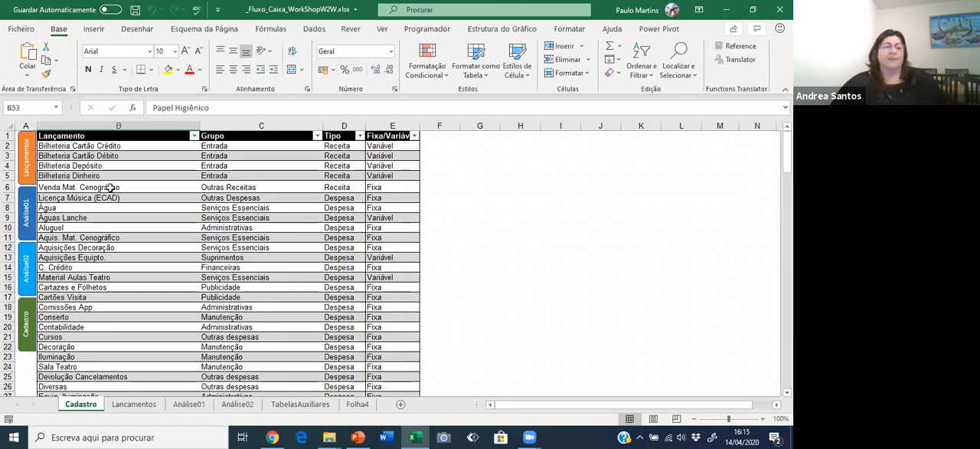
# Look through the registered entry names and their groups on the Cadastro sheet.
pyautogui.click(120, 258)
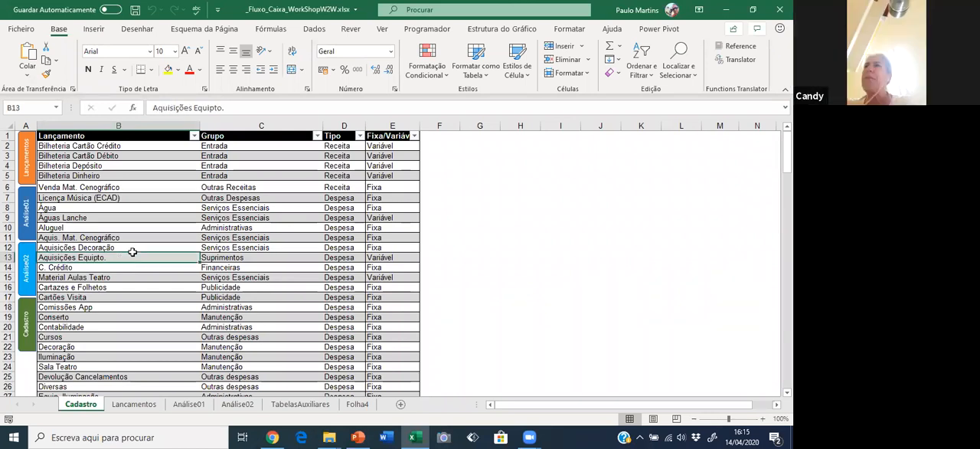
pyautogui.scroll(-2, 191, 242)
pyautogui.scroll(2, 111, 208)
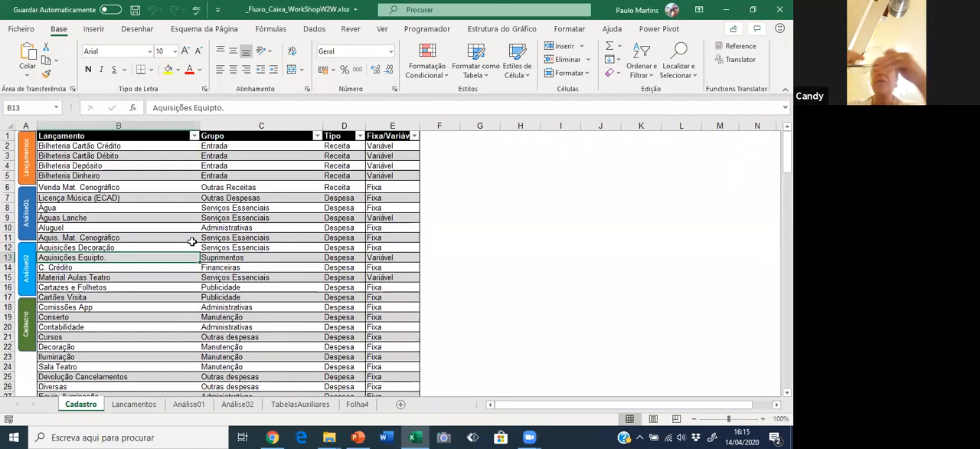
# Go to the Lançamentos sheet and browse the daily cash entries from January 2019 onwards.
pyautogui.click(26, 164)
pyautogui.click(210, 207)
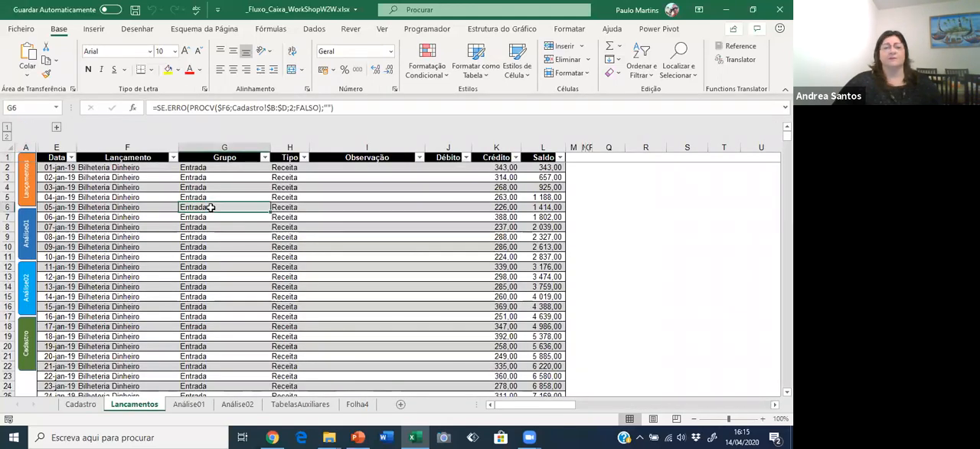
pyautogui.scroll(-5, 234, 219)
pyautogui.scroll(-16, 233, 219)
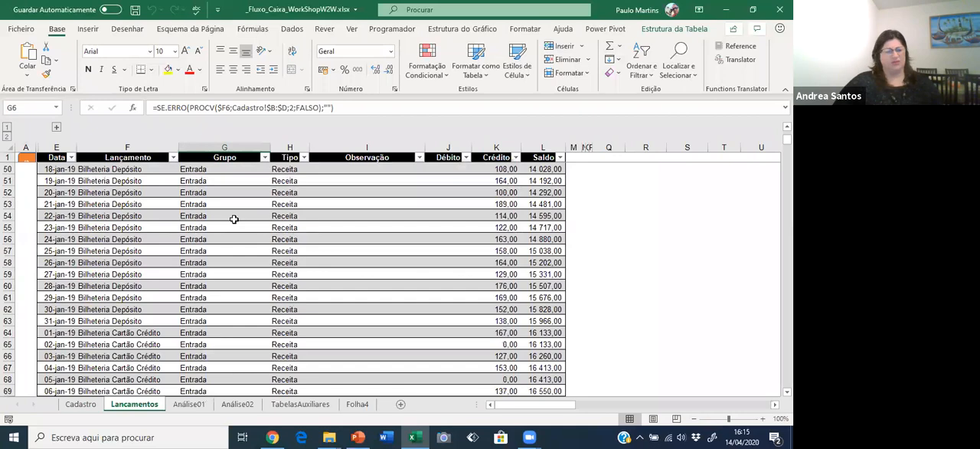
pyautogui.click(104, 285)
pyautogui.press('pagedown')
pyautogui.press('pagedown')
pyautogui.press('pagedown')
pyautogui.press('pagedown')
pyautogui.press('pagedown')
pyautogui.press('pagedown')
pyautogui.press('pagedown')
pyautogui.press('pagedown')
pyautogui.press('pagedown')
pyautogui.press('pagedown')
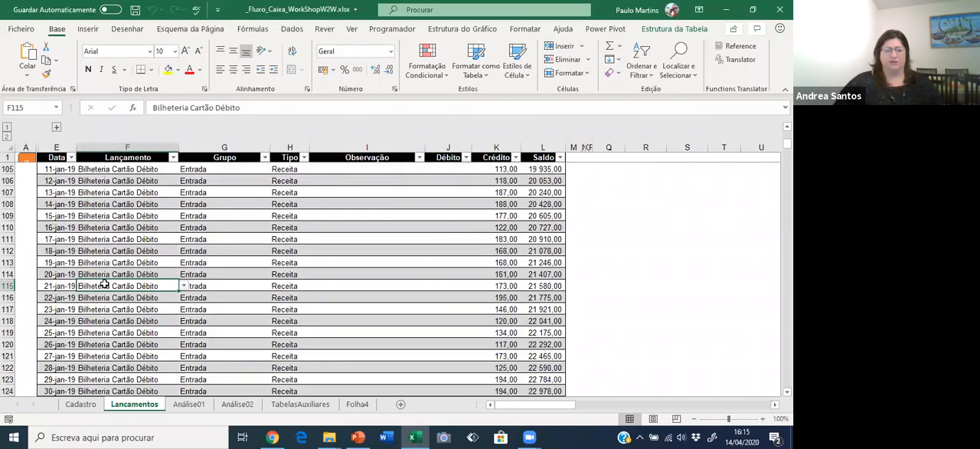
pyautogui.press('pagedown')
pyautogui.press('pagedown')
pyautogui.press('pagedown')
pyautogui.press('pagedown')
pyautogui.press('pagedown')
pyautogui.press('pagedown')
pyautogui.press('pagedown')
pyautogui.press('pagedown')
pyautogui.press('pagedown')
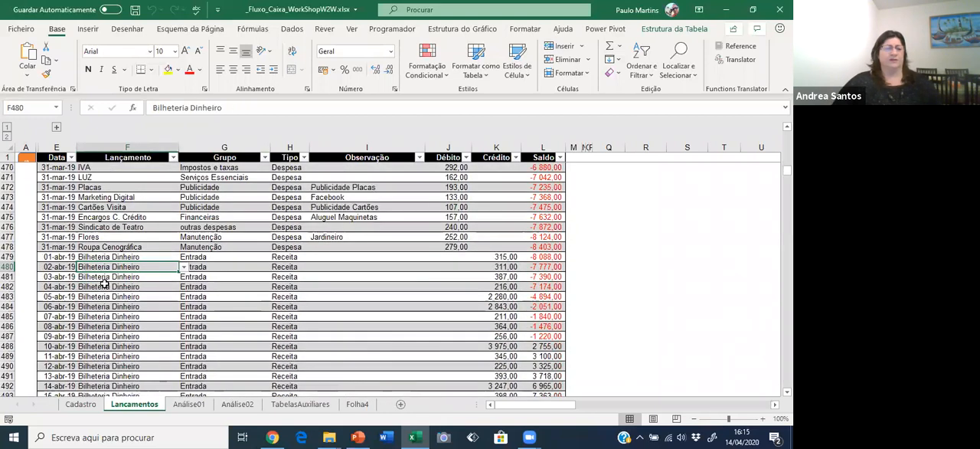
# Go to the end of the Lançamentos table and review the March 2020 entries upwards from there.
pyautogui.hotkey('ctrl', 'Down')
pyautogui.press('Up')
pyautogui.press('Up')
pyautogui.press('Up')
pyautogui.press('Up')
pyautogui.press('Up')
pyautogui.press('Up')
pyautogui.press('Up')
pyautogui.press('Up')
pyautogui.press('Up')
pyautogui.press('Up')
pyautogui.press('Up')
pyautogui.press('Up')
pyautogui.press('Up')
pyautogui.press('Up')
pyautogui.press('Up')
pyautogui.press('Up')
pyautogui.press('Up')
pyautogui.press('Up')
pyautogui.press('Up')
pyautogui.press('Up')
pyautogui.press('Up')
pyautogui.press('Up')
pyautogui.press('Up')
pyautogui.press('Up')
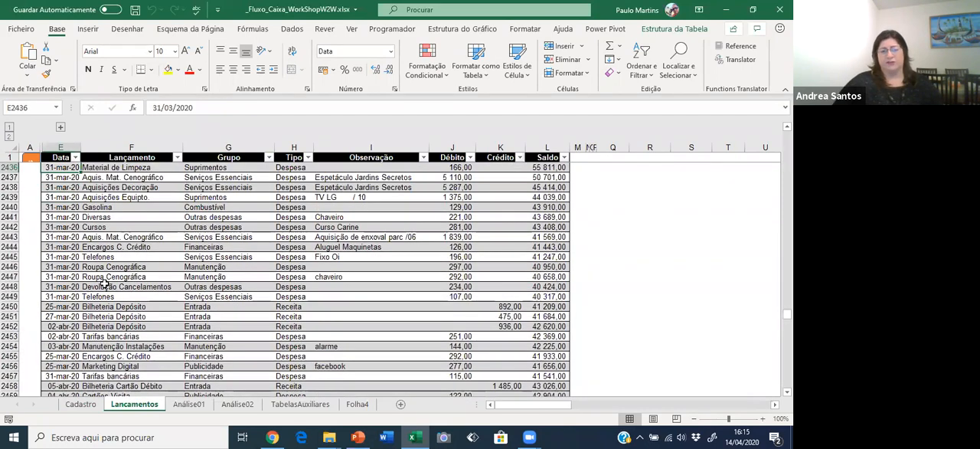
pyautogui.press('Up')
pyautogui.press('Up')
pyautogui.press('Up')
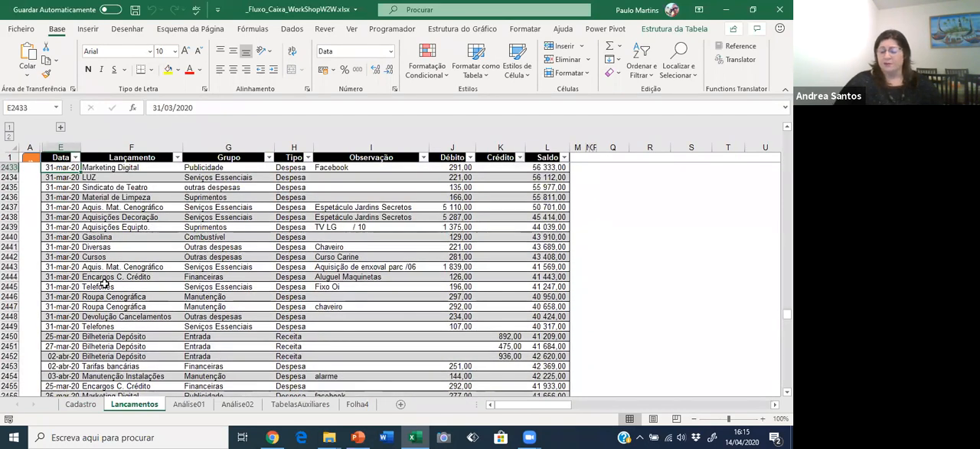
pyautogui.press('pageup')
pyautogui.press('pageup')
pyautogui.press('pageup')
pyautogui.press('pageup')
pyautogui.press('pageup')
pyautogui.press('pageup')
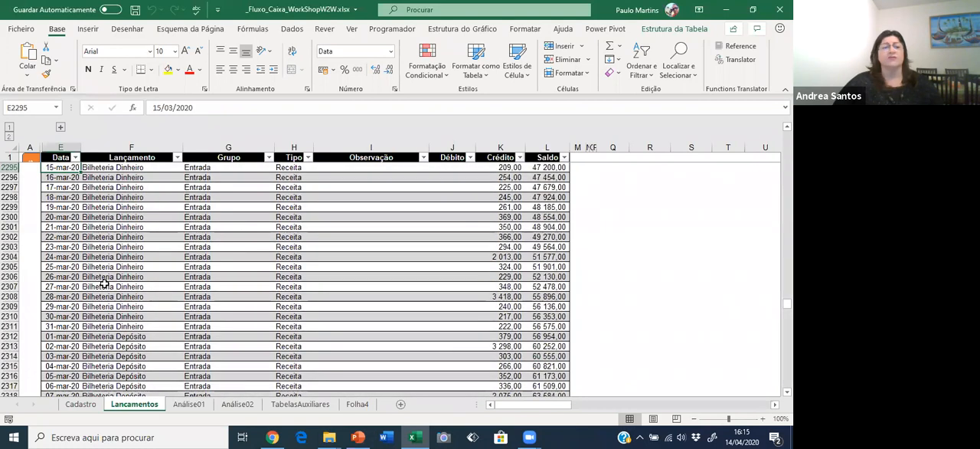
# Review the last April 2020 entries, then check the Cadastro sheet and return to Lançamentos.
pyautogui.hotkey('ctrl', 'Down')
pyautogui.press('Down')
pyautogui.press('Up')
pyautogui.press('Up')
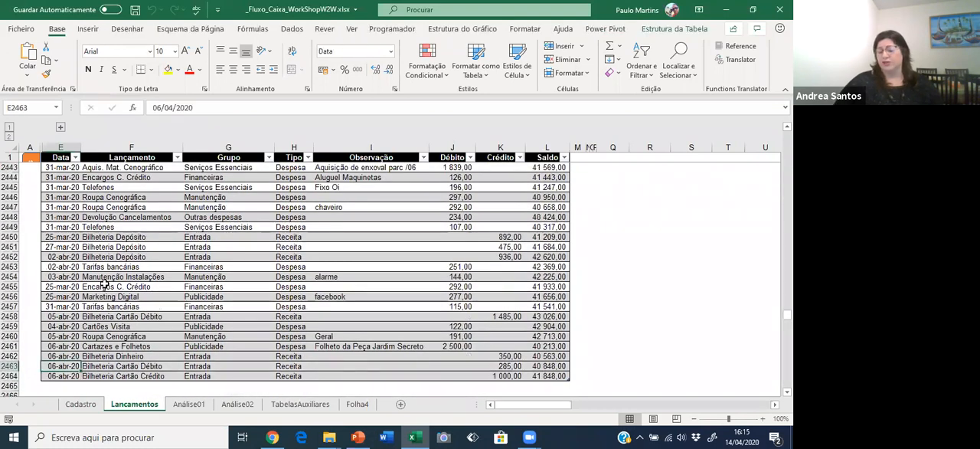
pyautogui.hotkey('ctrl', 'pageup')
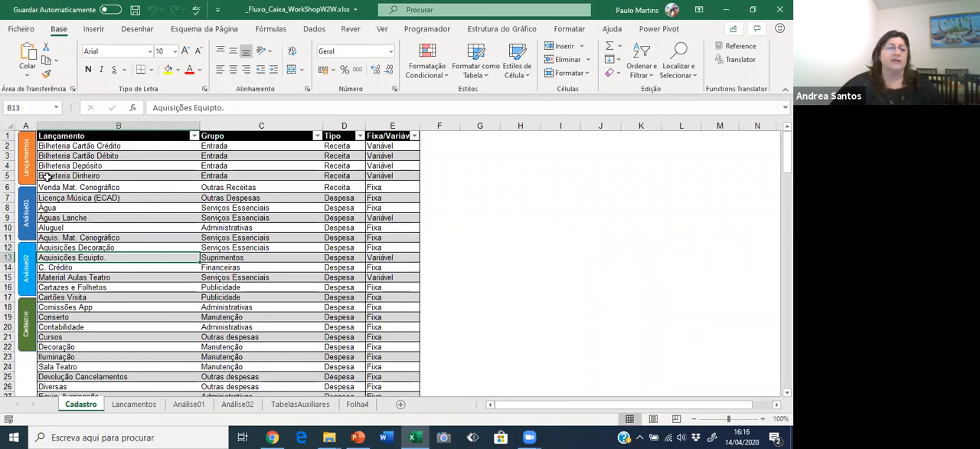
pyautogui.hotkey('ctrl', 'pagedown')
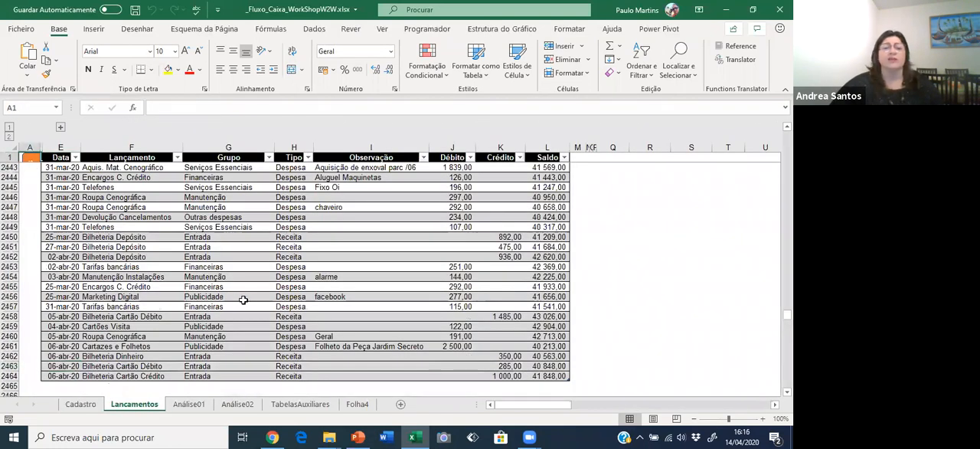
# Examine the Data, Lançamento, Grupo, Tipo, Observação, Débito, Crédito and Saldo columns in the latest entries, including their formulas.
pyautogui.click(187, 266)
pyautogui.click(63, 198)
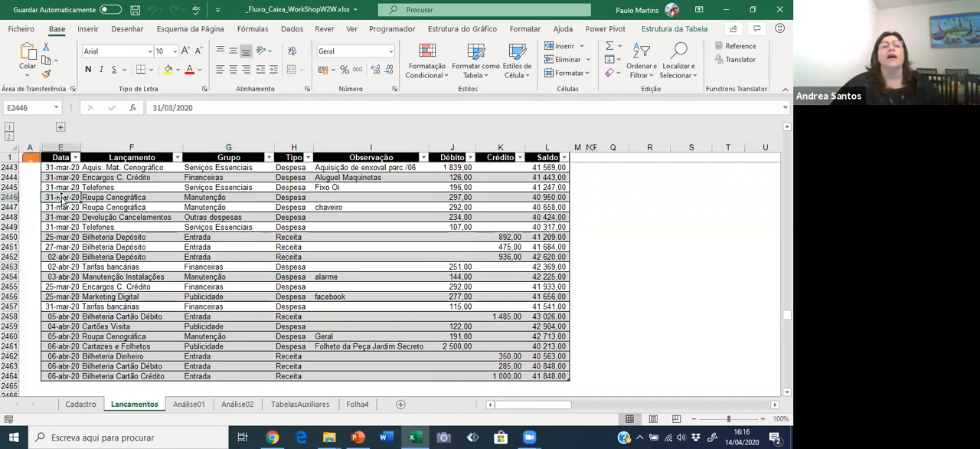
pyautogui.click(138, 189)
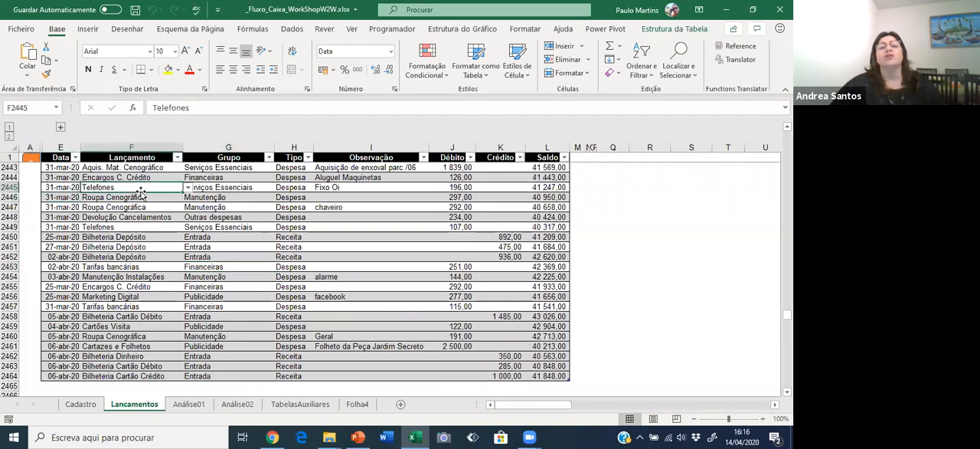
pyautogui.click(237, 180)
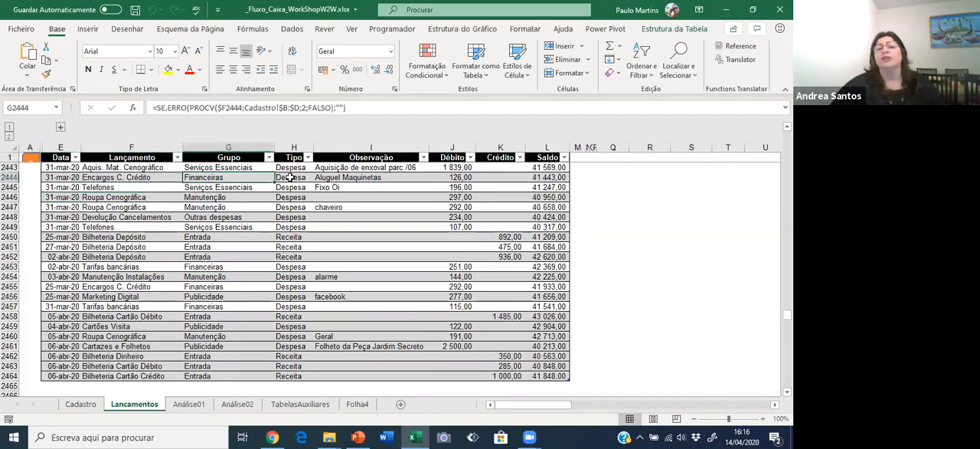
pyautogui.click(290, 178)
pyautogui.click(294, 208)
pyautogui.click(306, 248)
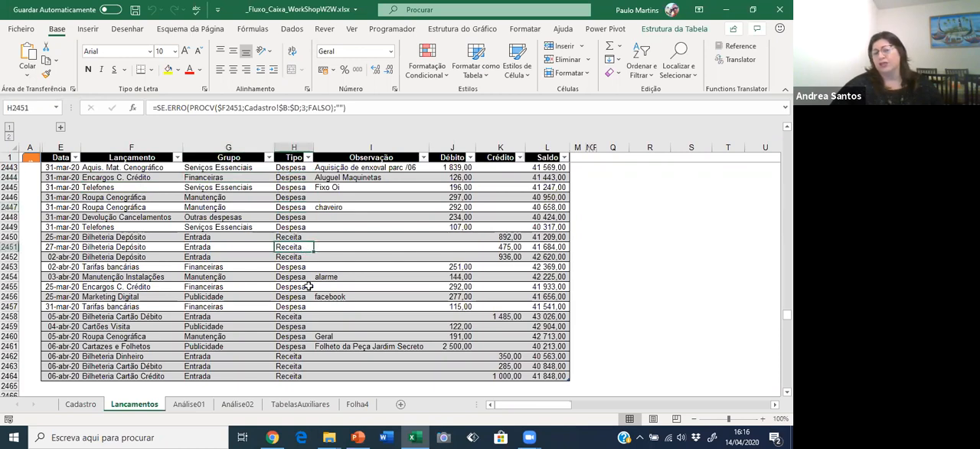
pyautogui.click(367, 197)
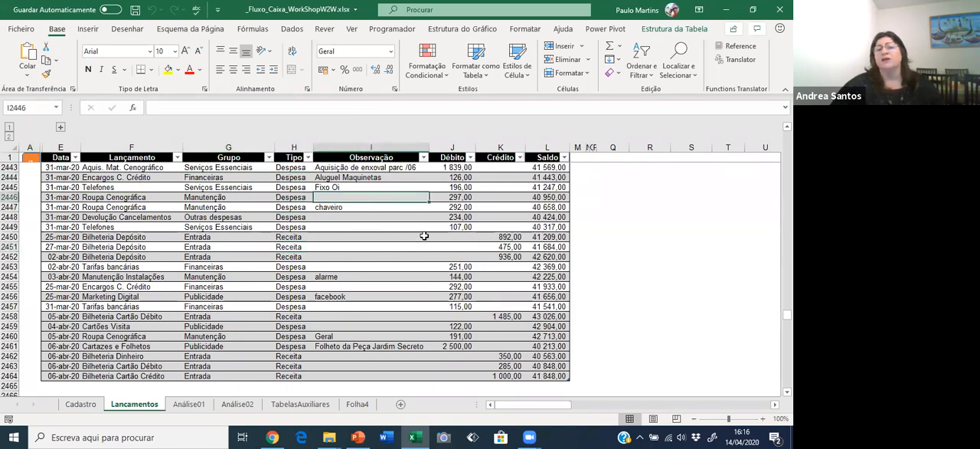
pyautogui.click(459, 207)
pyautogui.click(513, 207)
pyautogui.click(550, 207)
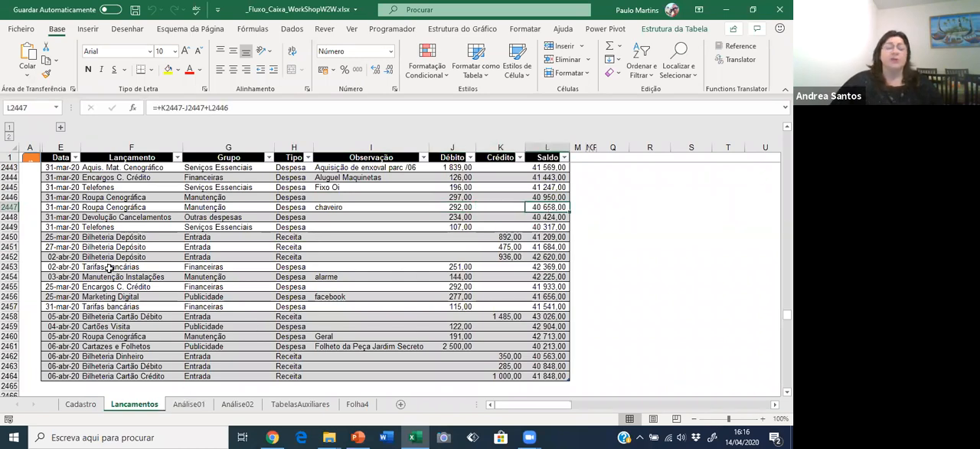
# Return to the start of Lançamentos, switch to the Análise01 sheet and close the pivot table's field list.
pyautogui.hotkey('ctrl', 'Home')
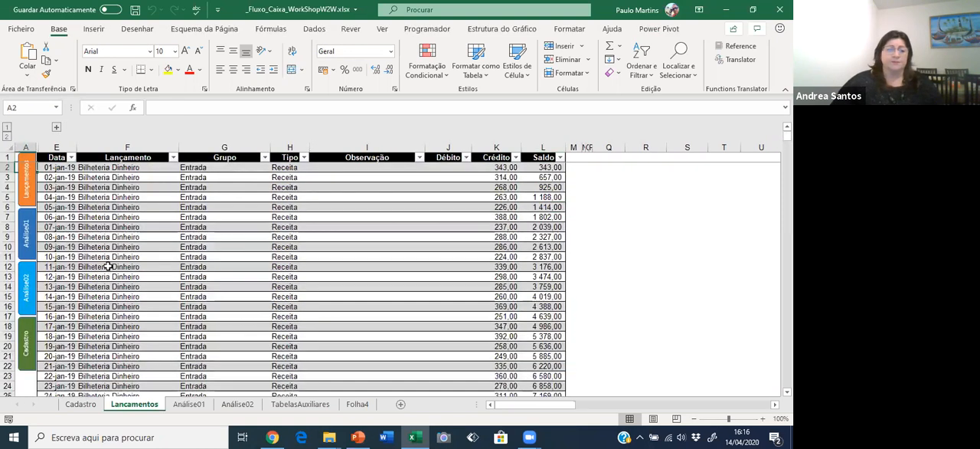
pyautogui.click(22, 230)
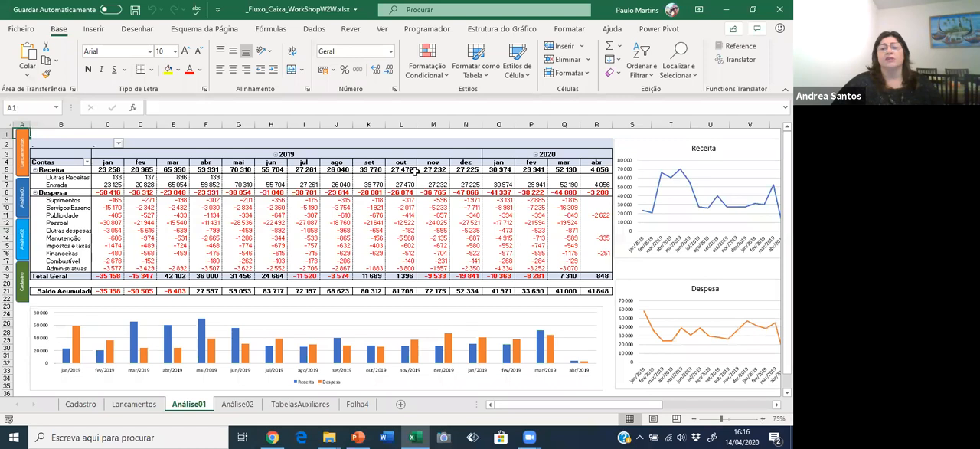
pyautogui.click(107, 159)
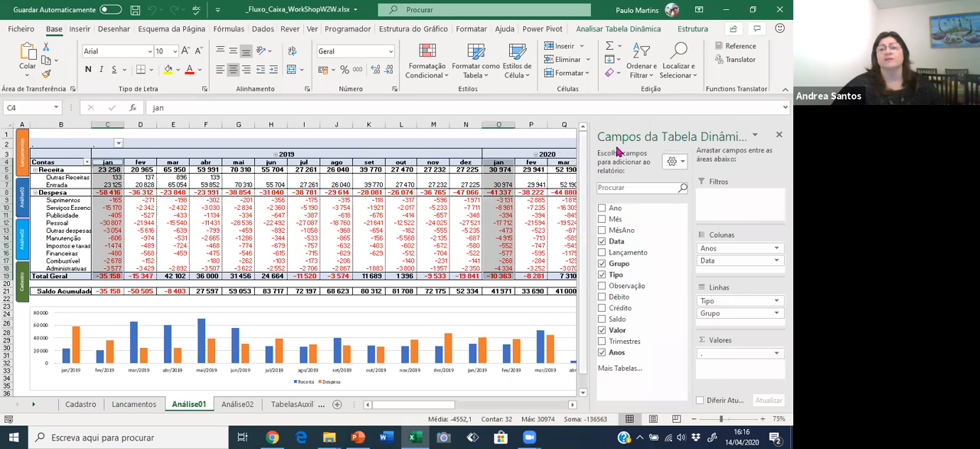
pyautogui.click(778, 136)
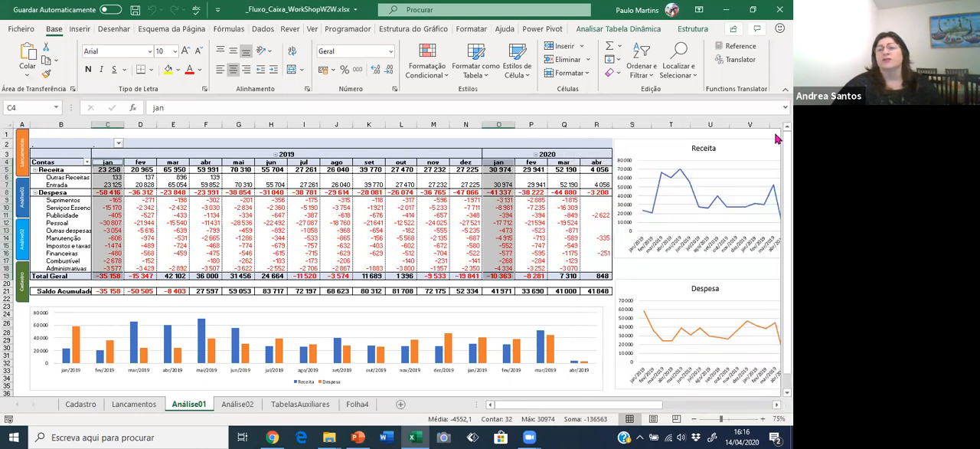
pyautogui.click(567, 282)
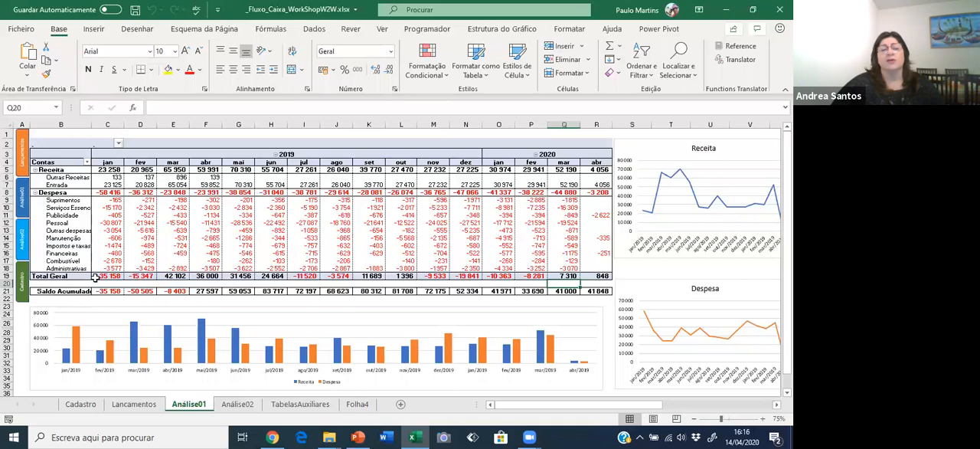
# Examine the monthly Total Geral and Saldo Acumulado rows for 2019 in the Análise01 summary.
pyautogui.click(97, 276)
pyautogui.click(140, 275)
pyautogui.click(169, 275)
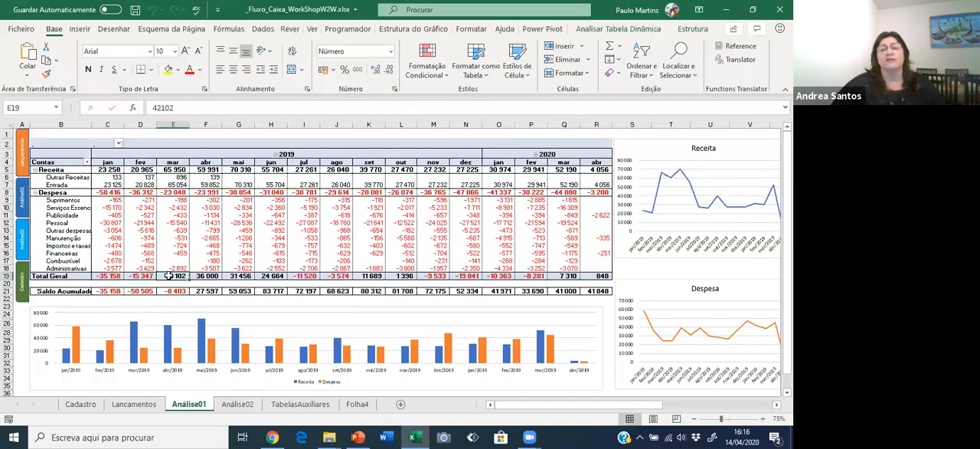
pyautogui.click(107, 291)
pyautogui.click(208, 293)
pyautogui.click(304, 293)
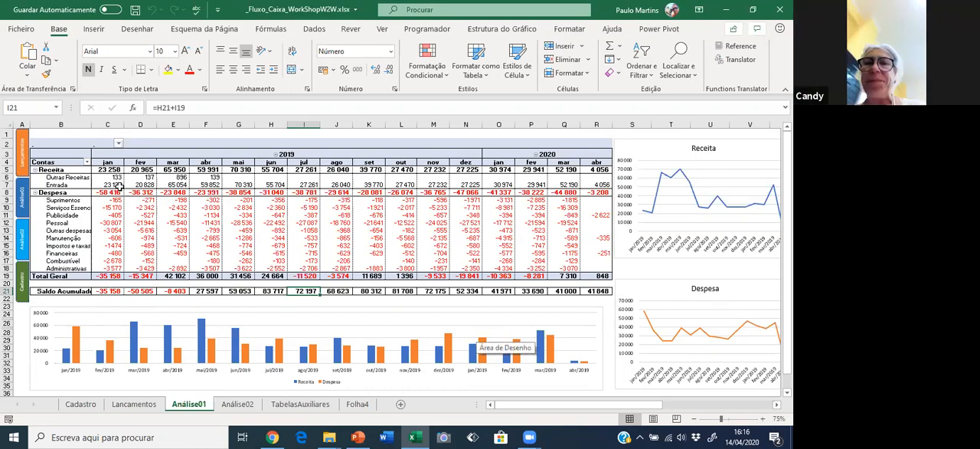
# Compare the accumulated balance for January to March 2019 with April to December, then check the March Pessoal expense.
pyautogui.moveTo(102, 291); pyautogui.dragTo(177, 292)
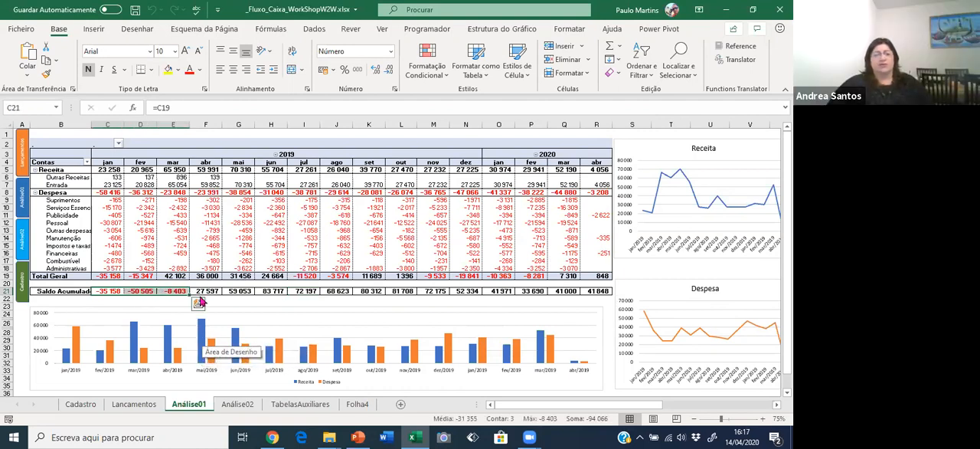
pyautogui.moveTo(205, 291); pyautogui.dragTo(465, 291)
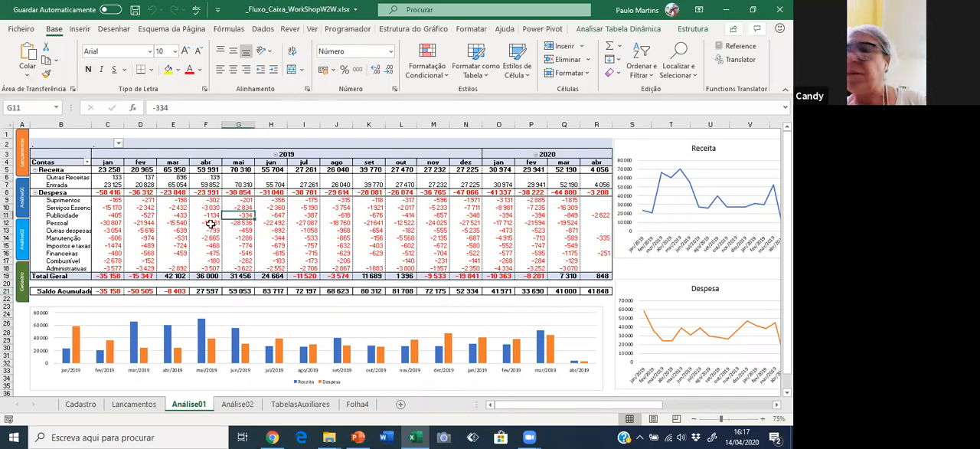
pyautogui.click(169, 222)
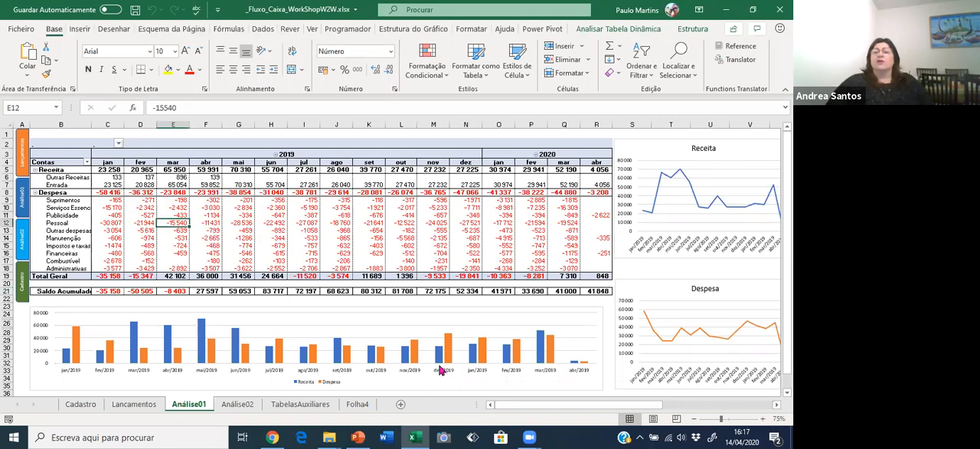
# Examine the Receita and Despesa line charts, inspecting the Despesa points for the first months of 2019.
pyautogui.click(632, 147)
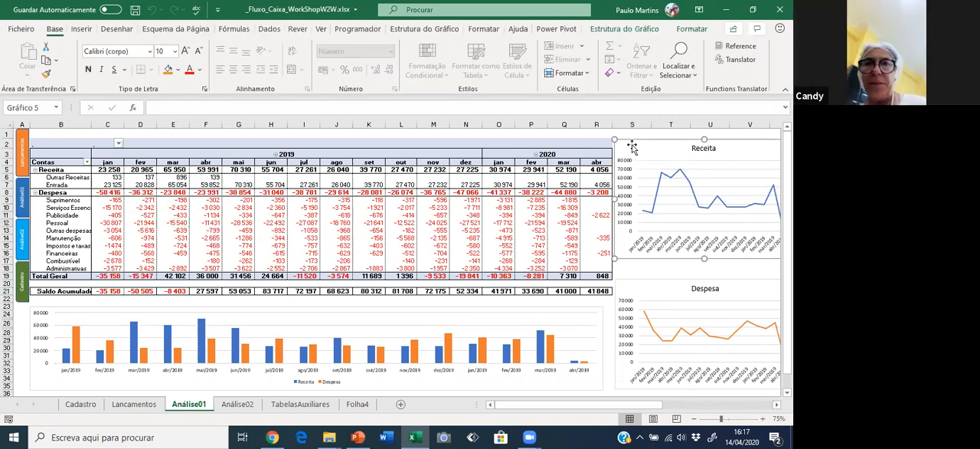
pyautogui.click(663, 283)
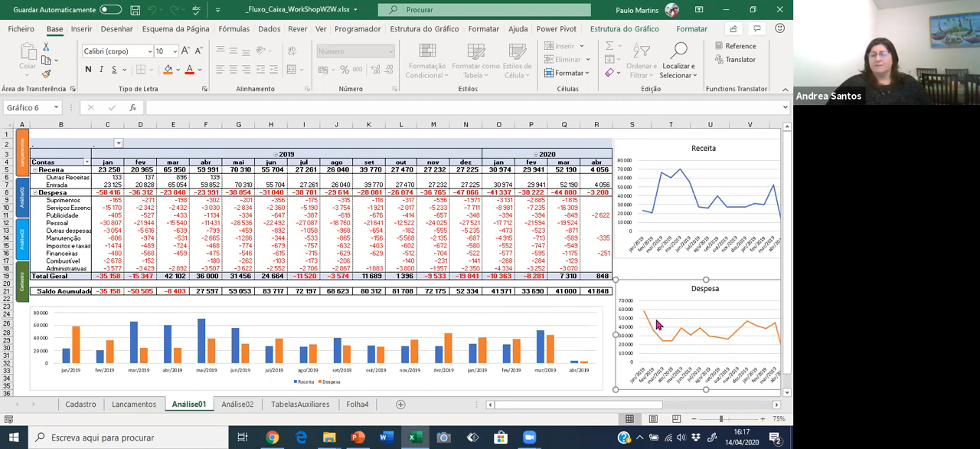
pyautogui.moveTo(643, 314)
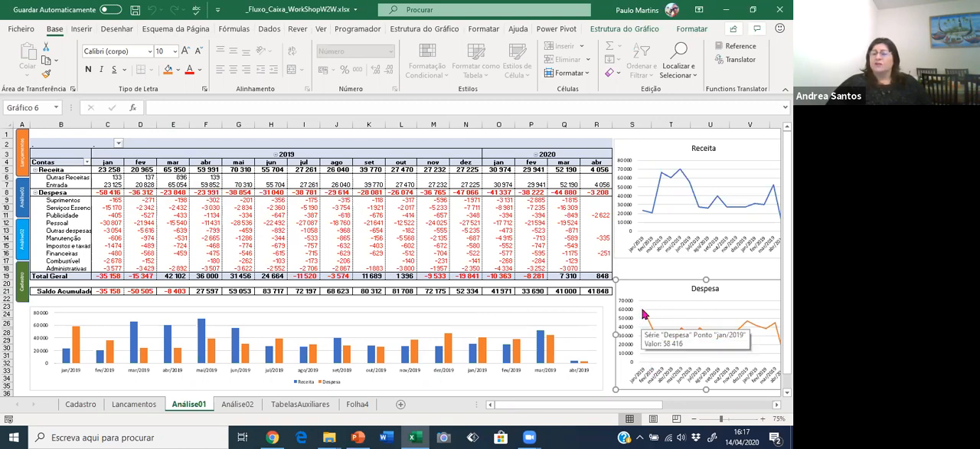
pyautogui.moveTo(652, 331)
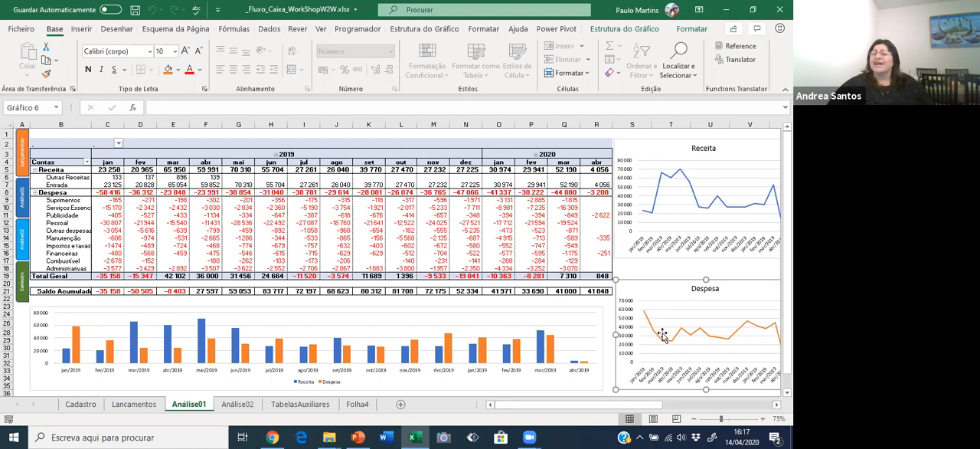
pyautogui.moveTo(665, 346)
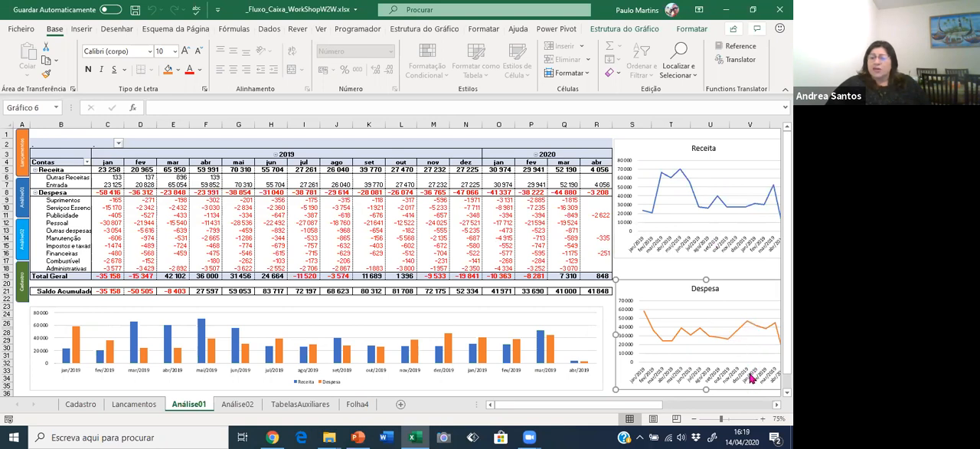
# Examine the January 2020 expenses by group, including Suprimentos, Pessoal and Manutenção.
pyautogui.click(498, 199)
pyautogui.click(502, 222)
pyautogui.click(500, 245)
pyautogui.click(499, 223)
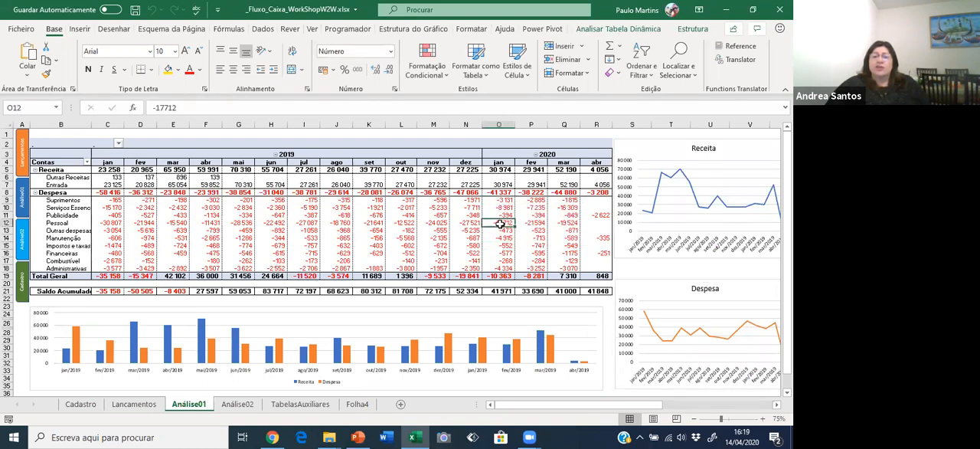
pyautogui.click(501, 238)
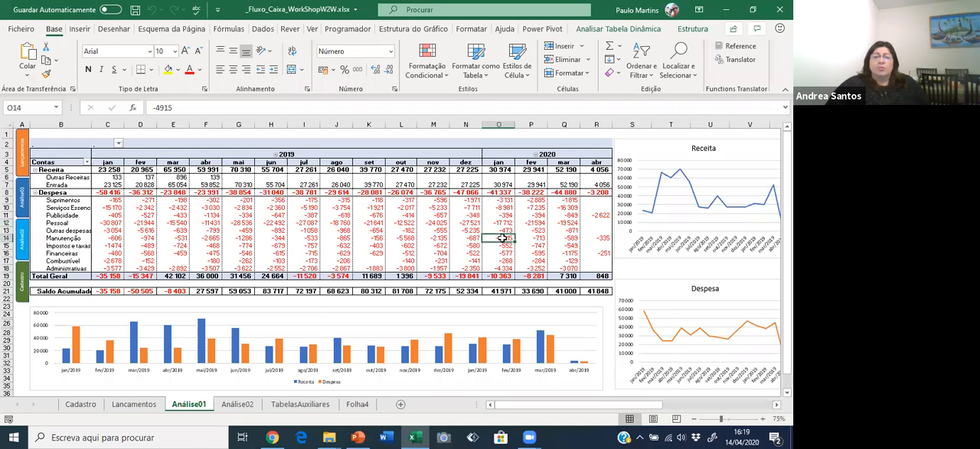
# Select the Manutenção row from its label through January 2020 to compare the monthly maintenance expenses.
pyautogui.moveTo(458, 238); pyautogui.dragTo(68, 238)
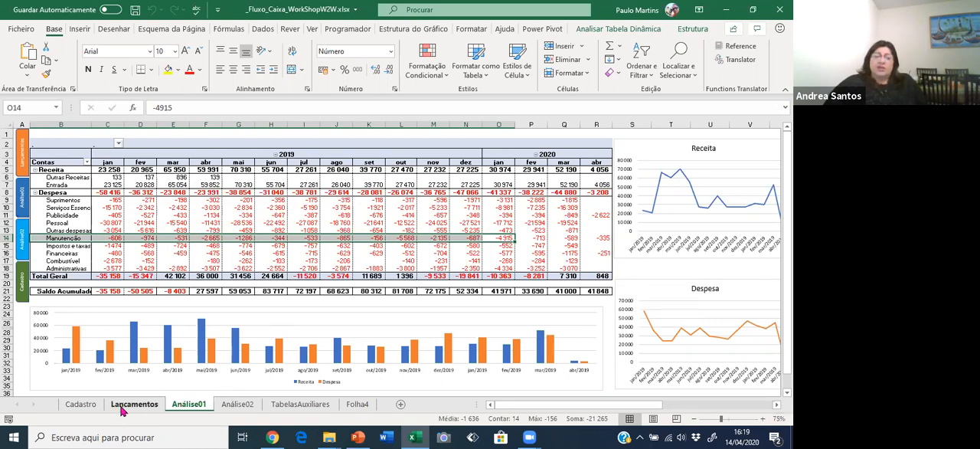
# Check the last recorded entry in the Lancamentos sheet and return to the start of the table.
pyautogui.click(132, 404)
pyautogui.click(91, 325)
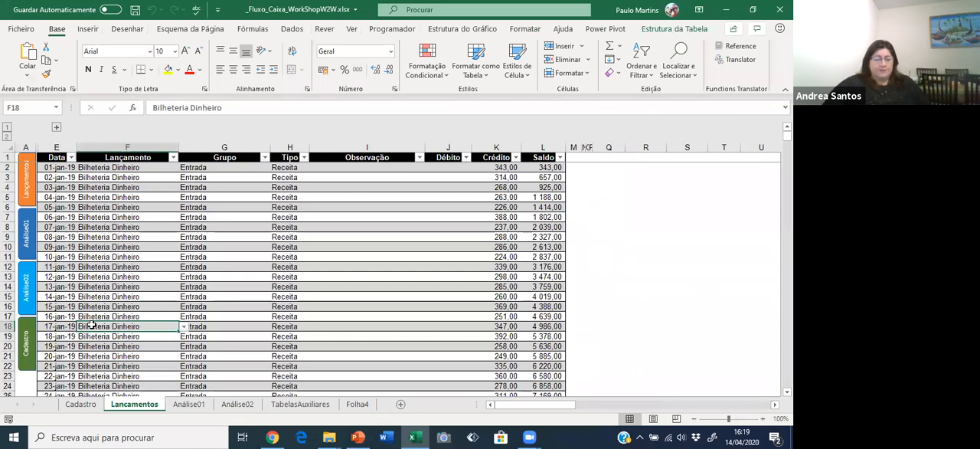
pyautogui.hotkey('ctrl', 'Down')
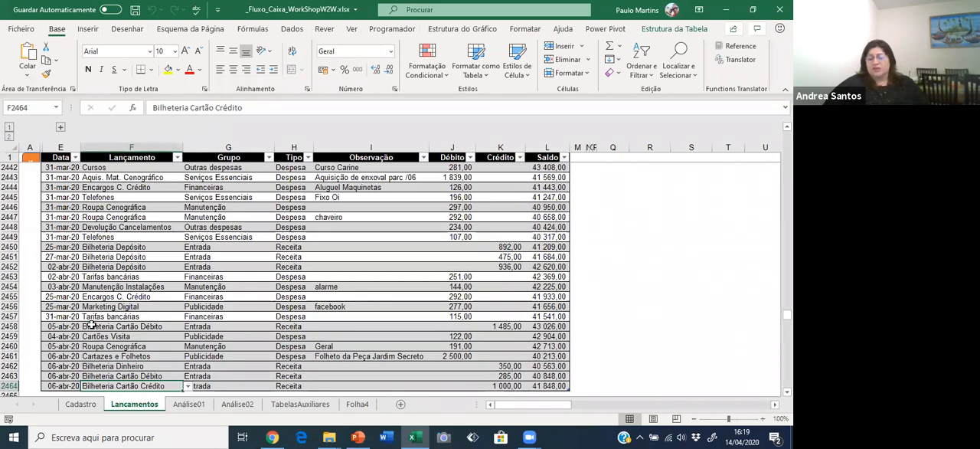
pyautogui.hotkey('ctrl', 'Home')
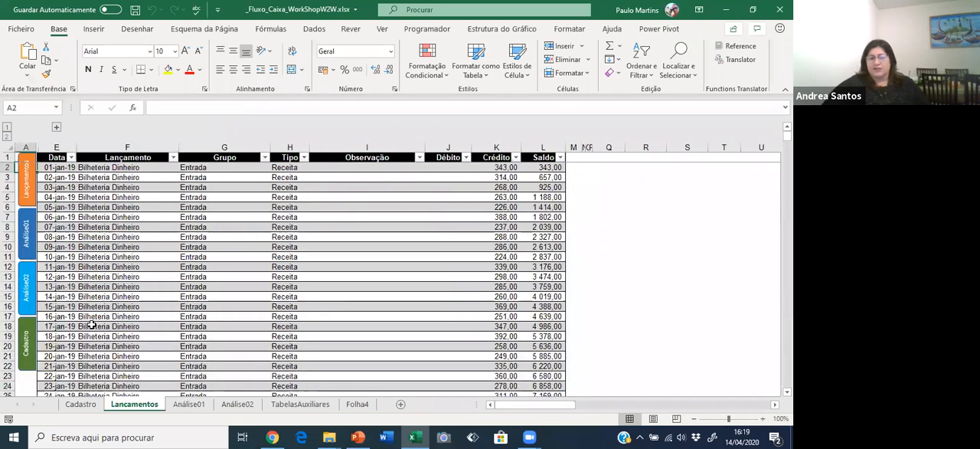
# Inspect the January 2019 entries in the Lançamento, Grupo and Tipo columns, including the Tipo lookup formula.
pyautogui.click(122, 240)
pyautogui.click(126, 285)
pyautogui.click(123, 315)
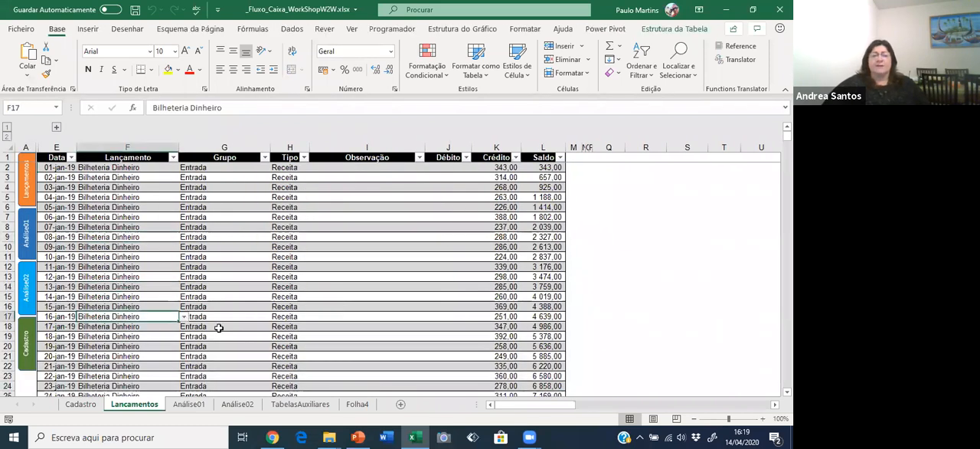
pyautogui.click(219, 328)
pyautogui.click(291, 306)
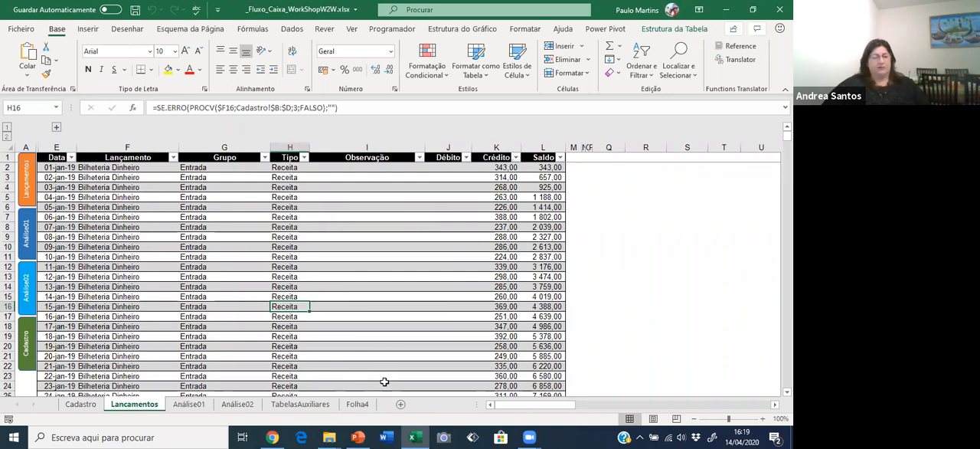
# Bring up the overview of open windows to switch away from the cash flow workbook.
pyautogui.hotkey('alt', 'Tab')
pyautogui.hotkey('alt', 'Tab')
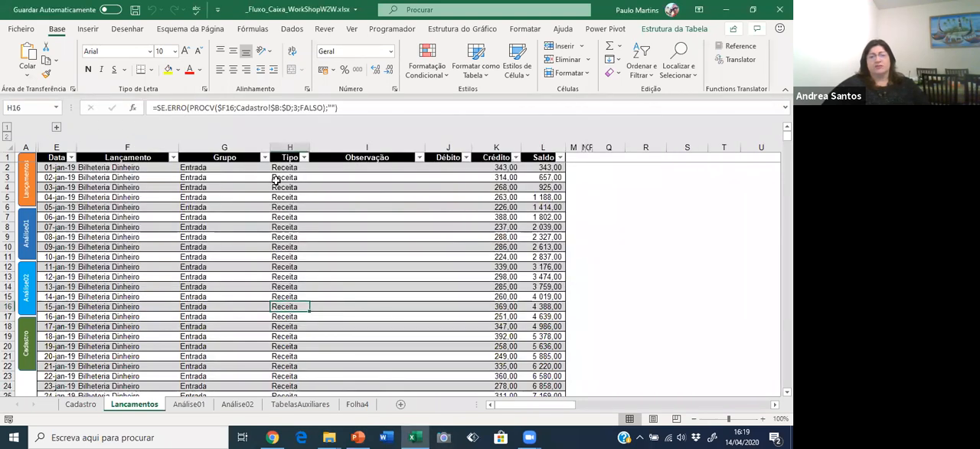
pyautogui.hotkey('alt', 'Tab')
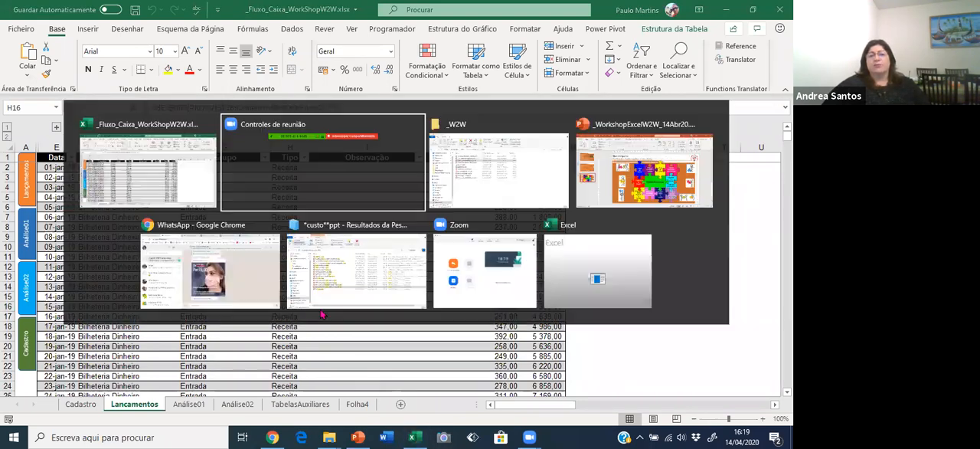
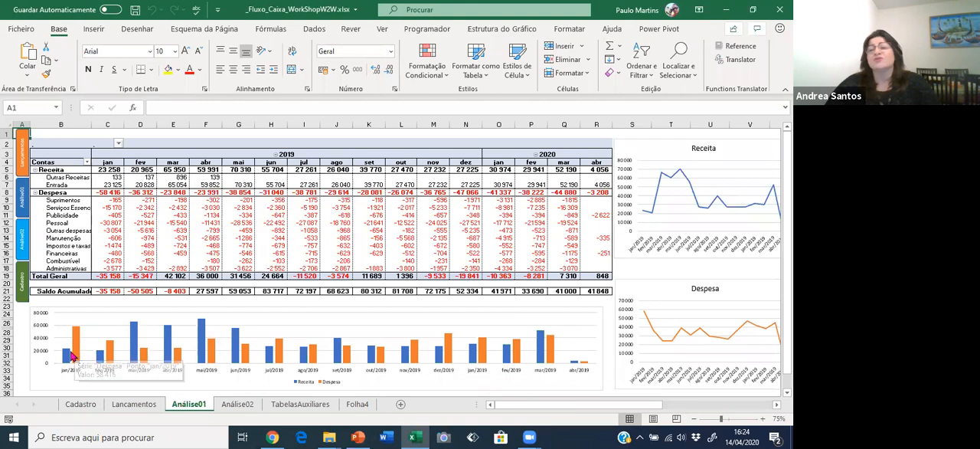
# Inspect individual expense amounts in the Análise01 table and compare the monthly Receita and Despesa columns in its chart.
pyautogui.click(135, 208)
pyautogui.click(204, 222)
pyautogui.click(304, 222)
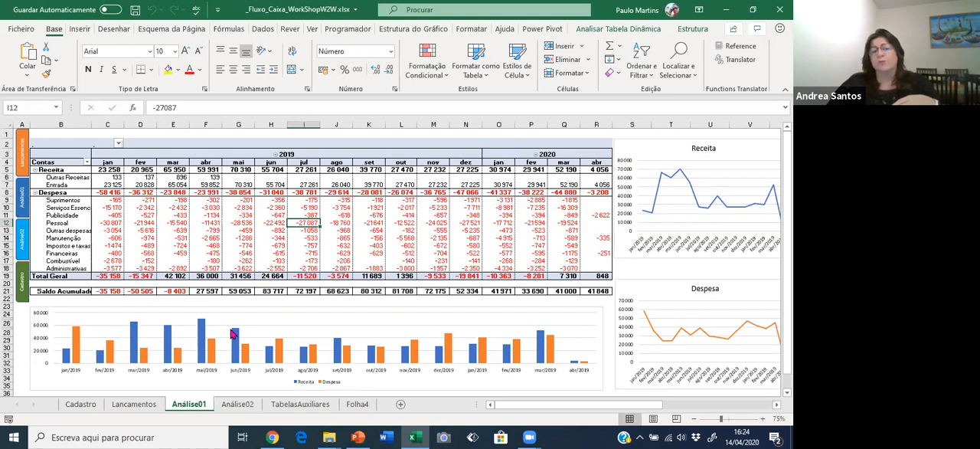
pyautogui.moveTo(236, 335)
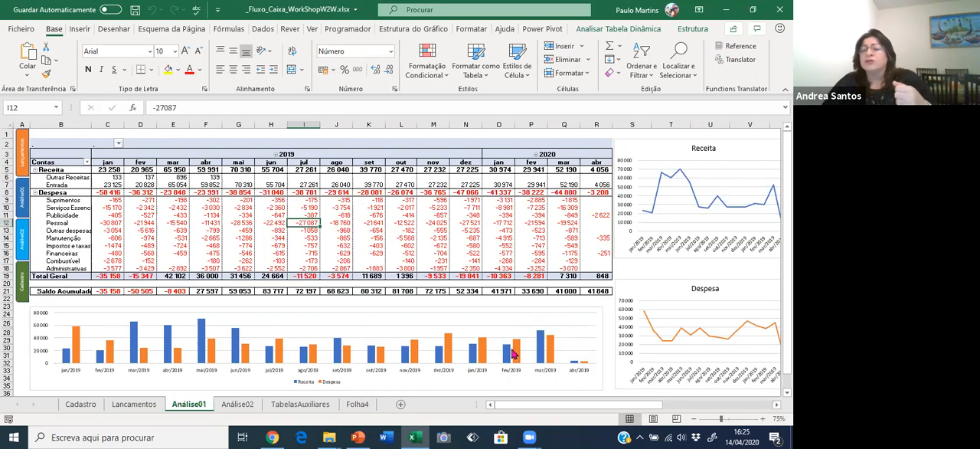
pyautogui.moveTo(513, 354)
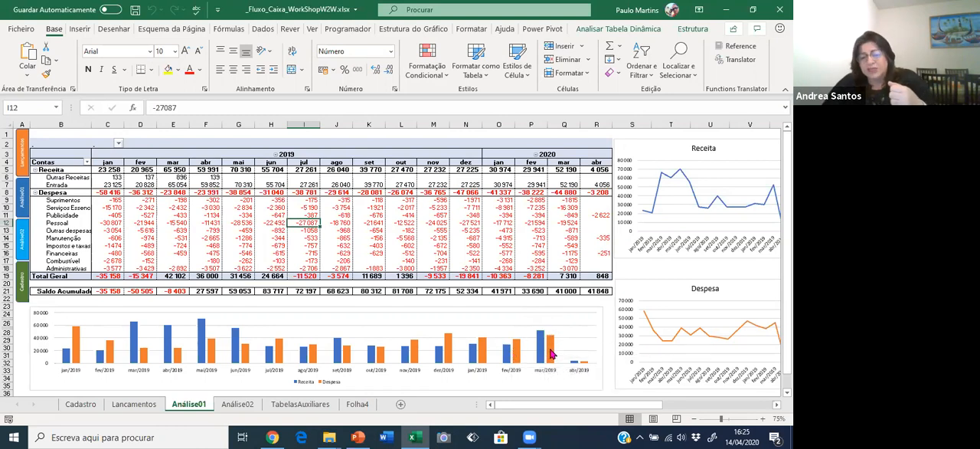
pyautogui.moveTo(551, 357)
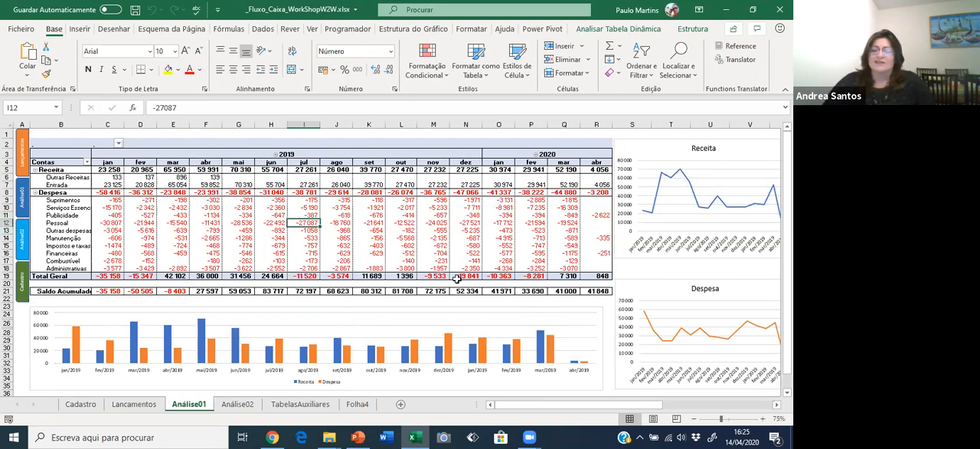
# Open the Análise02 sheet and review the 2019 and 2020 monthly tables of Despesa, Receita, Líquido and Saldo.
pyautogui.click(24, 245)
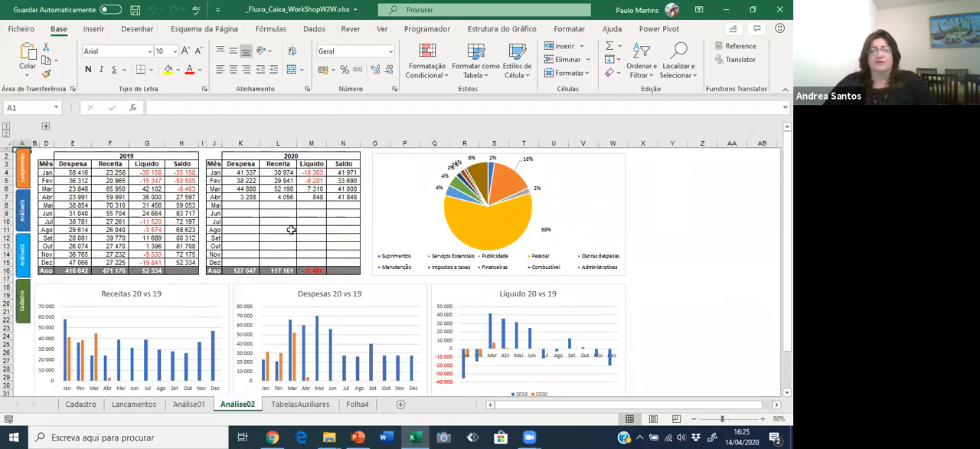
pyautogui.click(76, 173)
pyautogui.click(115, 174)
pyautogui.click(85, 196)
pyautogui.click(117, 204)
pyautogui.click(149, 214)
pyautogui.click(147, 251)
pyautogui.click(189, 238)
pyautogui.click(269, 196)
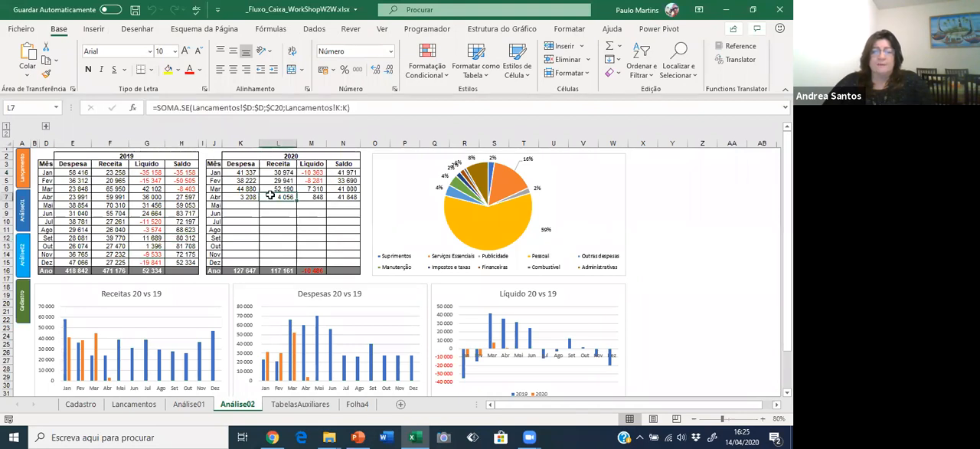
# Return to the Análise01 sheet and check the January and March 2019 revenue and expense amounts.
pyautogui.click(190, 403)
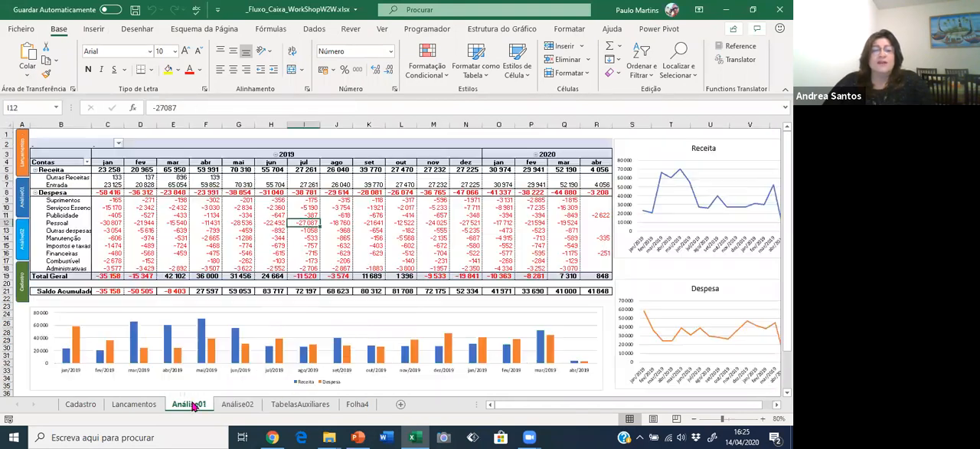
pyautogui.click(111, 178)
pyautogui.click(108, 253)
pyautogui.click(165, 183)
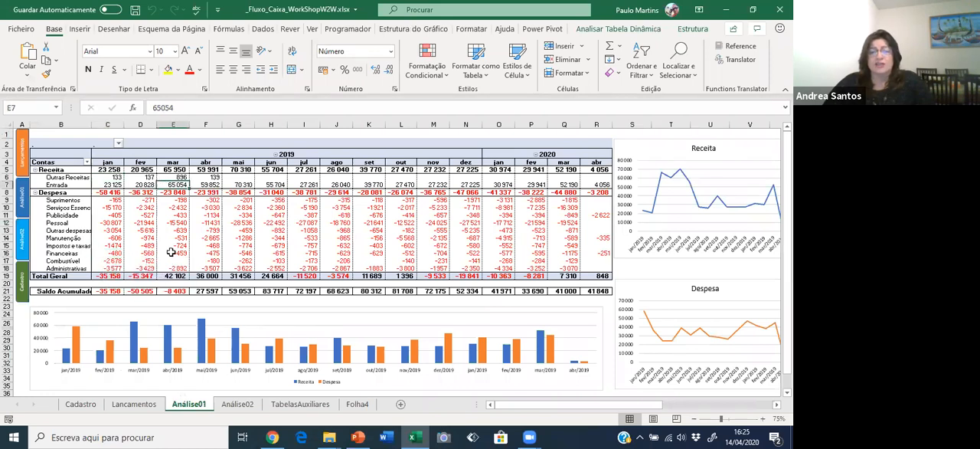
# Examine the expense category shares in the Análise02 pie chart, including Pessoal and Serviços Essenciais.
pyautogui.click(233, 405)
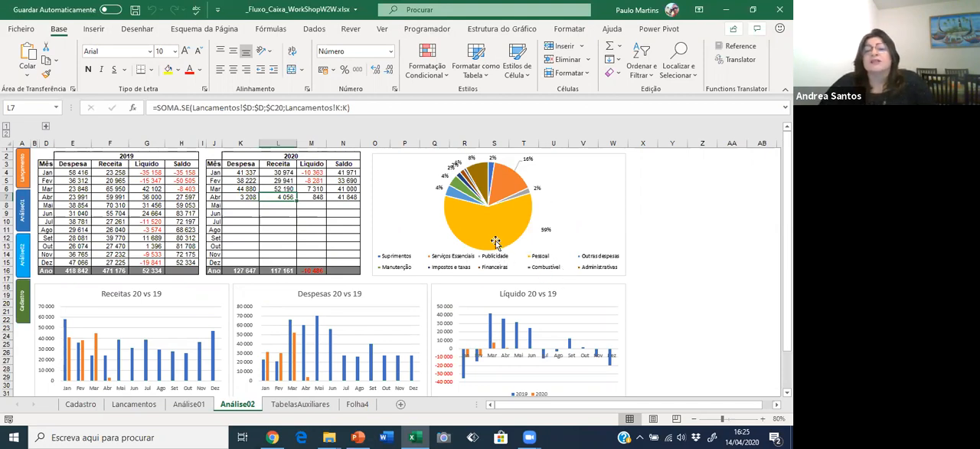
pyautogui.moveTo(495, 242)
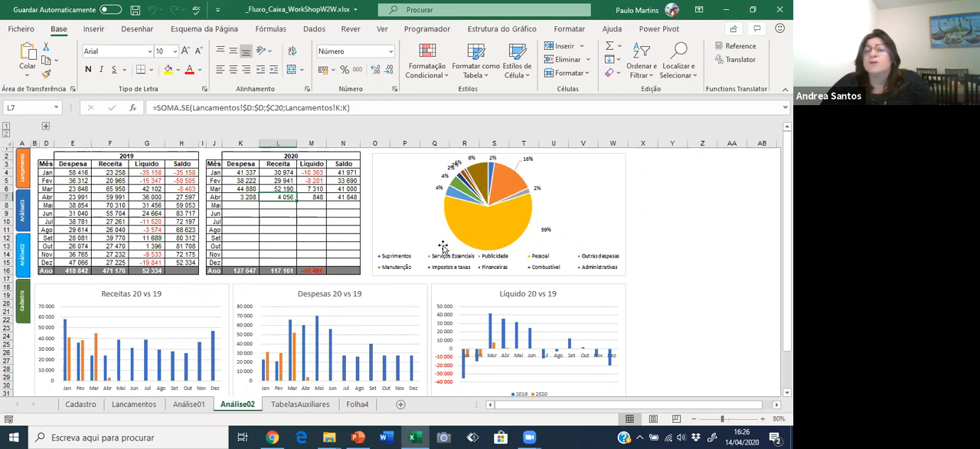
pyautogui.moveTo(477, 178)
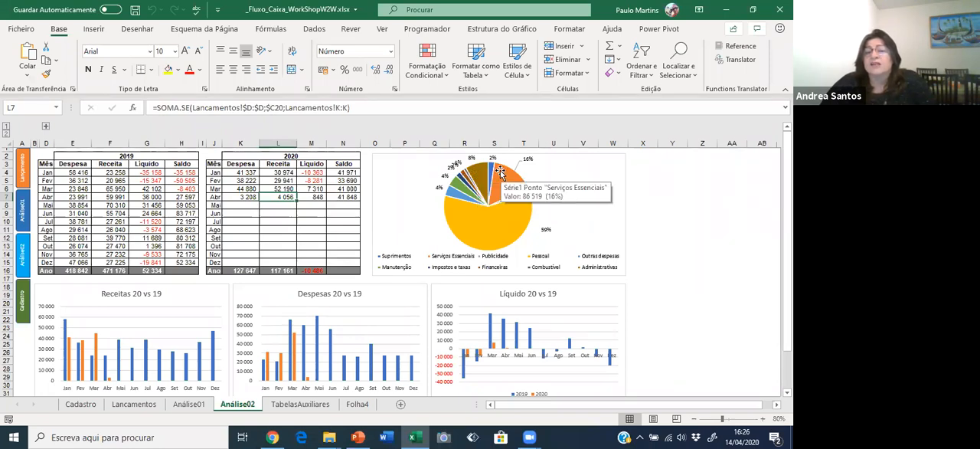
pyautogui.moveTo(457, 230)
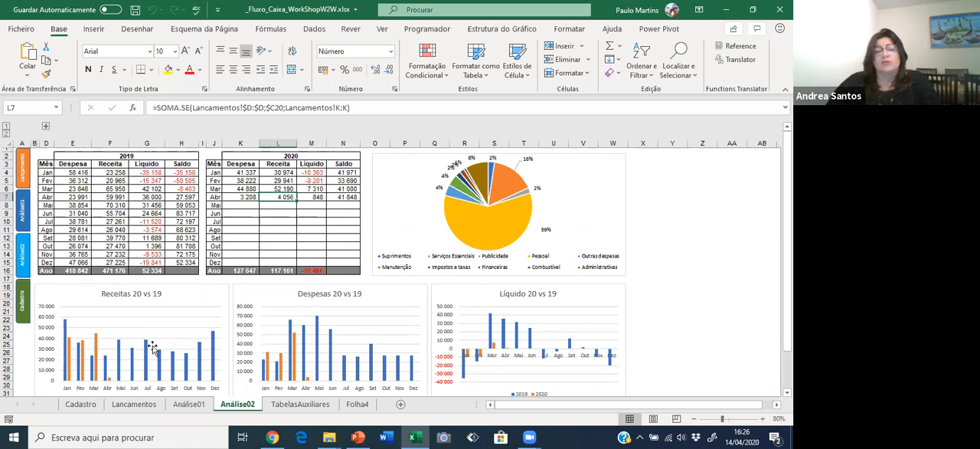
# Select the 2019 and 2020 series of the Receitas 20 vs 19 chart to see which table columns they use.
pyautogui.click(66, 342)
pyautogui.moveTo(70, 350)
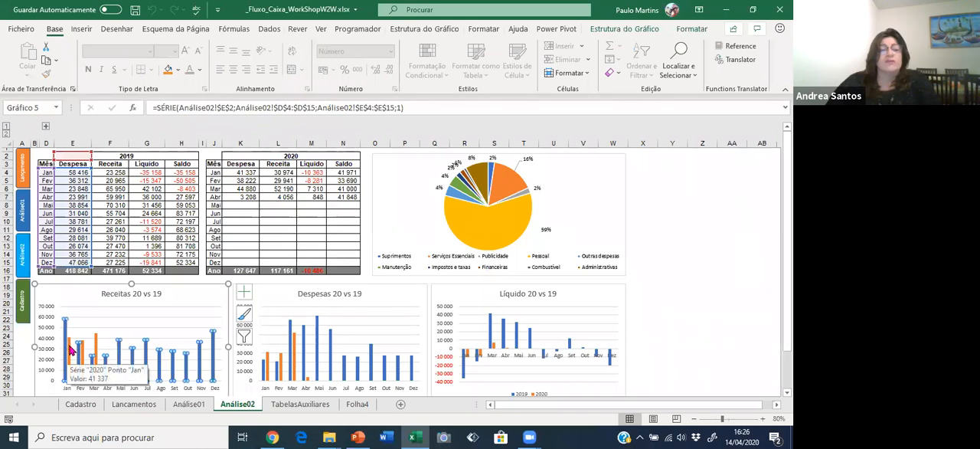
pyautogui.click(70, 351)
pyautogui.scroll(-1, 154, 335)
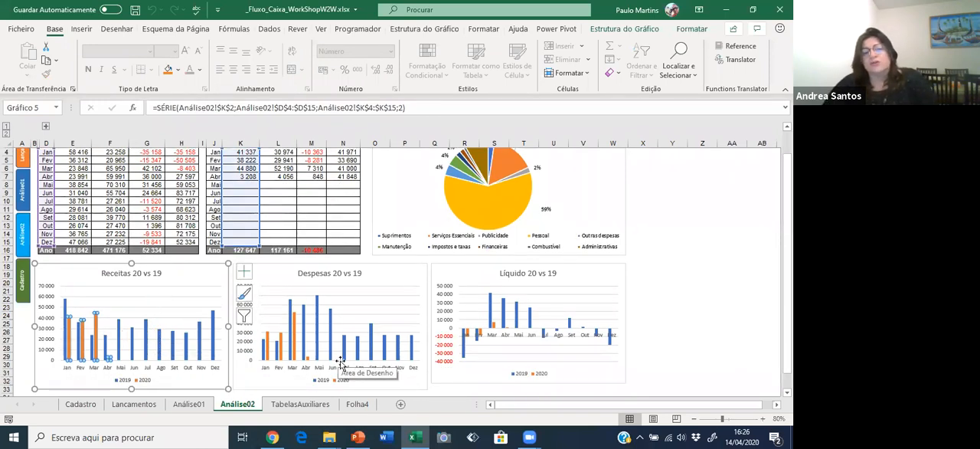
# Compare the Despesa series in the Análise01 column chart with the Receitas and Despesas 20 vs 19 charts in Análise02.
pyautogui.click(179, 403)
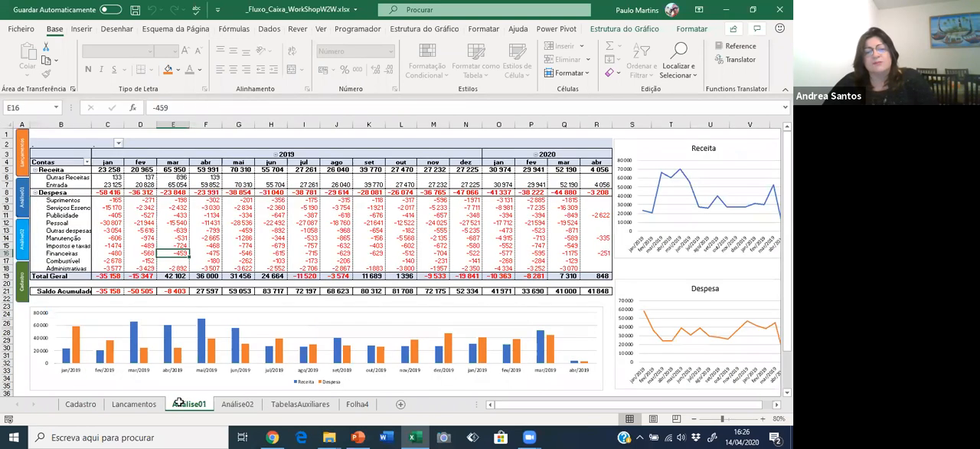
pyautogui.click(134, 350)
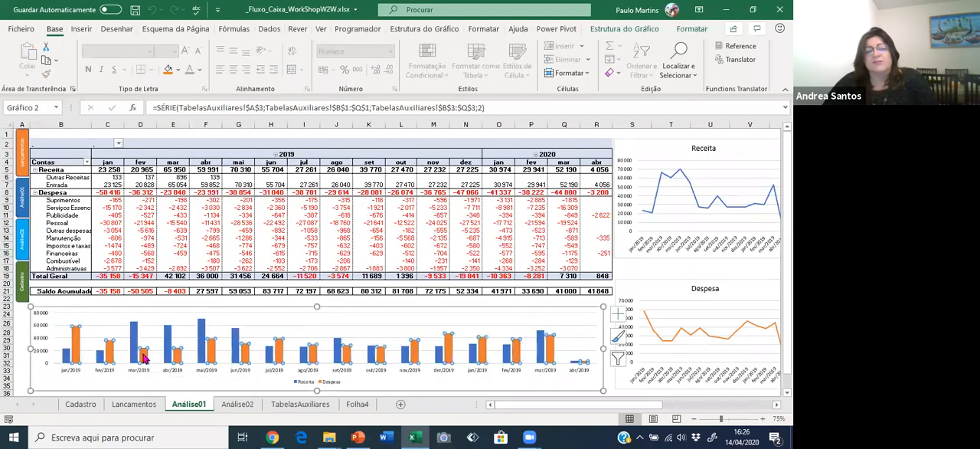
pyautogui.click(244, 408)
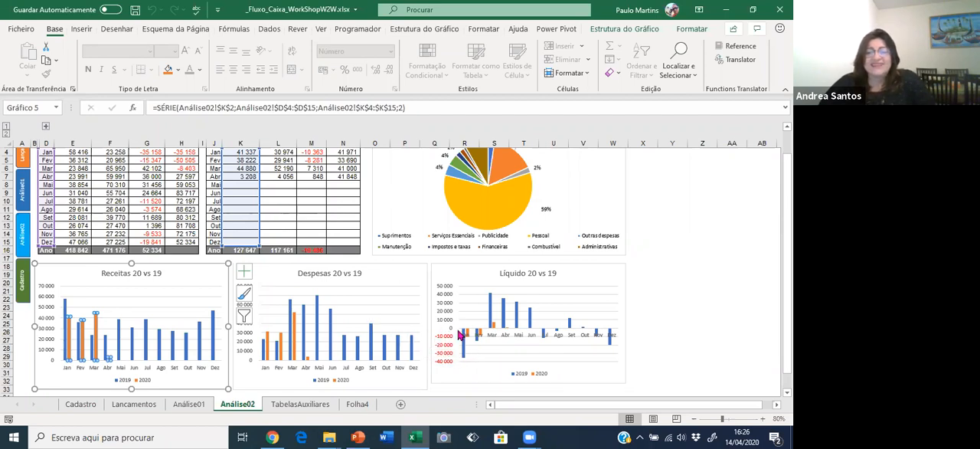
pyautogui.click(295, 330)
pyautogui.click(295, 330)
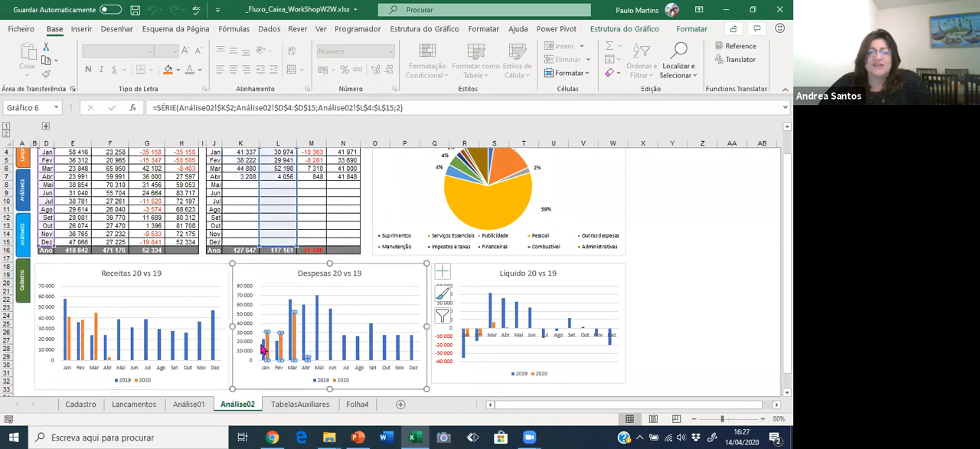
pyautogui.click(142, 331)
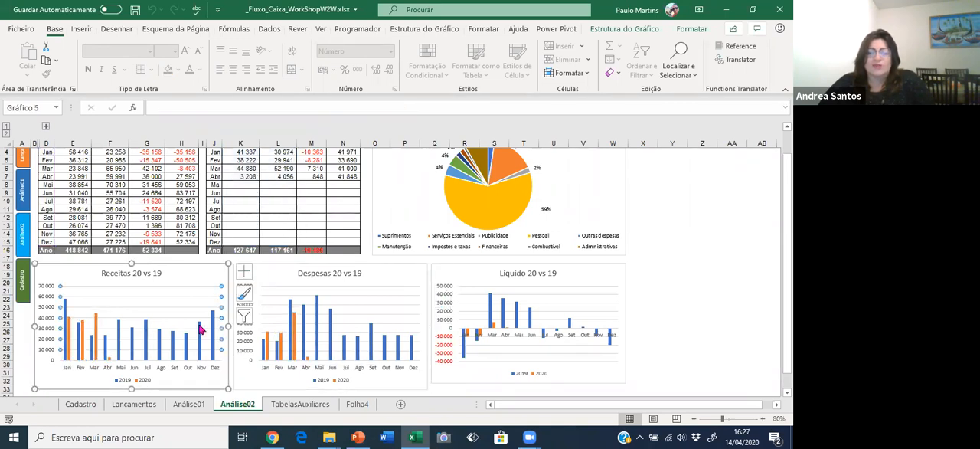
pyautogui.click(302, 330)
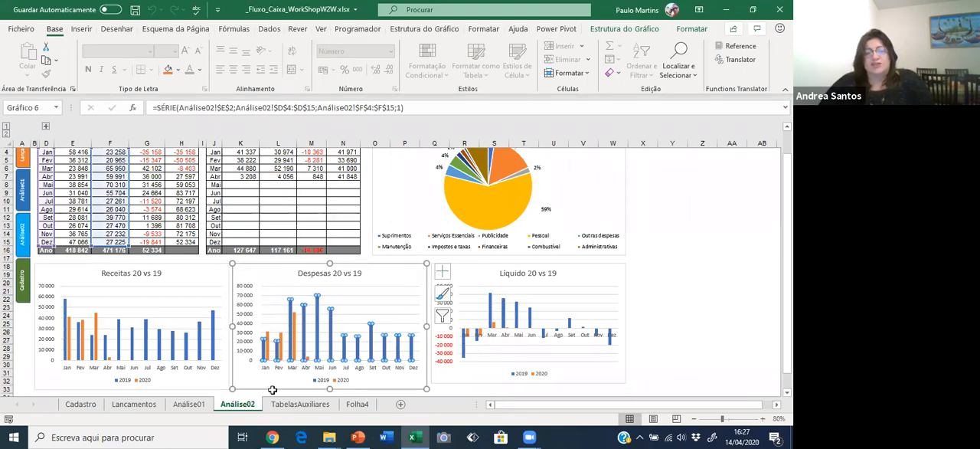
# Review January and February 2019 expenses in Análise01 and select the category labels from Suprimentos through Combustível.
pyautogui.click(194, 407)
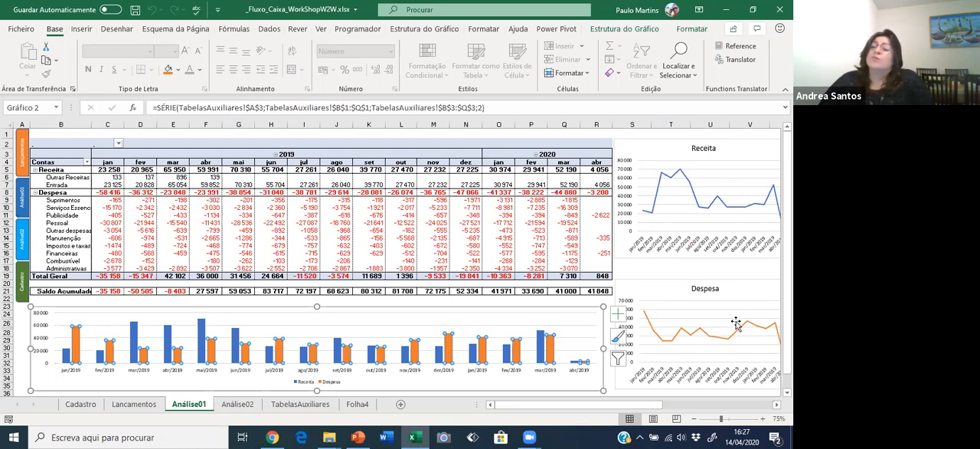
pyautogui.click(124, 253)
pyautogui.click(145, 237)
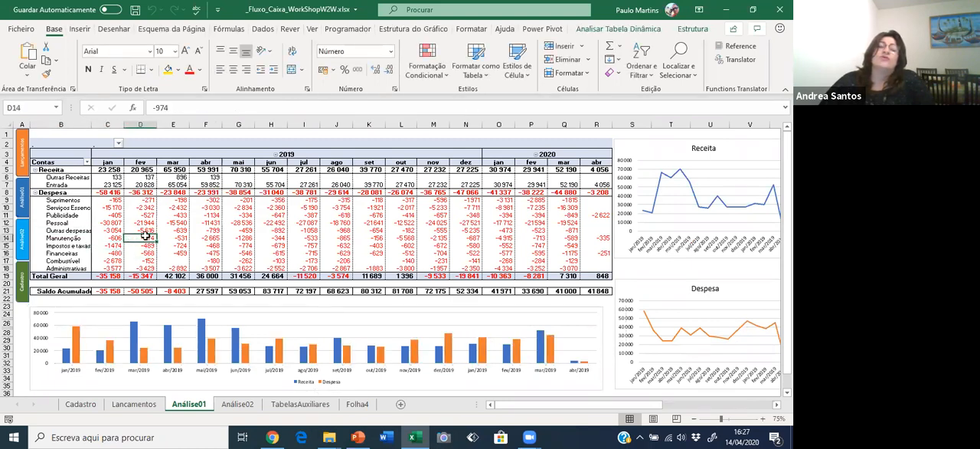
pyautogui.click(101, 225)
pyautogui.click(101, 244)
pyautogui.click(102, 254)
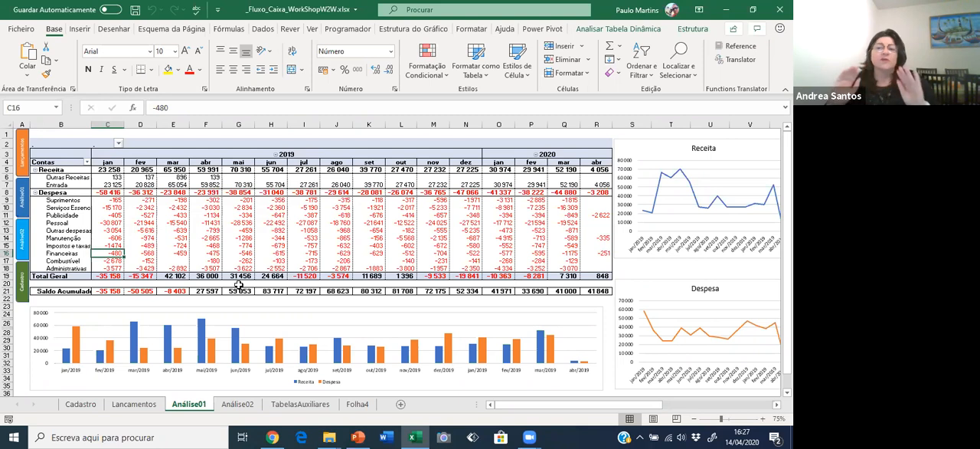
pyautogui.moveTo(63, 201); pyautogui.dragTo(61, 264)
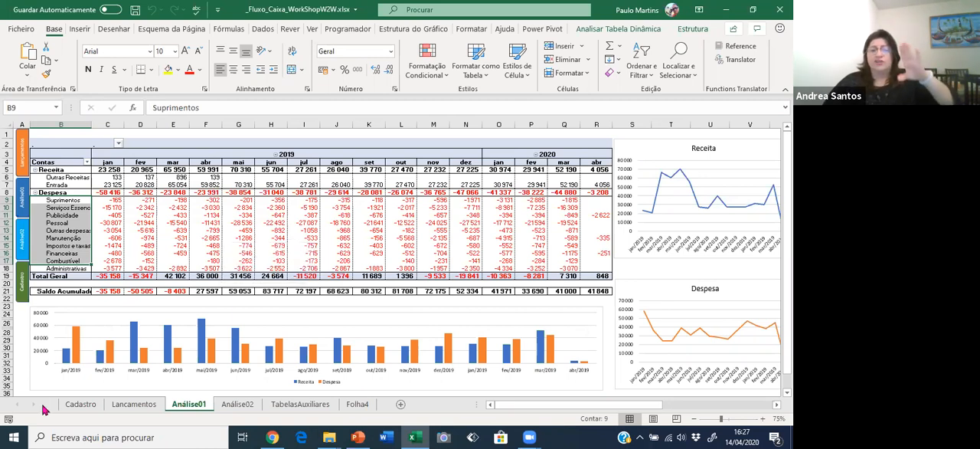
# Add a new row after the last recorded entry in the Lancamentos table.
pyautogui.click(130, 404)
pyautogui.click(113, 335)
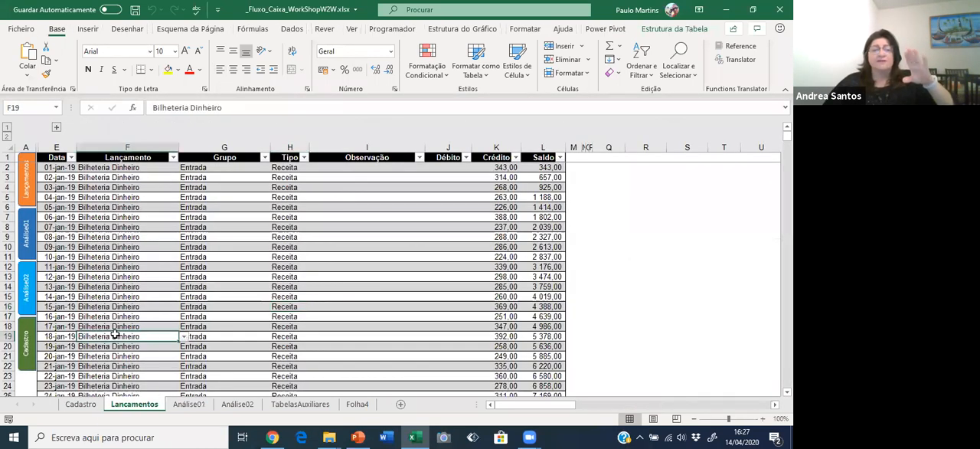
pyautogui.hotkey('ctrl', 'Down')
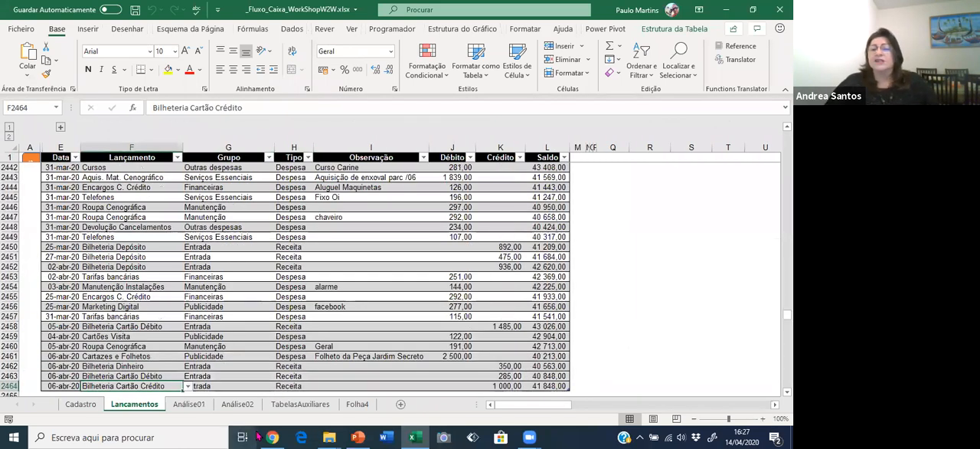
pyautogui.click(552, 385)
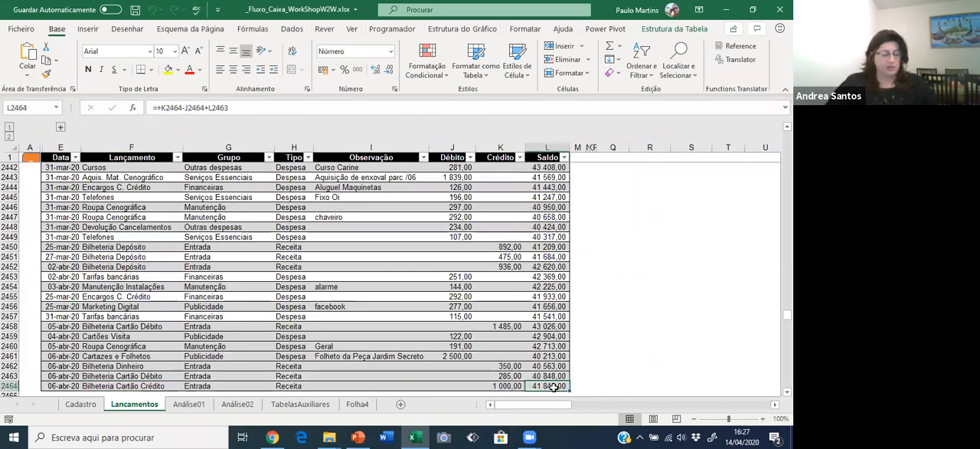
pyautogui.press('Tab')
pyautogui.scroll(-2, 346, 367)
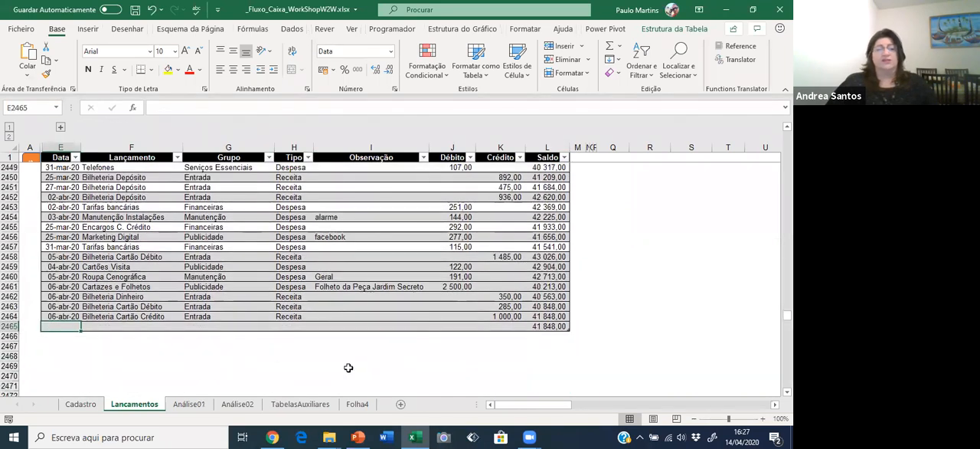
# Set the date of the new Lancamentos row to 07-04-20.
pyautogui.write('07-')
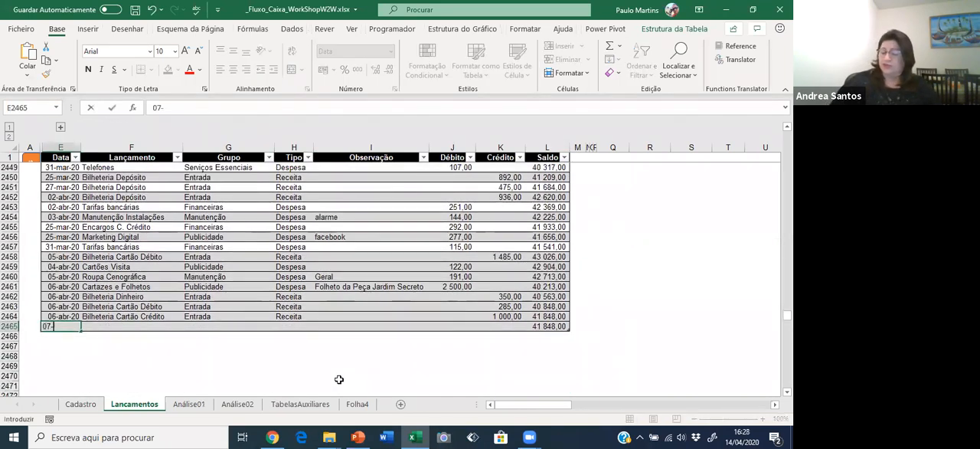
pyautogui.write('04-20')
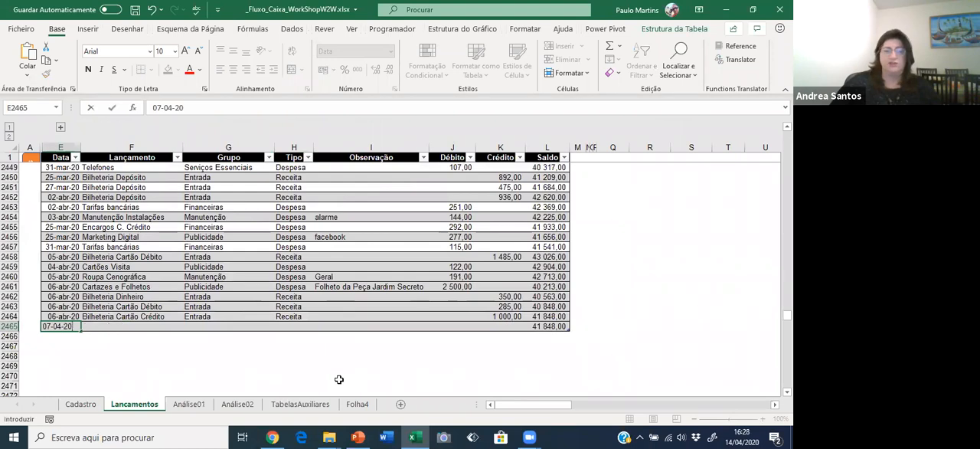
pyautogui.press('Tab')
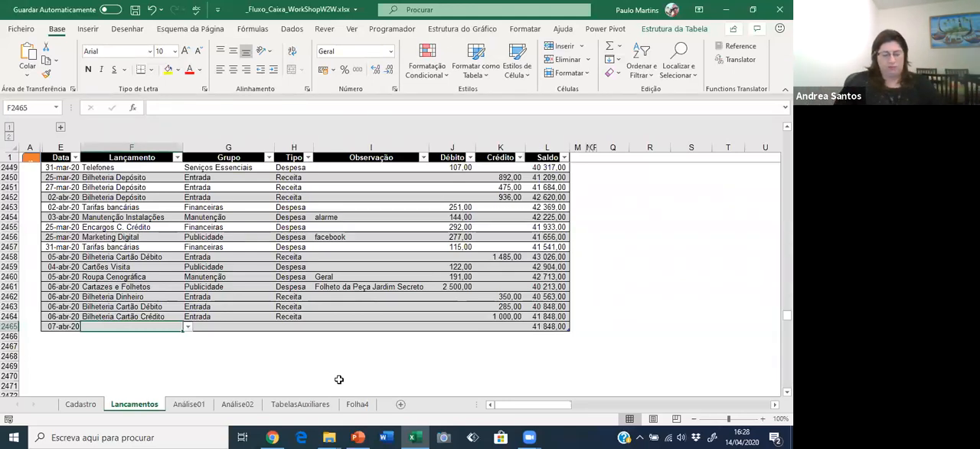
# Try to enter "Compra roupas Elenco" as the new row's Lançamento, then dismiss the entry.
pyautogui.write('Comissões Apppra roupas El')
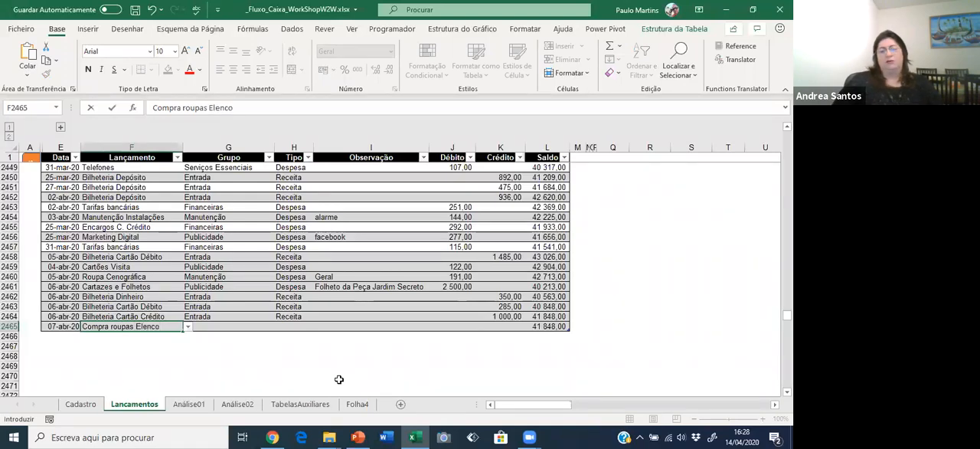
pyautogui.press('Return')
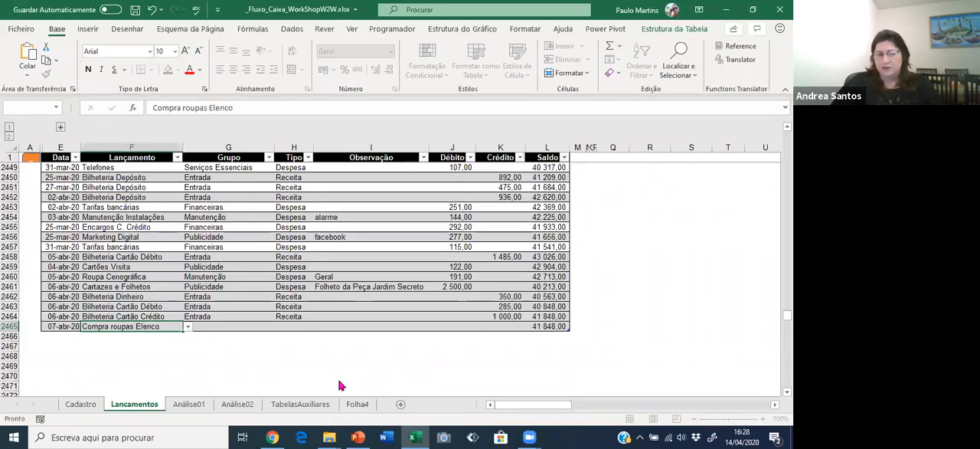
pyautogui.press('Left')
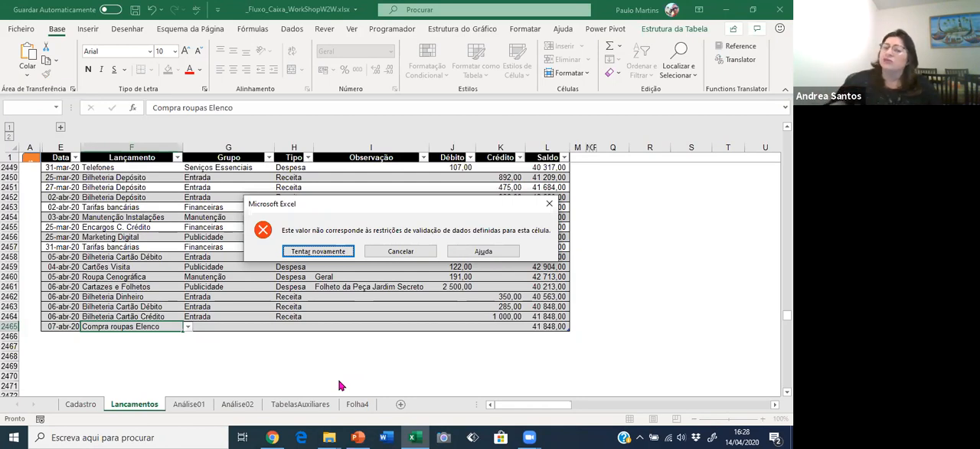
pyautogui.press('Escape')
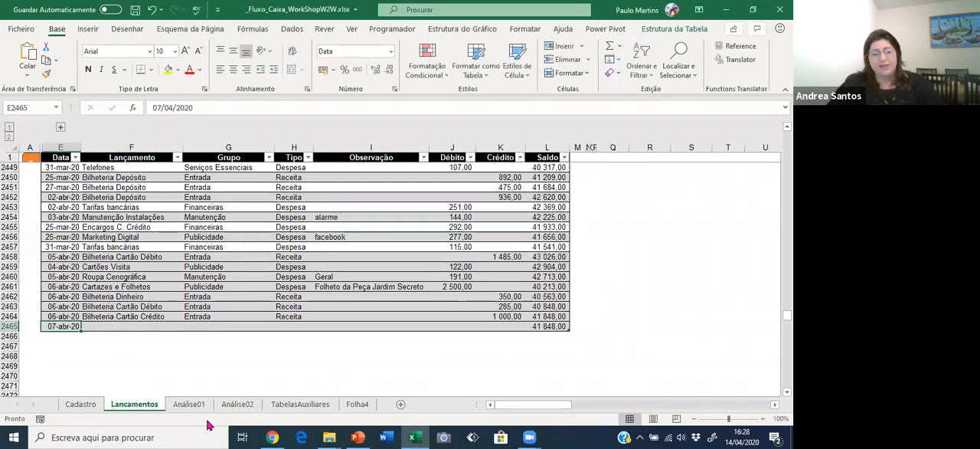
# Review the yearly comparison in Análise02 and the Manutenção and Publicidade categories in Análise01.
pyautogui.click(238, 404)
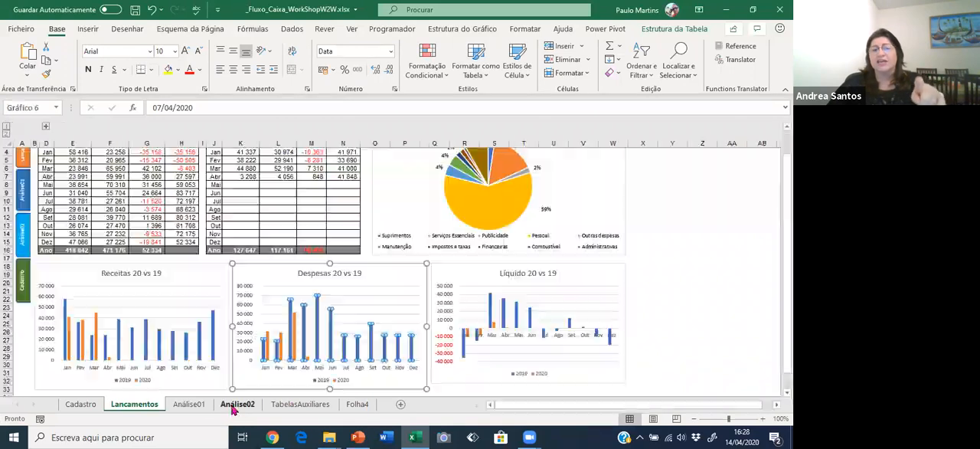
pyautogui.click(188, 404)
pyautogui.click(59, 238)
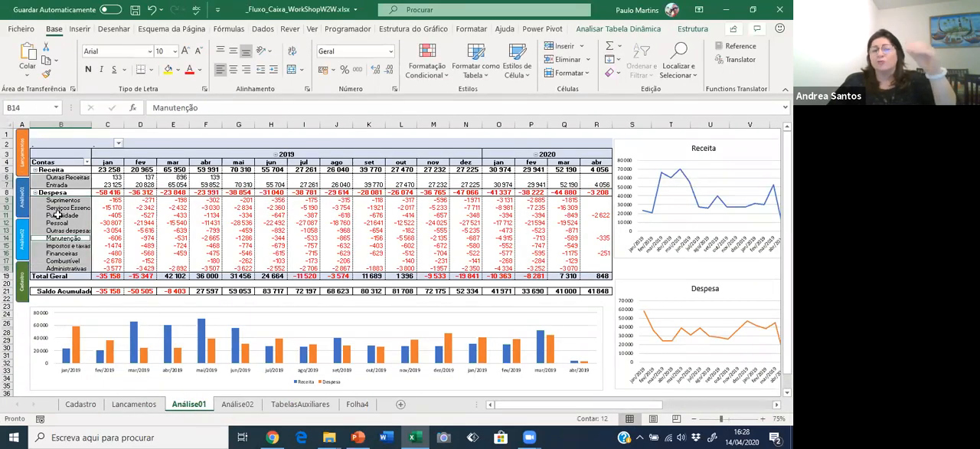
pyautogui.click(58, 215)
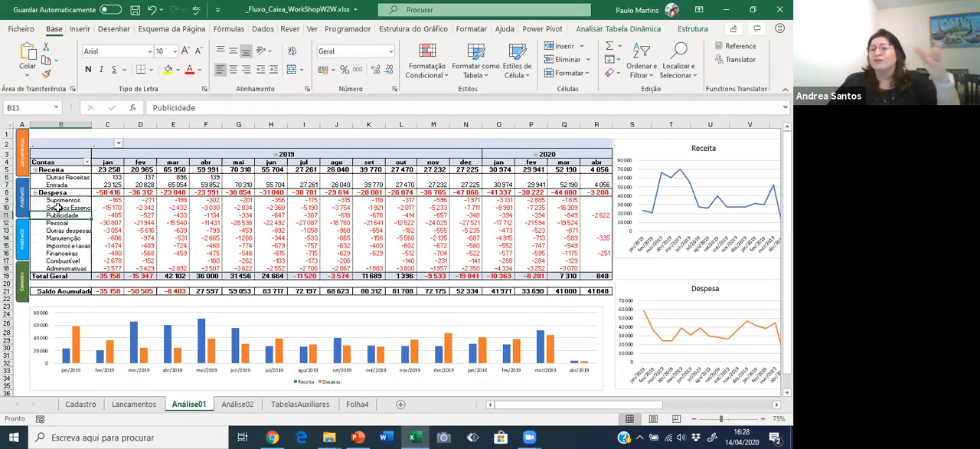
# Choose Roupa Cenográfica from the allowed entries as the Lançamento of the last row in the Lancamentos table.
pyautogui.click(135, 404)
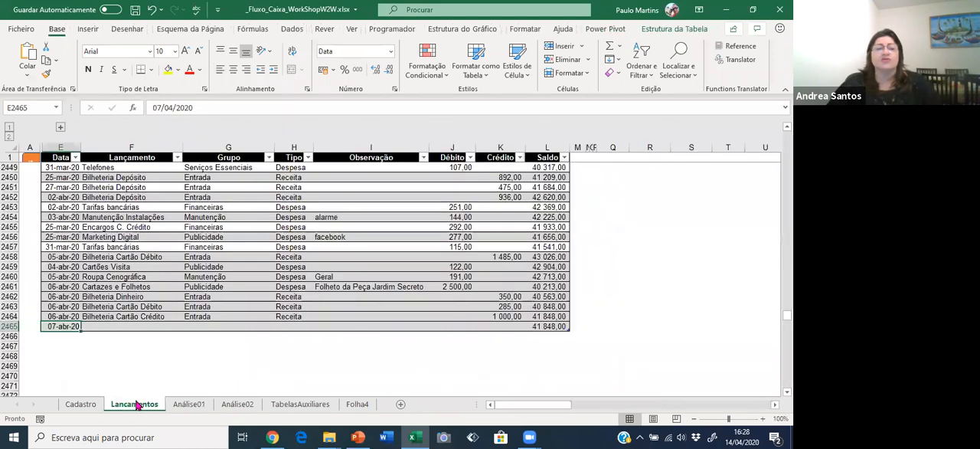
pyautogui.click(124, 326)
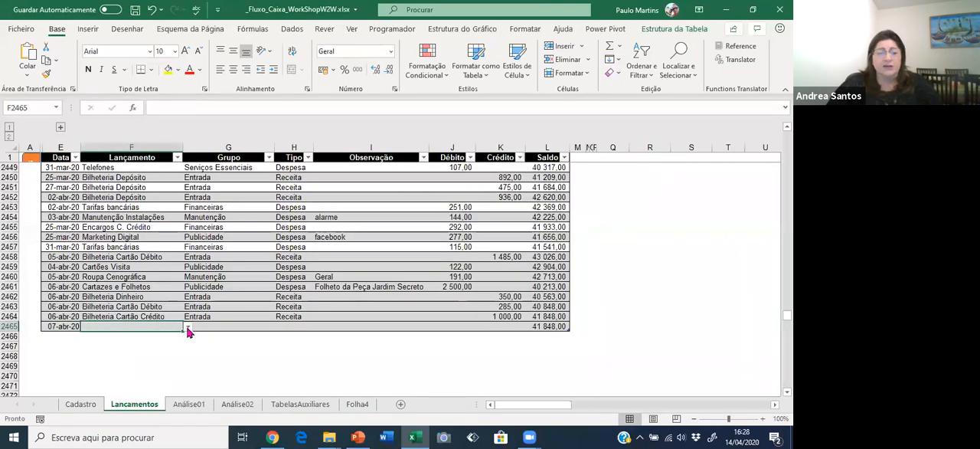
pyautogui.click(188, 327)
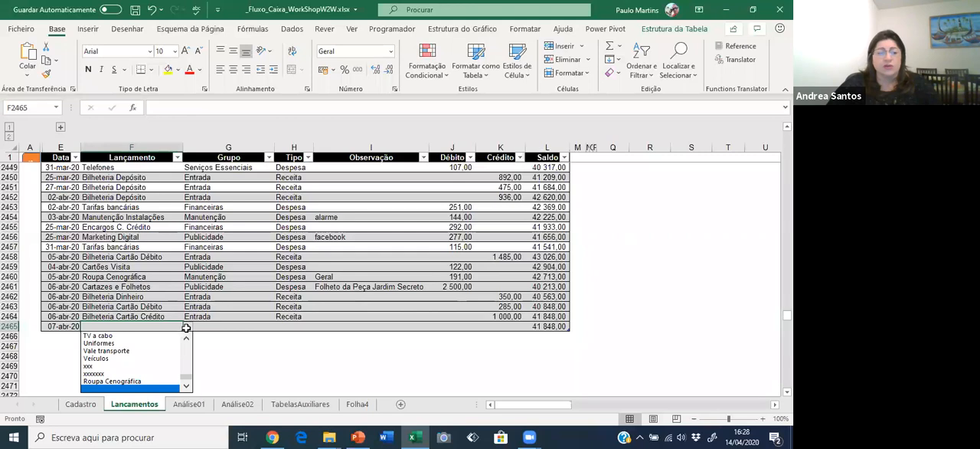
pyautogui.moveTo(186, 378); pyautogui.dragTo(187, 342)
pyautogui.click(189, 386)
pyautogui.click(189, 387)
pyautogui.click(188, 387)
pyautogui.click(188, 387)
pyautogui.click(188, 386)
pyautogui.click(188, 386)
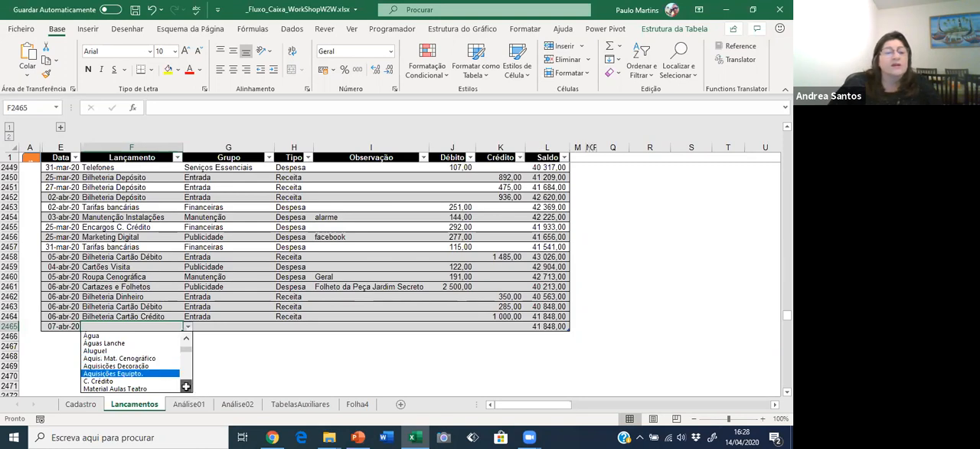
pyautogui.click(186, 386)
pyautogui.click(186, 386)
pyautogui.click(186, 387)
pyautogui.click(186, 387)
pyautogui.click(186, 386)
pyautogui.click(186, 387)
pyautogui.click(186, 386)
pyautogui.click(186, 387)
pyautogui.click(186, 387)
pyautogui.click(186, 386)
pyautogui.click(186, 386)
pyautogui.click(186, 387)
pyautogui.click(186, 387)
pyautogui.click(186, 387)
pyautogui.click(186, 386)
pyautogui.click(186, 387)
pyautogui.click(186, 386)
pyautogui.click(186, 387)
pyautogui.click(187, 387)
pyautogui.click(186, 387)
pyautogui.click(186, 386)
pyautogui.click(186, 386)
pyautogui.click(186, 386)
pyautogui.click(186, 386)
pyautogui.click(186, 387)
pyautogui.click(186, 387)
pyautogui.click(186, 386)
pyautogui.click(186, 386)
pyautogui.click(186, 386)
pyautogui.click(186, 387)
pyautogui.click(186, 386)
pyautogui.click(186, 386)
pyautogui.click(186, 387)
pyautogui.click(186, 387)
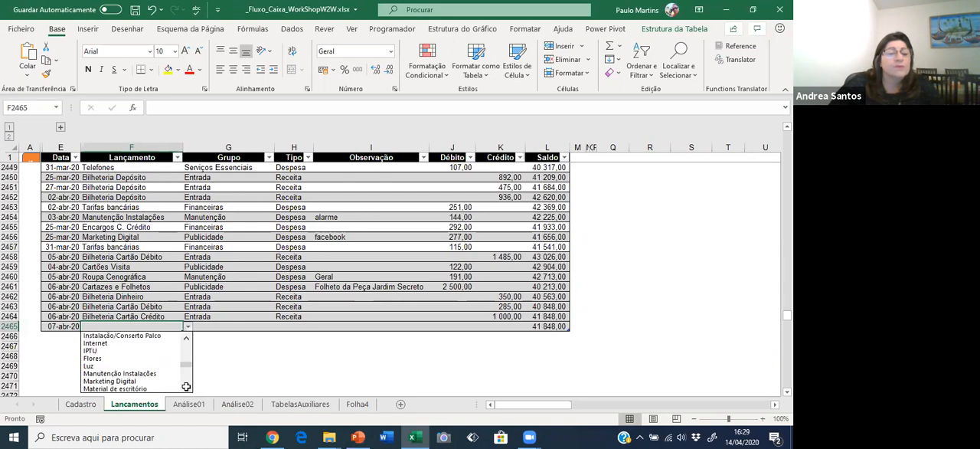
pyautogui.click(186, 386)
pyautogui.click(186, 386)
pyautogui.click(186, 387)
pyautogui.click(186, 386)
pyautogui.click(186, 387)
pyautogui.click(186, 387)
pyautogui.click(186, 386)
pyautogui.click(186, 386)
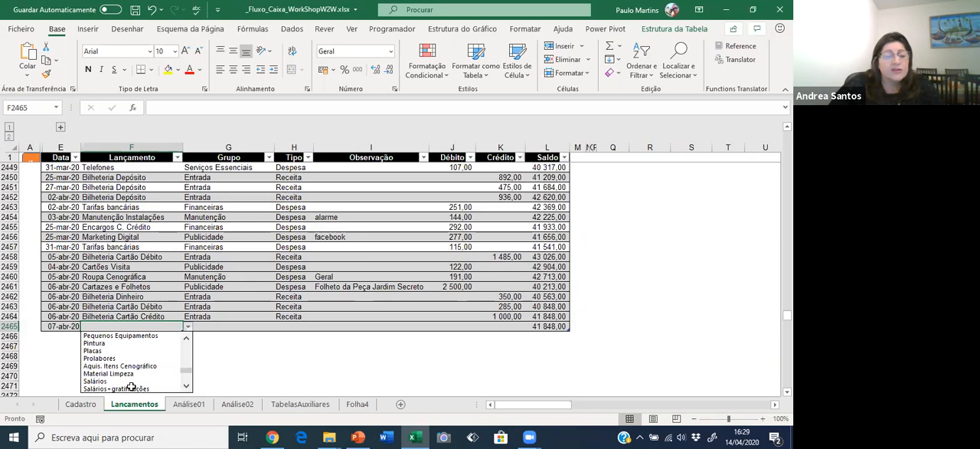
pyautogui.scroll(-8, 186, 383)
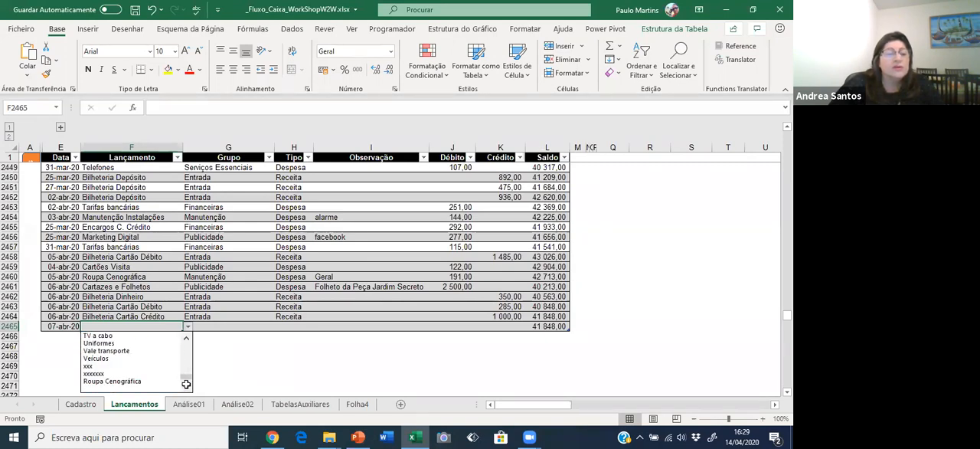
pyautogui.click(136, 381)
pyautogui.click(103, 297)
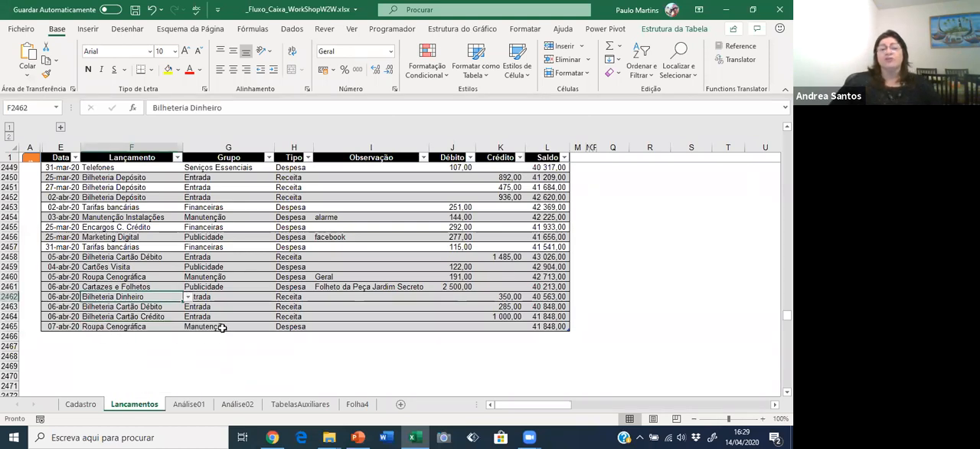
# Enter "Roupas para ators do Jardim Secreto" as the Observação of the Roupa Cenográfica row dated 07-abr-20.
pyautogui.click(221, 327)
pyautogui.hotkey('ctrl', 'a')
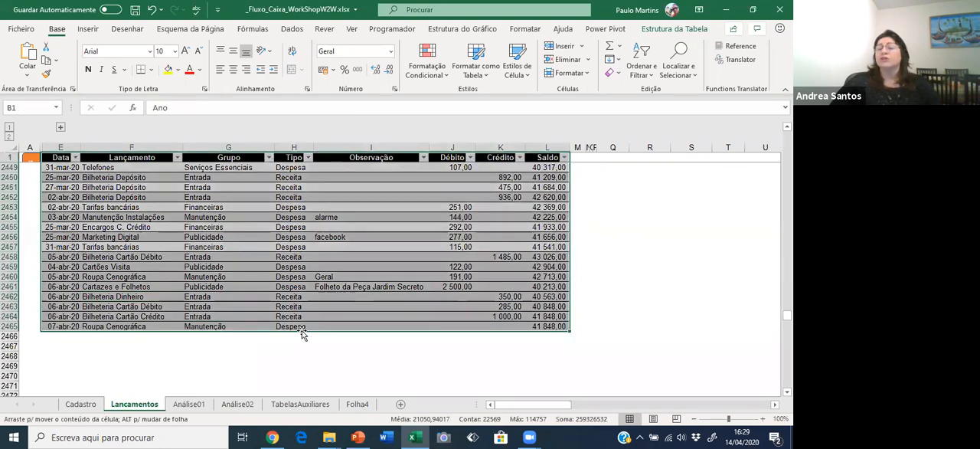
pyautogui.click(355, 322)
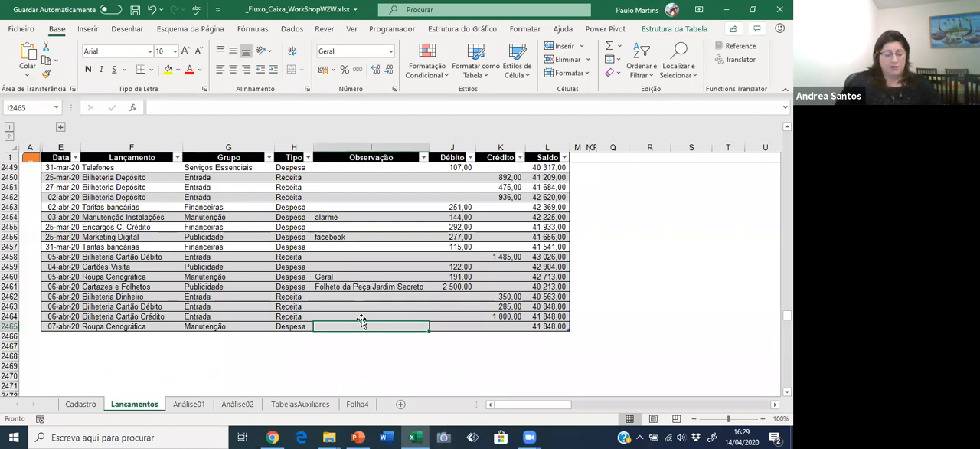
pyautogui.write('Roupas para ators do Jardim Secreto')
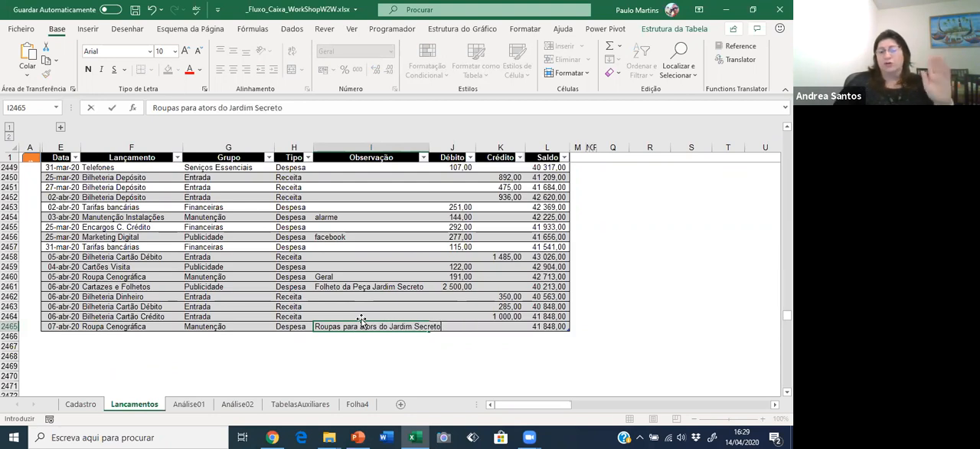
pyautogui.press('Return')
# Try entering 580 as the Crédito of the new Roupa Cenográfica expense row.
pyautogui.press('Up')
pyautogui.press('Right')
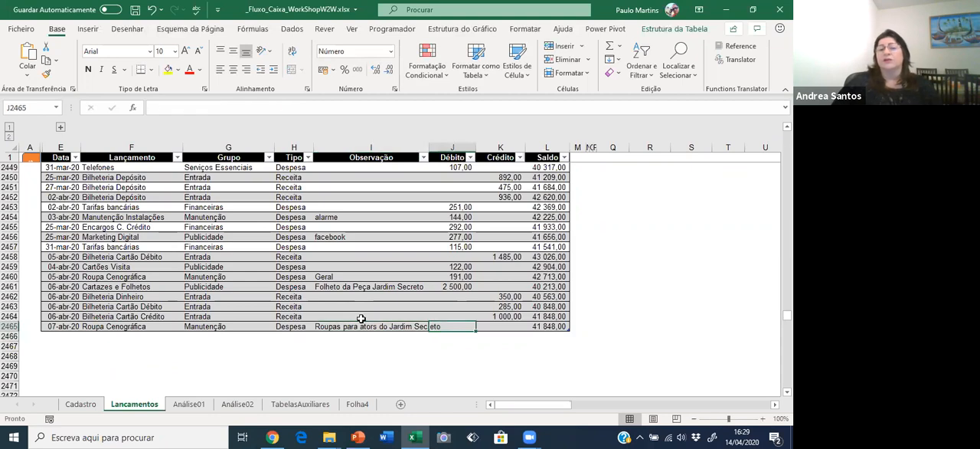
pyautogui.press('Right')
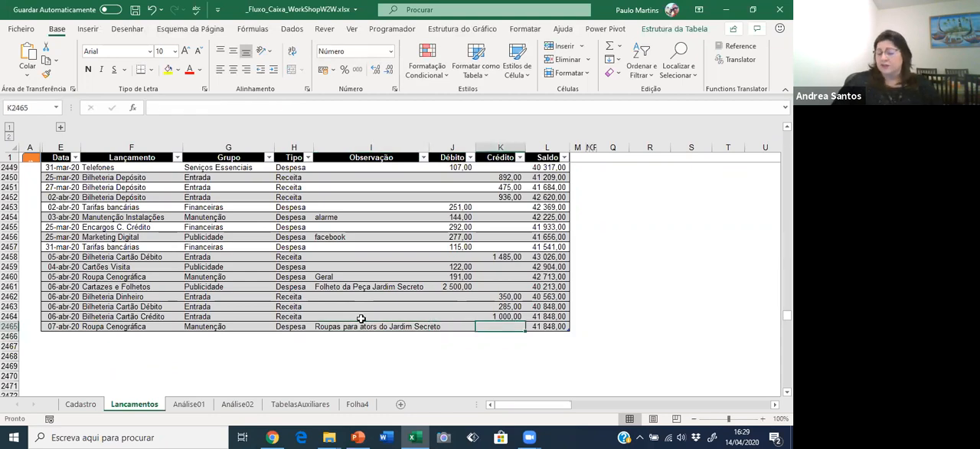
pyautogui.write('580')
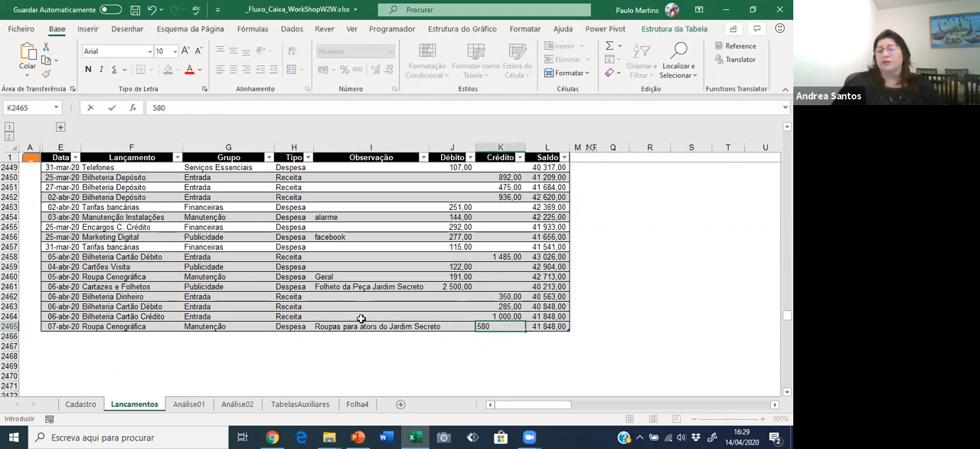
pyautogui.press('Tab')
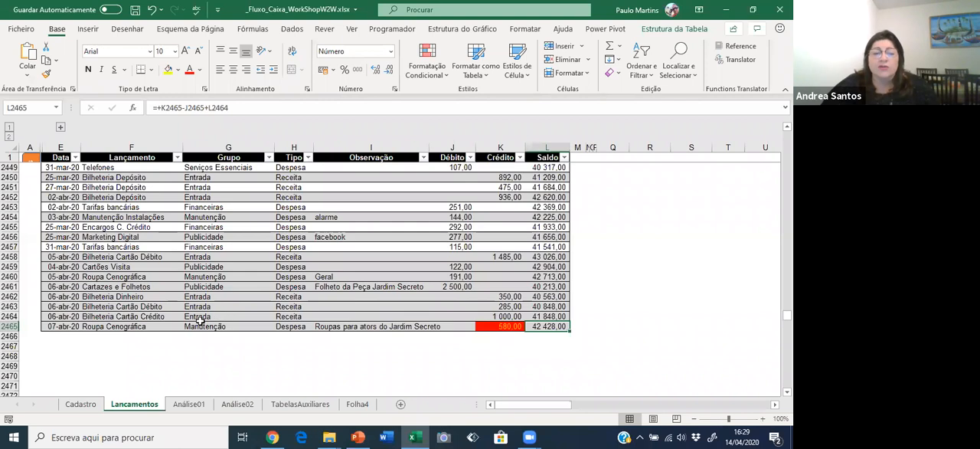
# Check the new row's Lançamento and Tipo against the Crédito column.
pyautogui.click(130, 326)
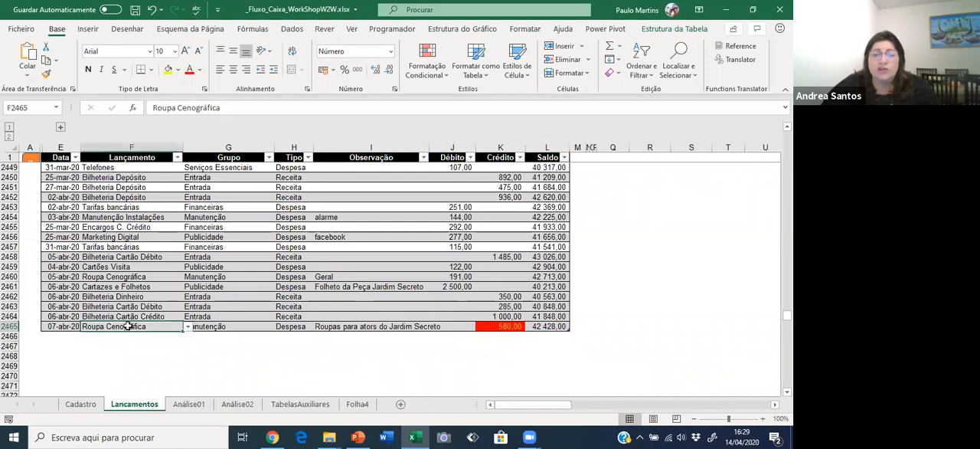
pyautogui.click(284, 328)
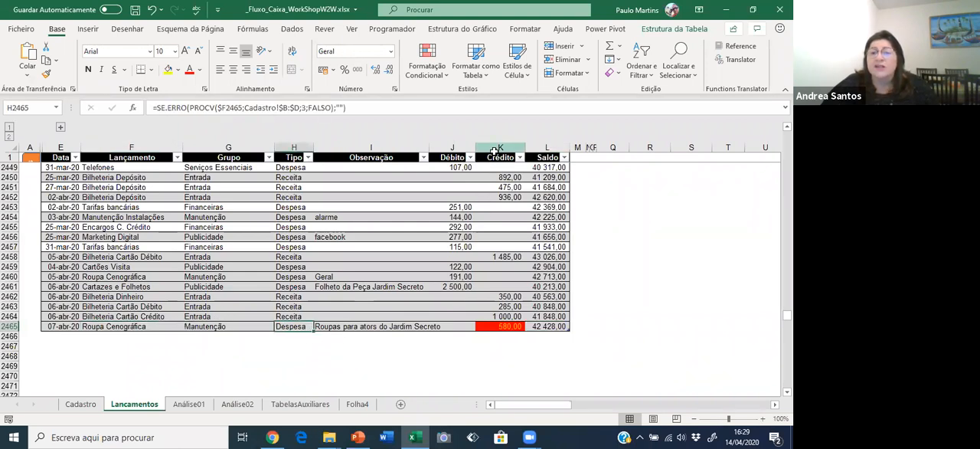
pyautogui.click(495, 150)
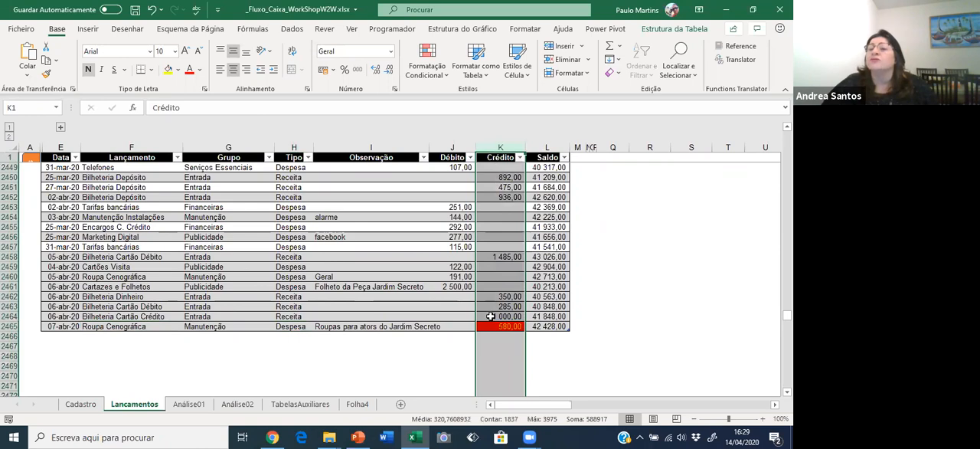
# Enter 580 as the new expense row's Débito and clear its Crédito value.
pyautogui.click(465, 328)
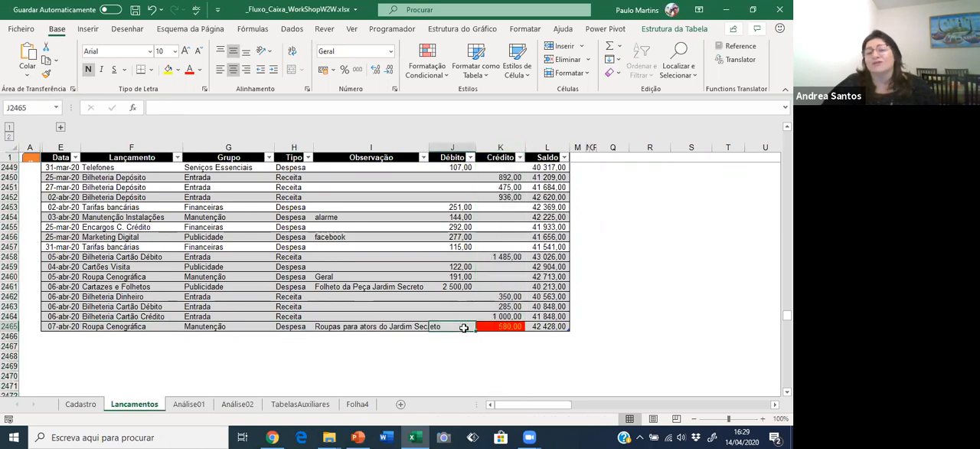
pyautogui.write('58')
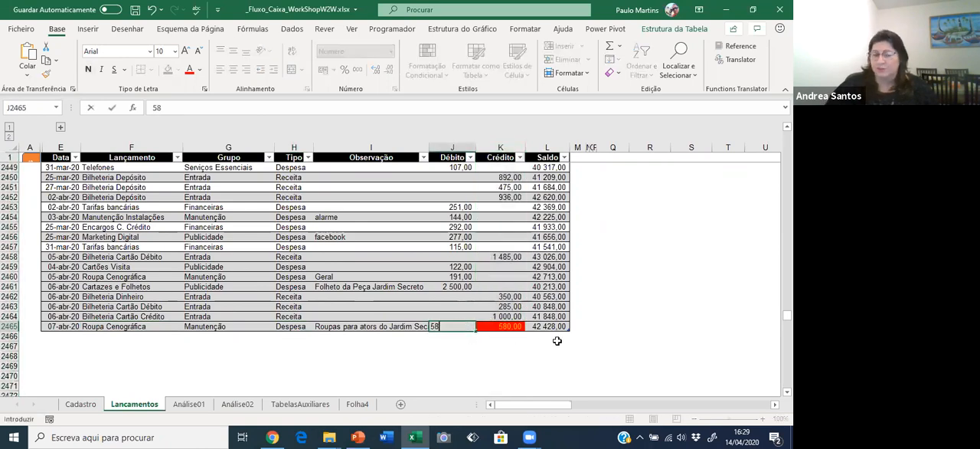
pyautogui.press('Tab')
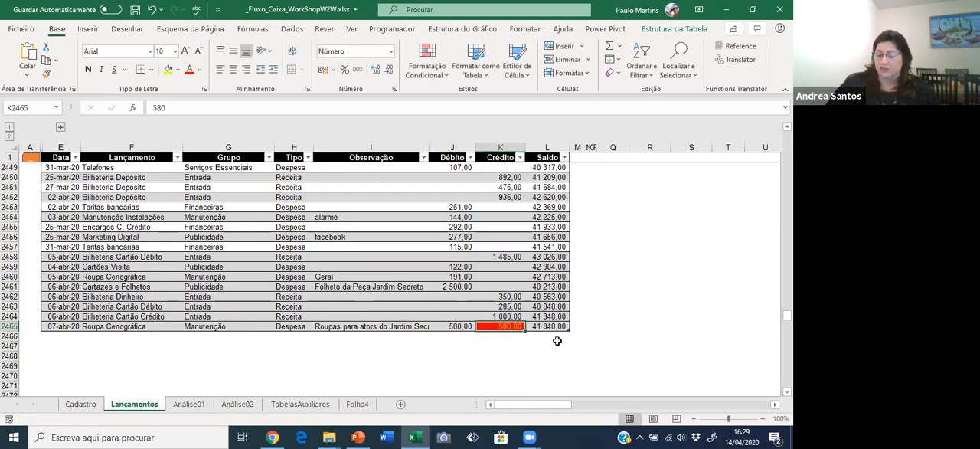
pyautogui.press('Delete')
pyautogui.press('Tab')
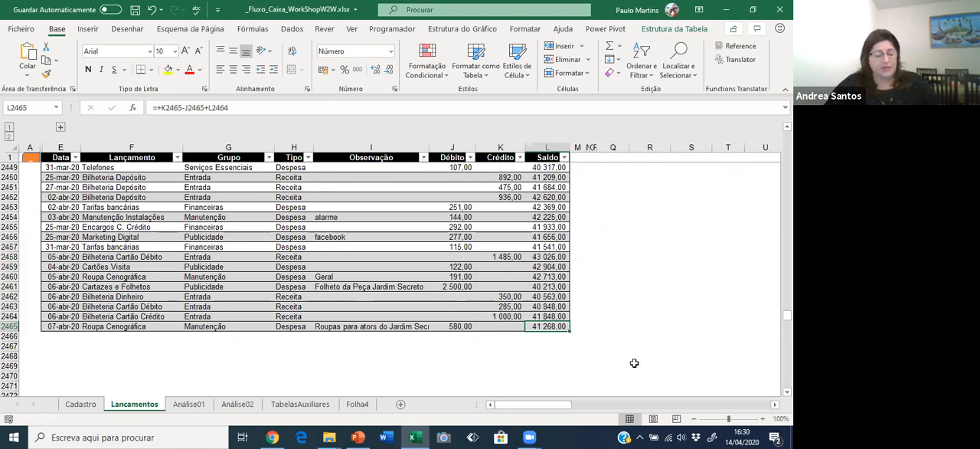
# Add another row below the Roupa Cenográfica entry and set its date to 07-04-20.
pyautogui.press('Tab')
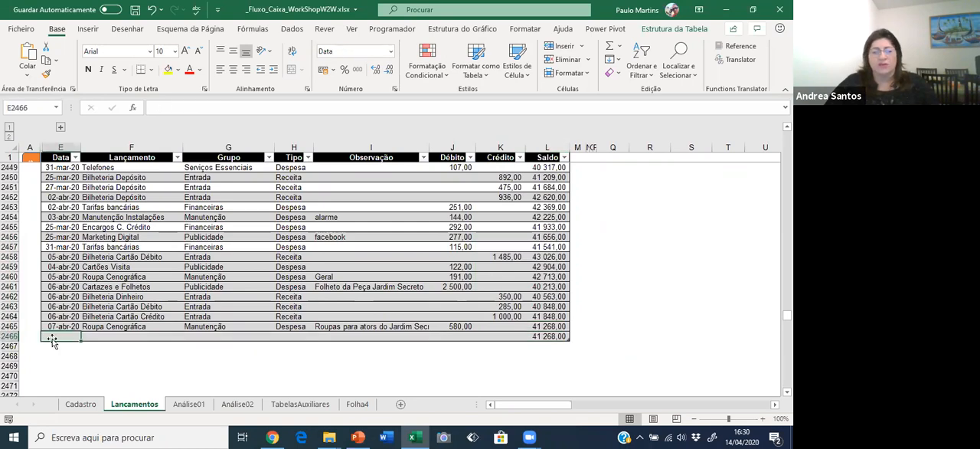
pyautogui.click(61, 306)
pyautogui.click(61, 335)
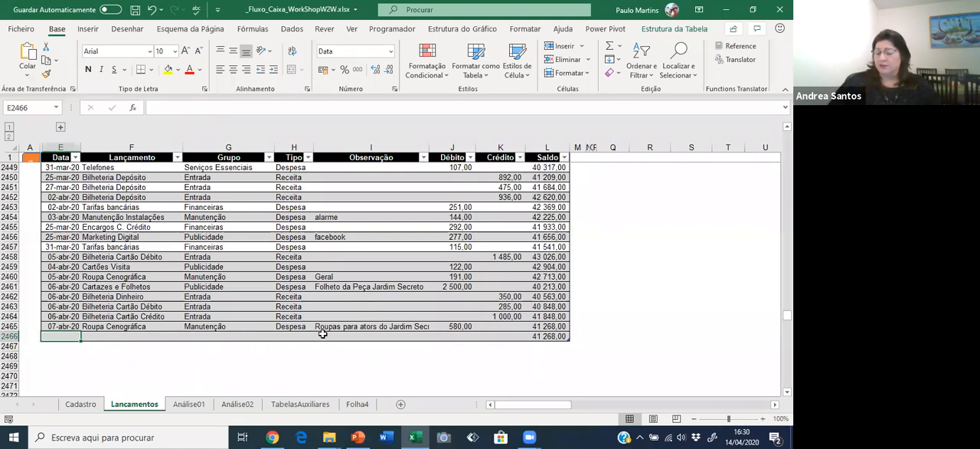
pyautogui.write('07-04-20')
pyautogui.press('Tab')
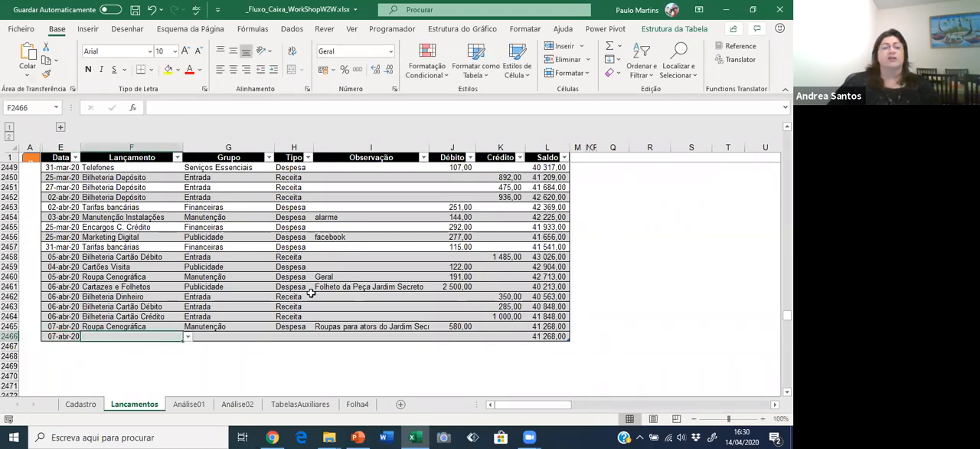
# Browse the allowed Lançamento options for the newly dated empty row, then close the list without choosing one.
pyautogui.click(187, 336)
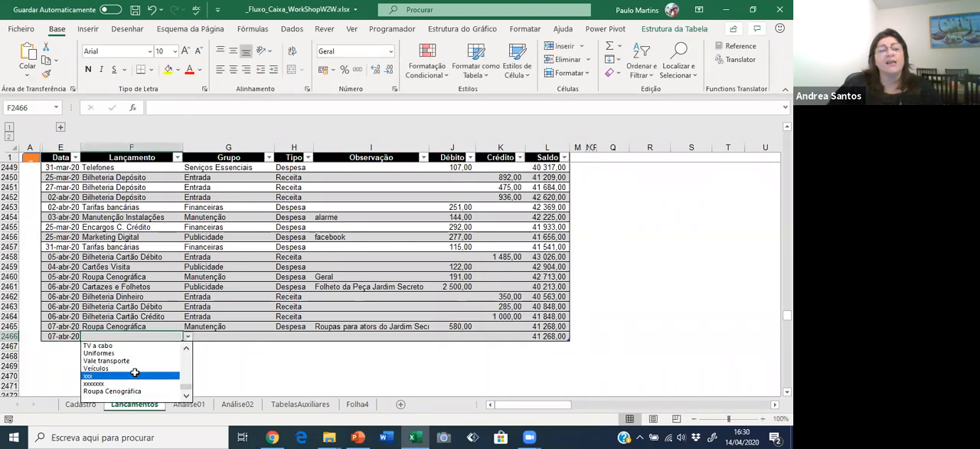
pyautogui.scroll(8, 185, 365)
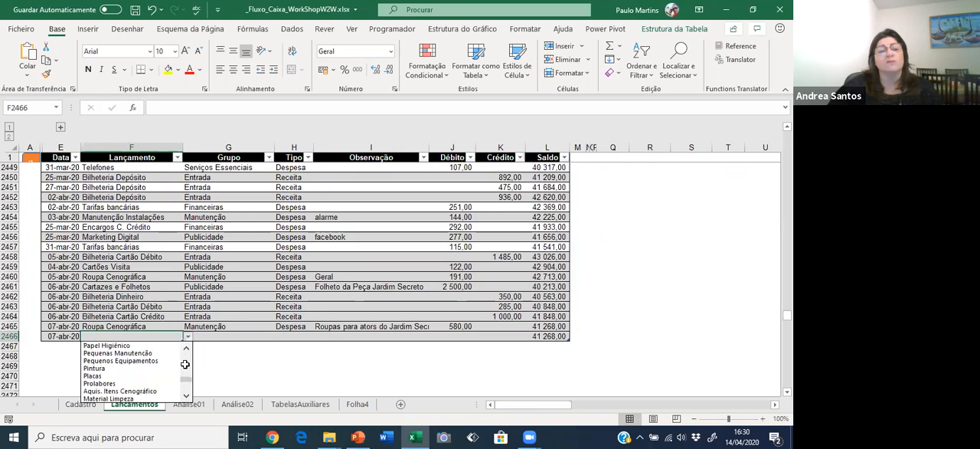
pyautogui.scroll(7, 184, 364)
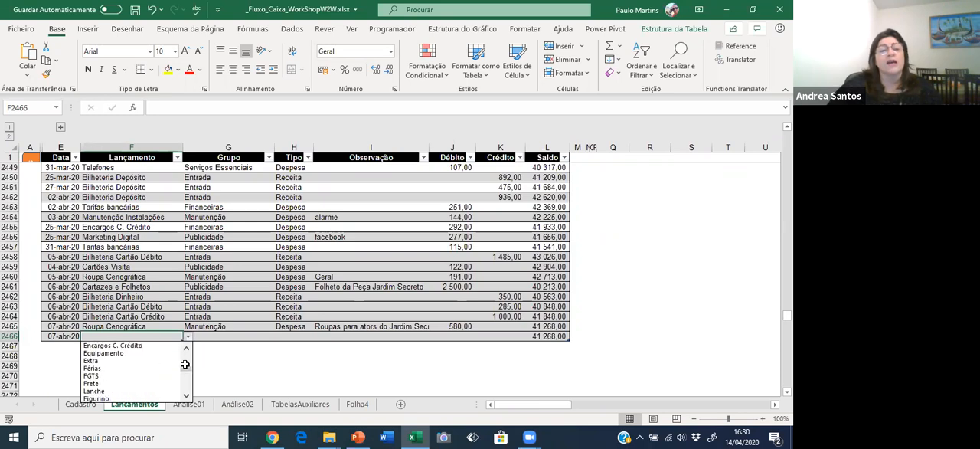
pyautogui.scroll(4, 185, 357)
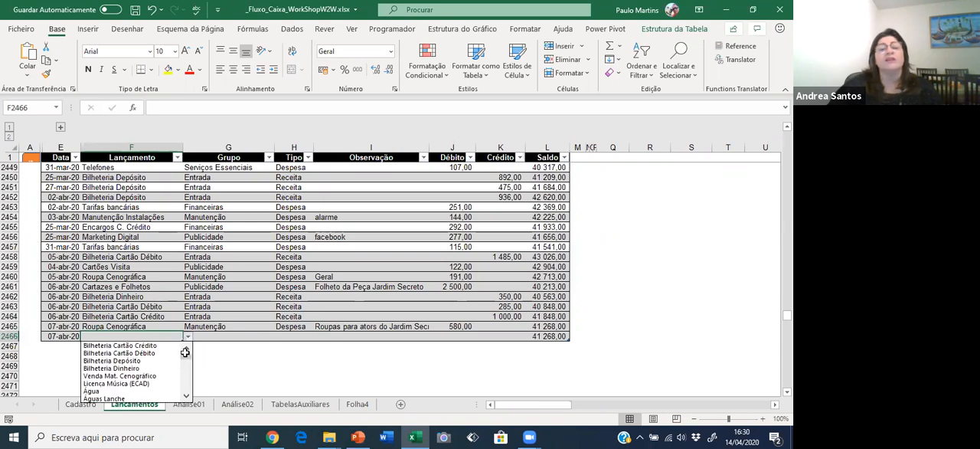
pyautogui.click(267, 345)
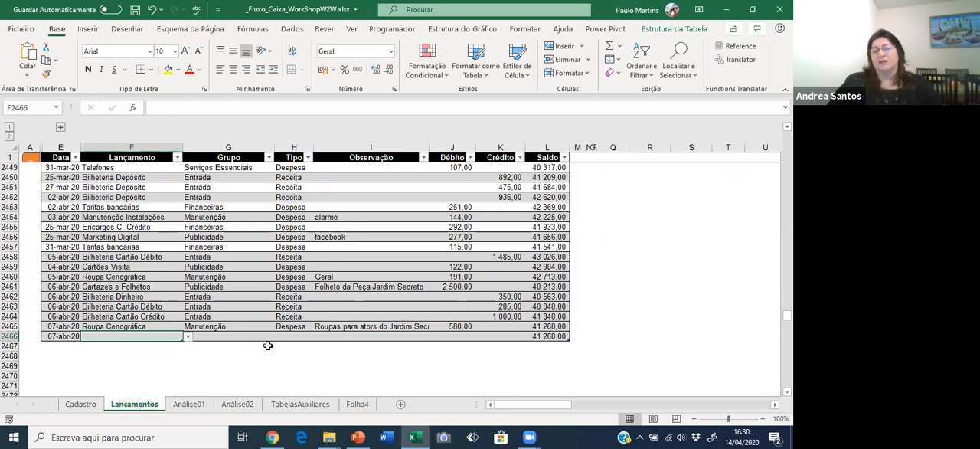
pyautogui.click(188, 337)
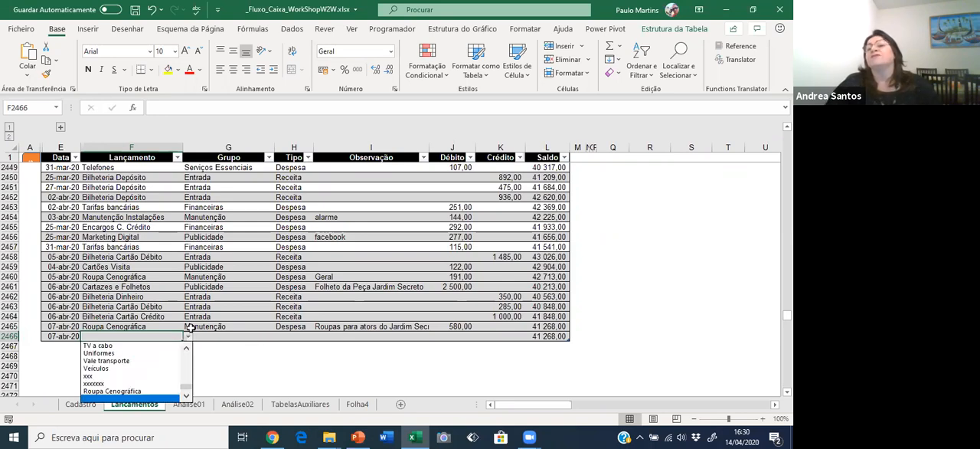
pyautogui.click(189, 327)
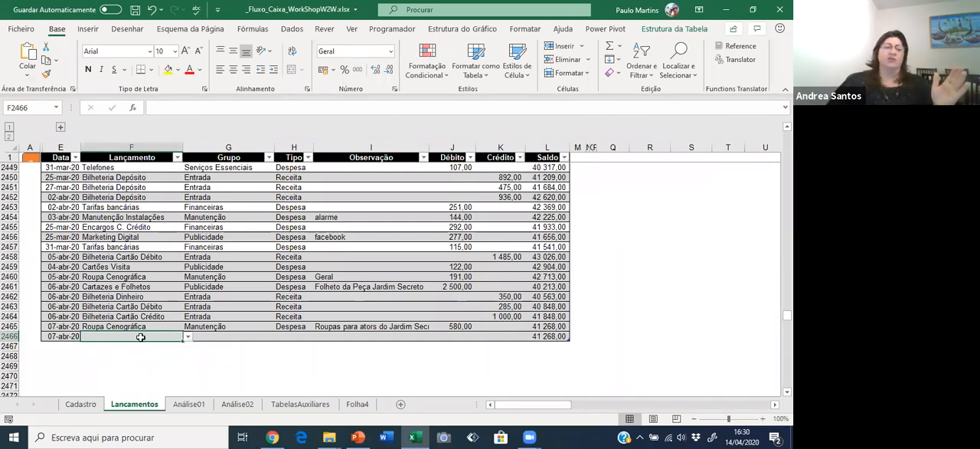
# Review the entries registered in the Lançamento column of the Cadastro sheet, from the Bilheteria items through the expense items.
pyautogui.click(79, 404)
pyautogui.click(86, 237)
pyautogui.click(114, 146)
pyautogui.scroll(-9, 131, 246)
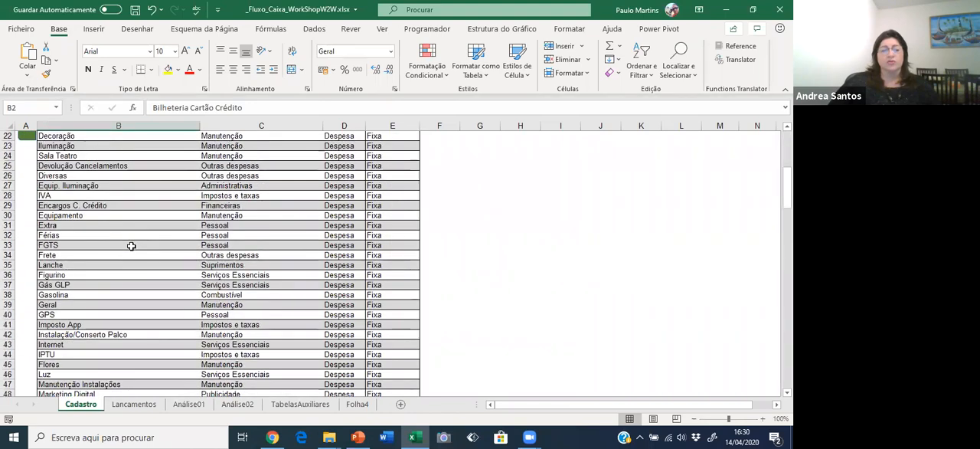
pyautogui.click(131, 246)
pyautogui.click(137, 273)
pyautogui.click(135, 305)
pyautogui.click(134, 326)
pyautogui.click(135, 353)
pyautogui.scroll(9, 141, 330)
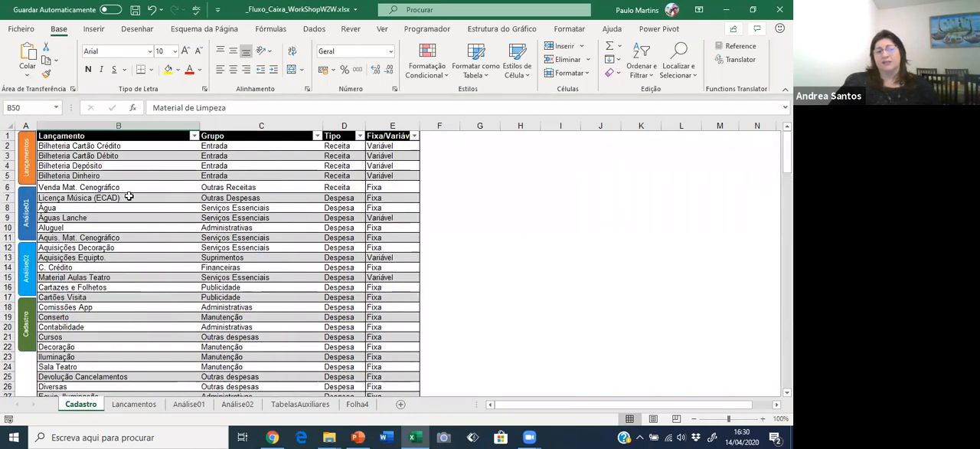
pyautogui.click(129, 176)
# Check the Fixa/Variável value of Roupa Cenográfica in Cadastro and select the first empty Lançamento cell beneath it.
pyautogui.scroll(-10, 148, 274)
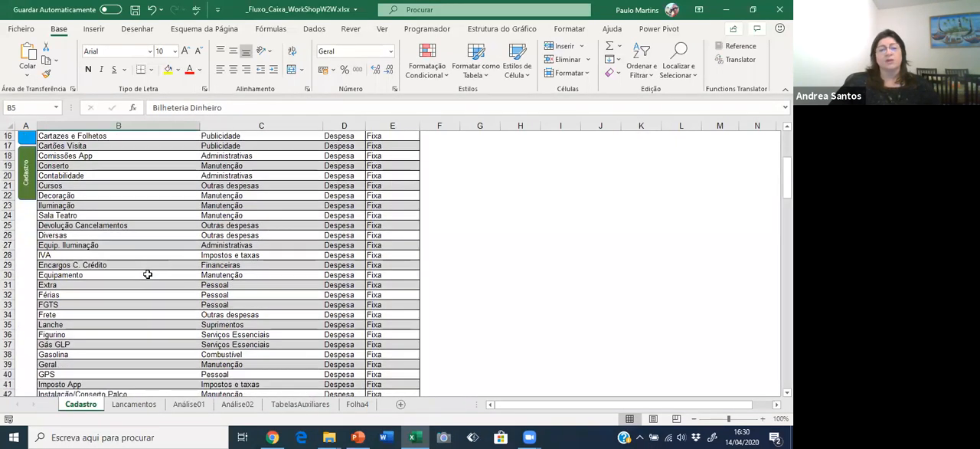
pyautogui.scroll(-10, 147, 274)
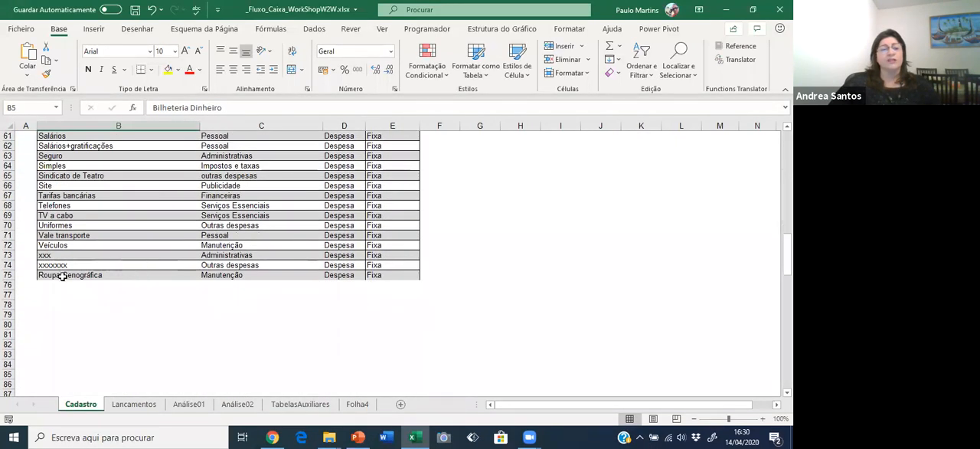
pyautogui.click(397, 276)
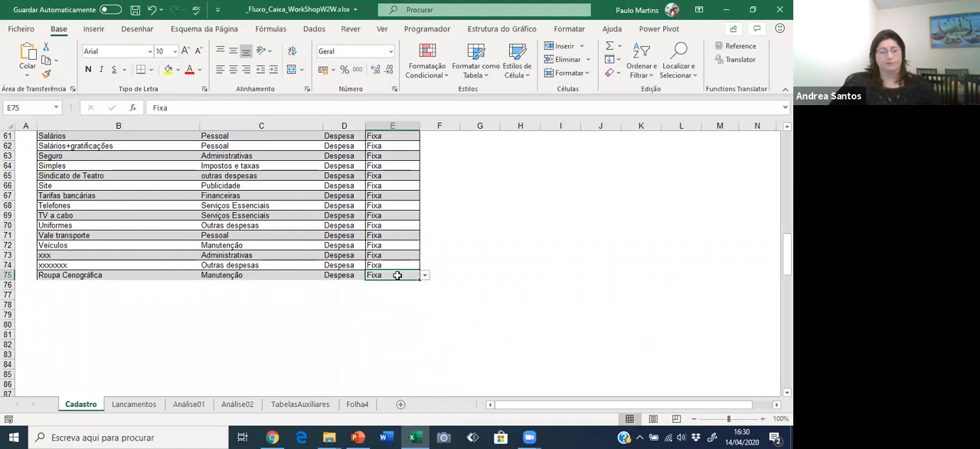
pyautogui.click(49, 280)
pyautogui.click(49, 283)
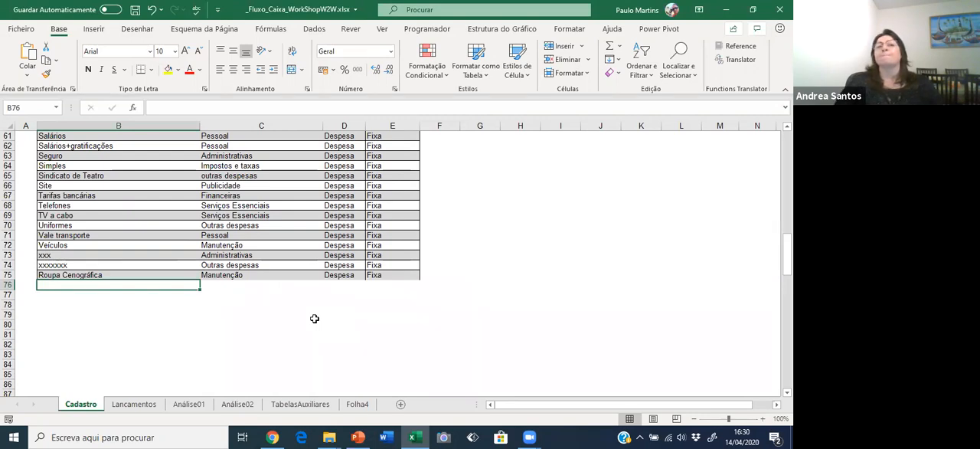
pyautogui.write('Tr')
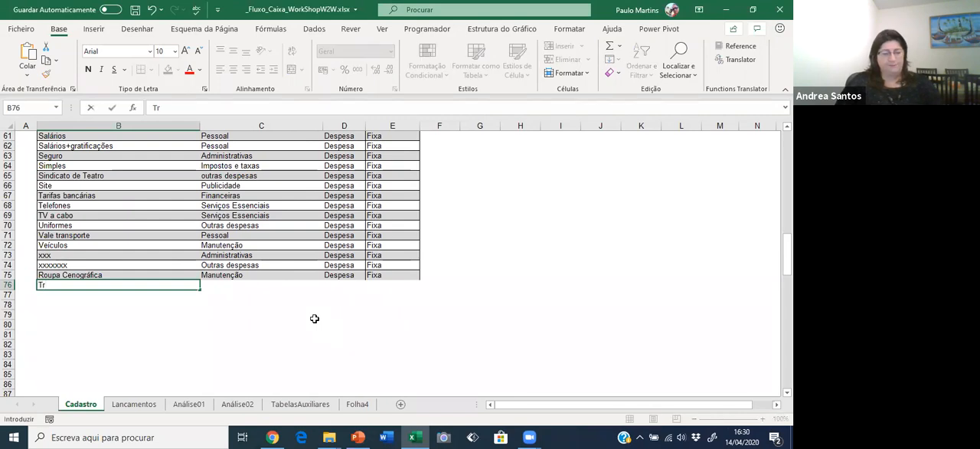
pyautogui.press('Escape')
pyautogui.write('Fu')
pyautogui.press('Escape')
# Register Aluguel Teatro as a new Lançamento in the first empty row of Cadastro.
pyautogui.write('Aluguel')
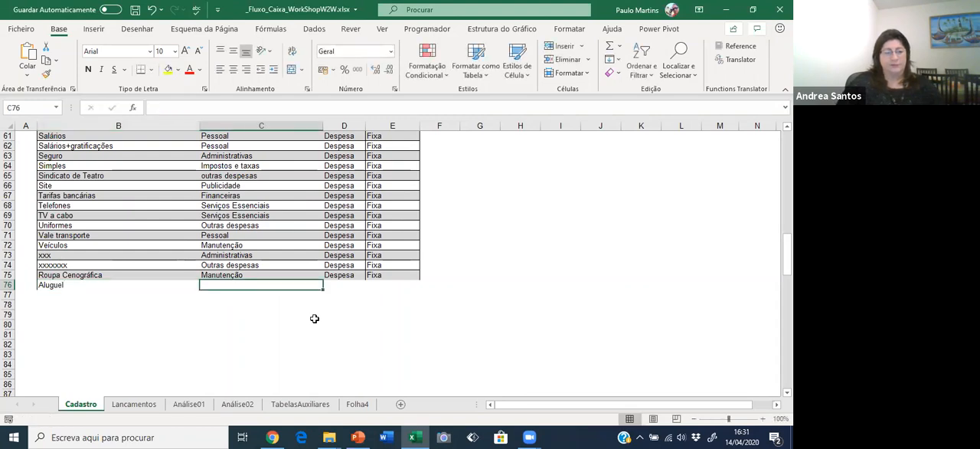
pyautogui.press('F2')
pyautogui.write('Teat')
pyautogui.press('Tab')
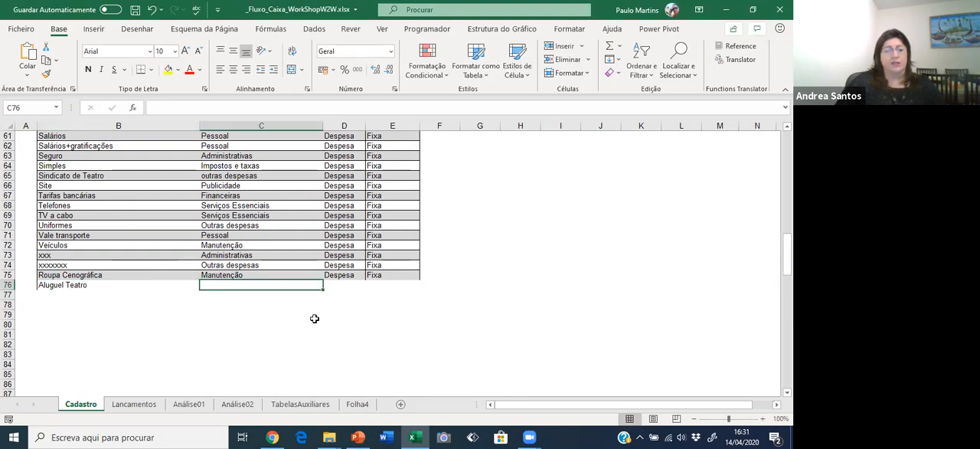
# Review the existing Grupo values throughout the Cadastro list for one that suits the Aluguel Teatro entry.
pyautogui.press('Left')
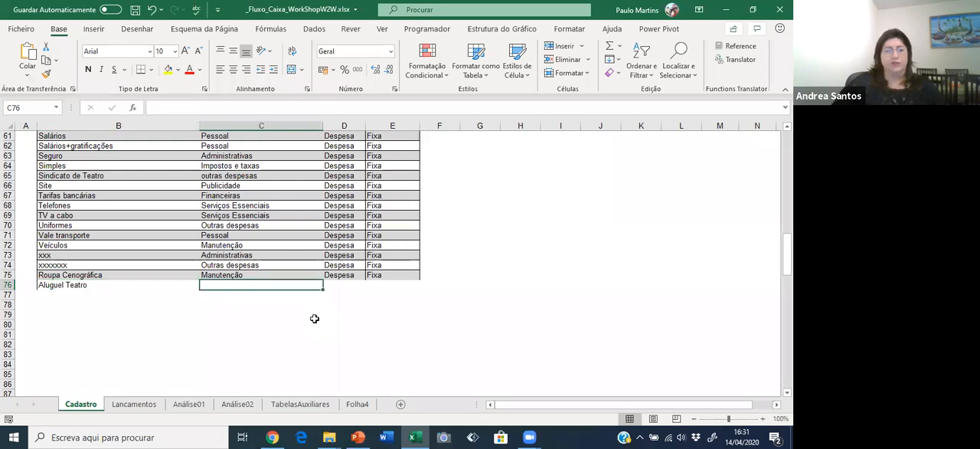
pyautogui.press('Up')
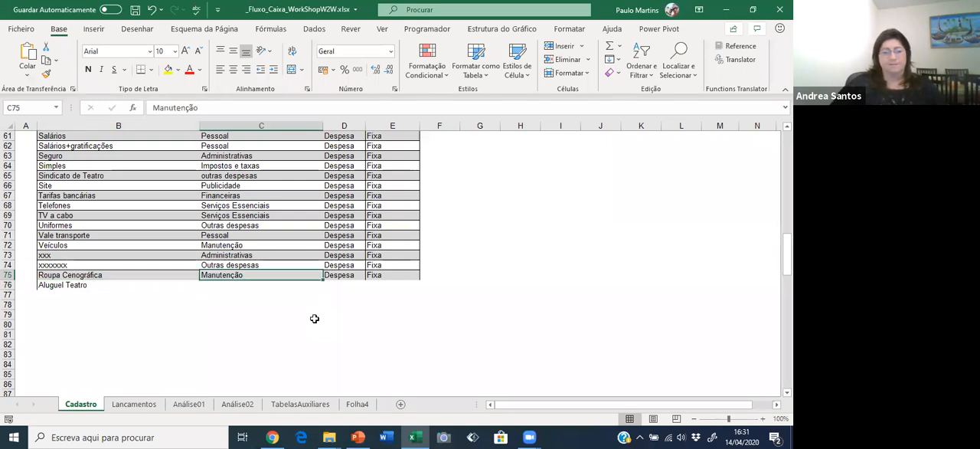
pyautogui.scroll(20, 500, 246)
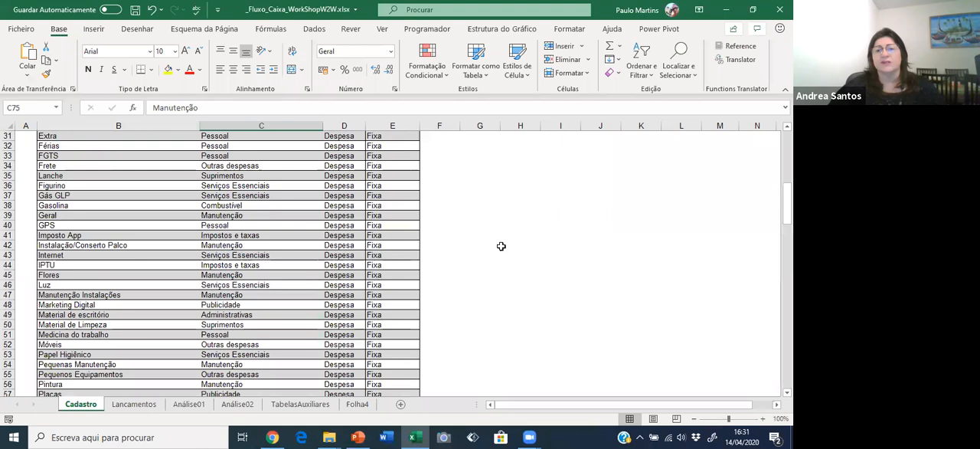
pyautogui.click(282, 237)
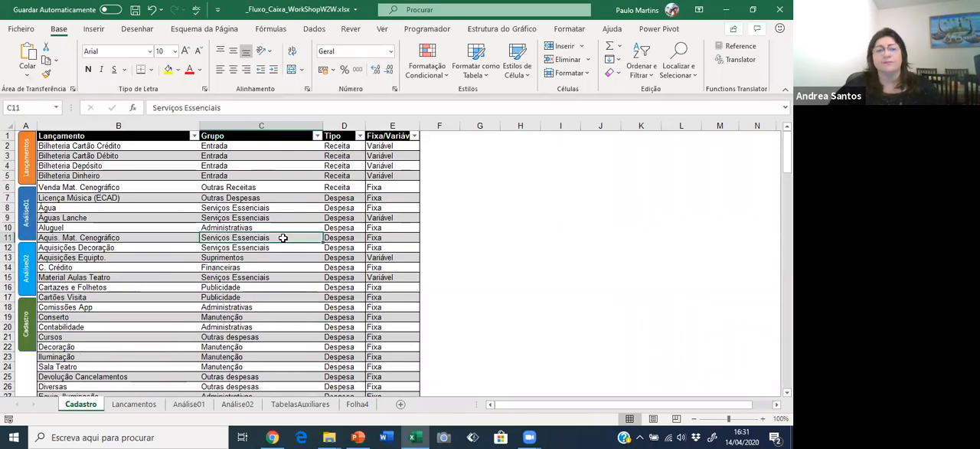
pyautogui.scroll(-4, 282, 238)
pyautogui.scroll(-4, 282, 238)
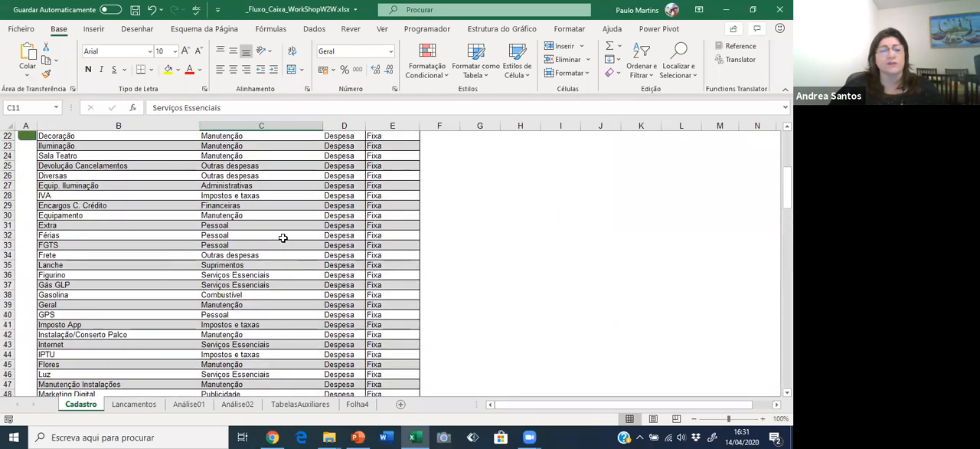
pyautogui.scroll(-1, 283, 238)
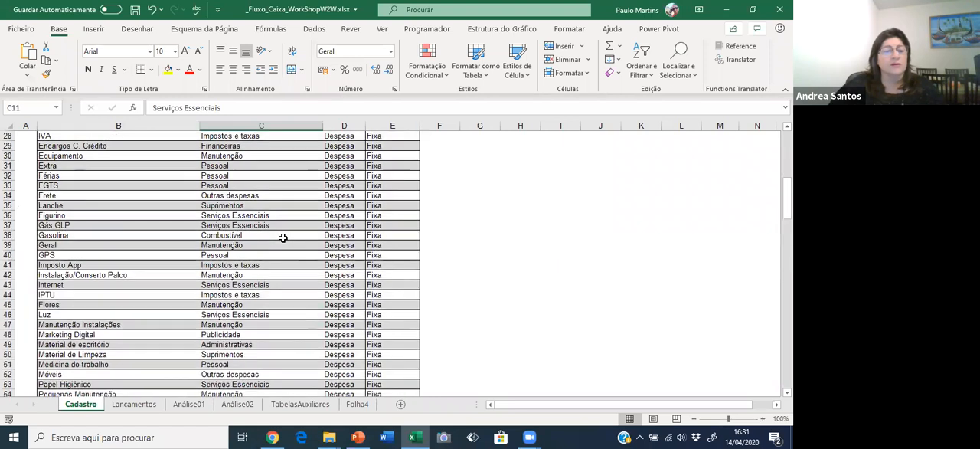
pyautogui.click(259, 267)
pyautogui.click(258, 285)
pyautogui.scroll(-4, 270, 321)
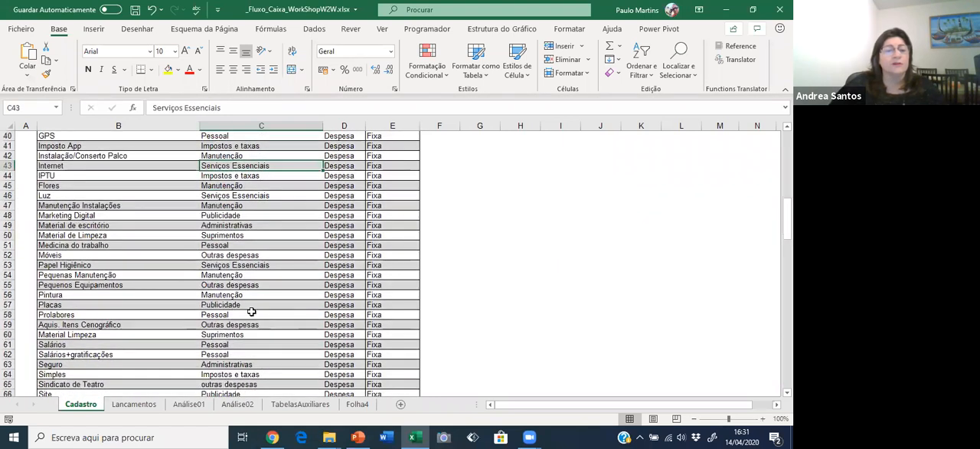
pyautogui.click(234, 256)
pyautogui.scroll(-2, 260, 295)
pyautogui.scroll(-4, 260, 295)
# Classify the Aluguel Teatro entry with Grupo Suprimentos, Tipo Despesa and Fixa/Variável set to Variável.
pyautogui.click(236, 314)
pyautogui.write('S')
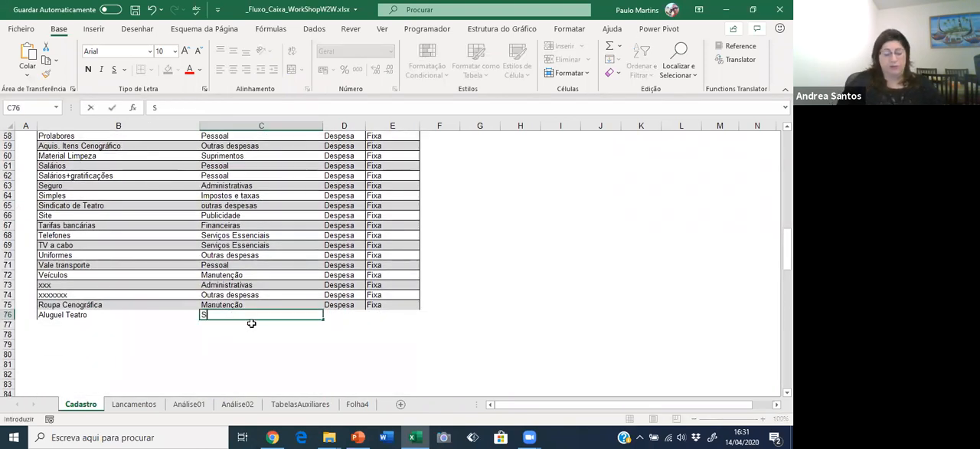
pyautogui.write('uprimentos')
pyautogui.press('Tab')
pyautogui.write('D')
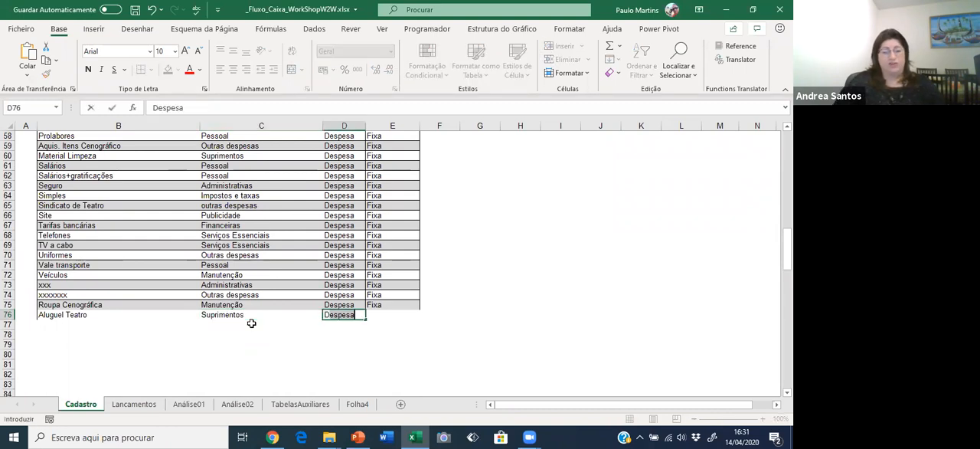
pyautogui.press('Tab')
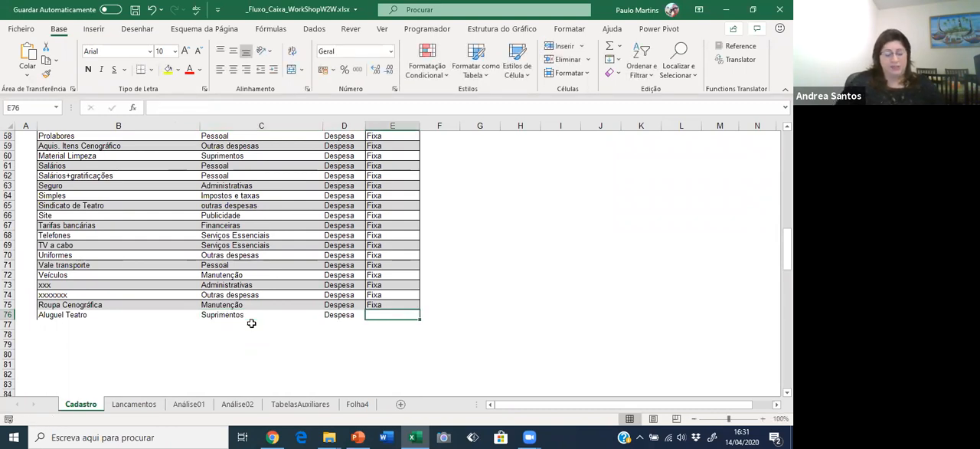
pyautogui.write('Variável')
pyautogui.hotkey('ctrl', 'Return')
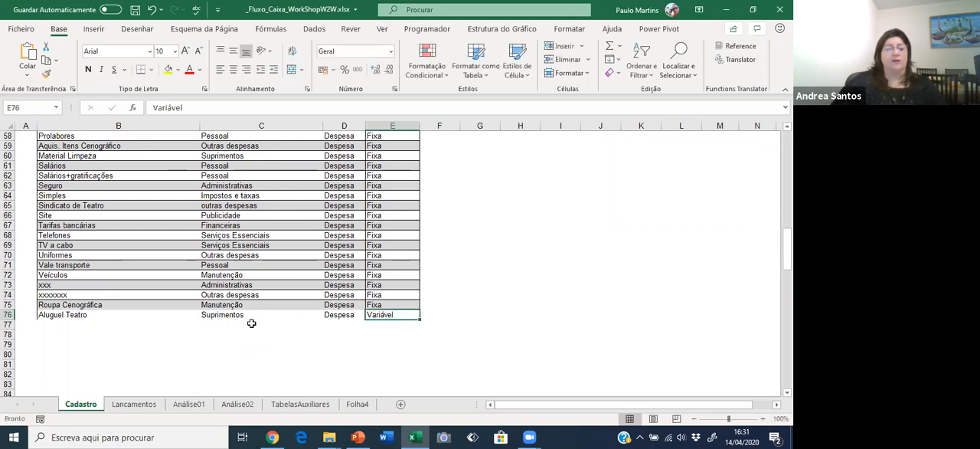
# In the last Lancamentos row, choose Aluguel Teatro from the allowed Lançamento options and enter 722 as its Débito.
pyautogui.click(134, 403)
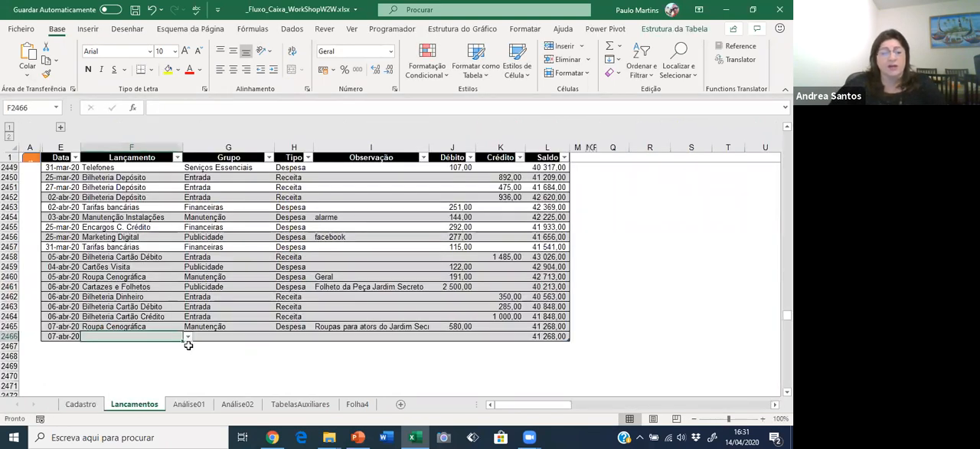
pyautogui.click(188, 337)
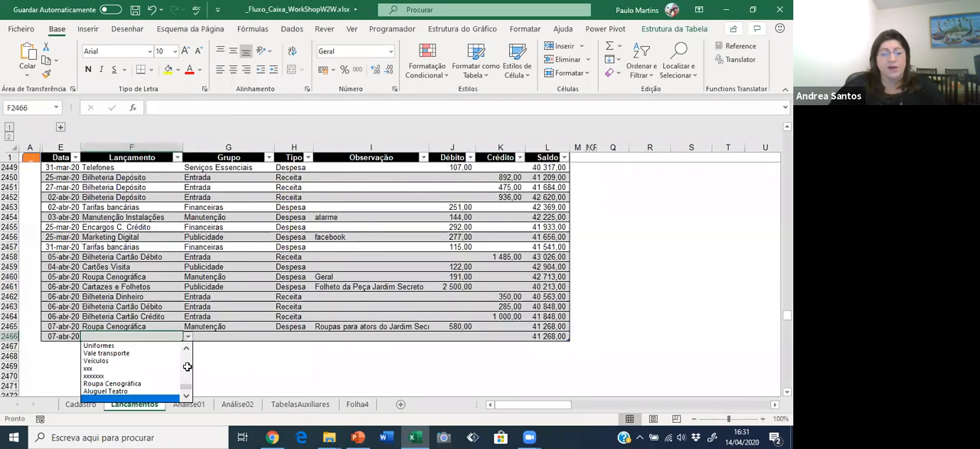
pyautogui.click(115, 391)
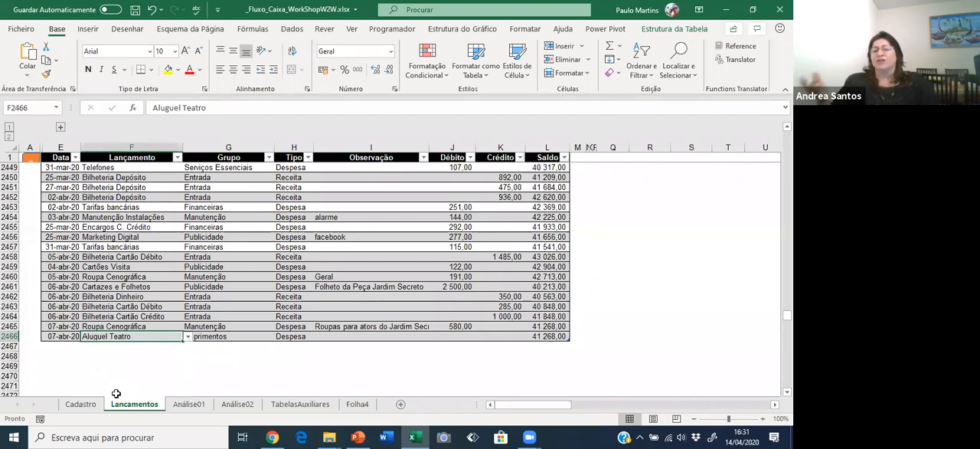
pyautogui.click(438, 334)
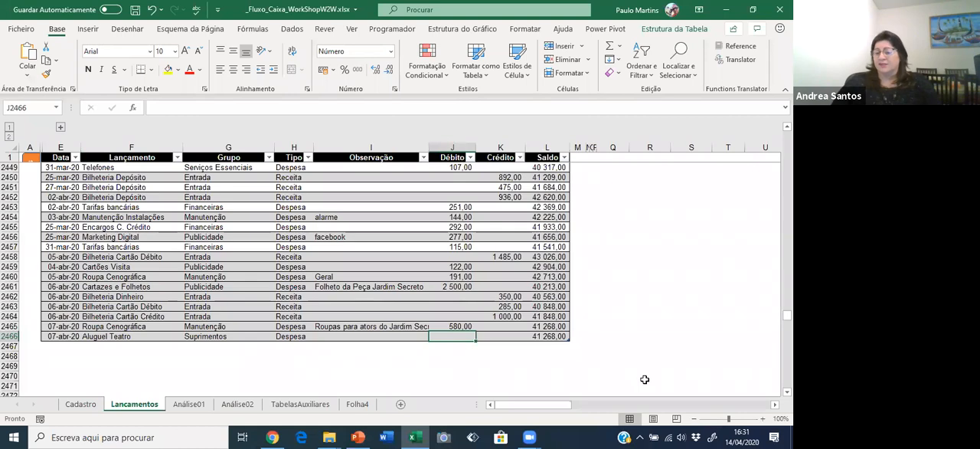
pyautogui.write('722')
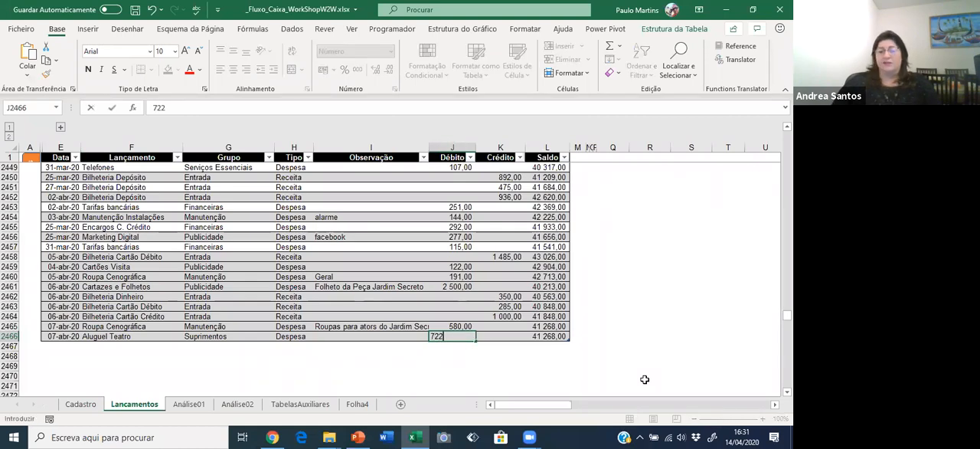
pyautogui.press('Return')
pyautogui.press('Up')
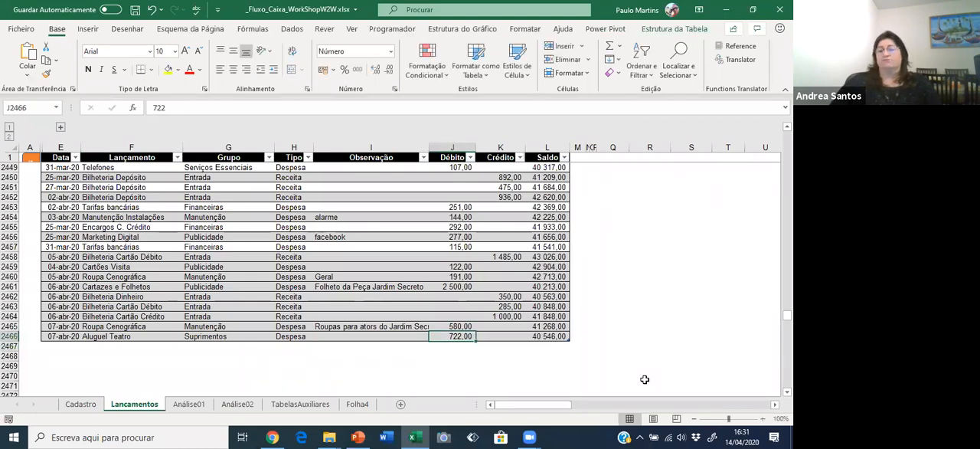
# Compare the latest Saldo values in Lancamentos with the April 2020 Saldo Acumulado in Análise01.
pyautogui.click(548, 336)
pyautogui.click(548, 258)
pyautogui.click(551, 306)
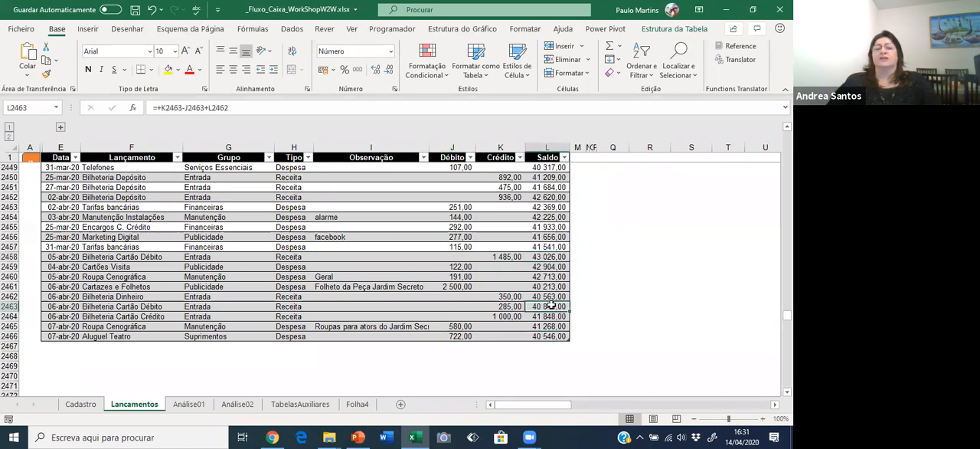
pyautogui.click(191, 407)
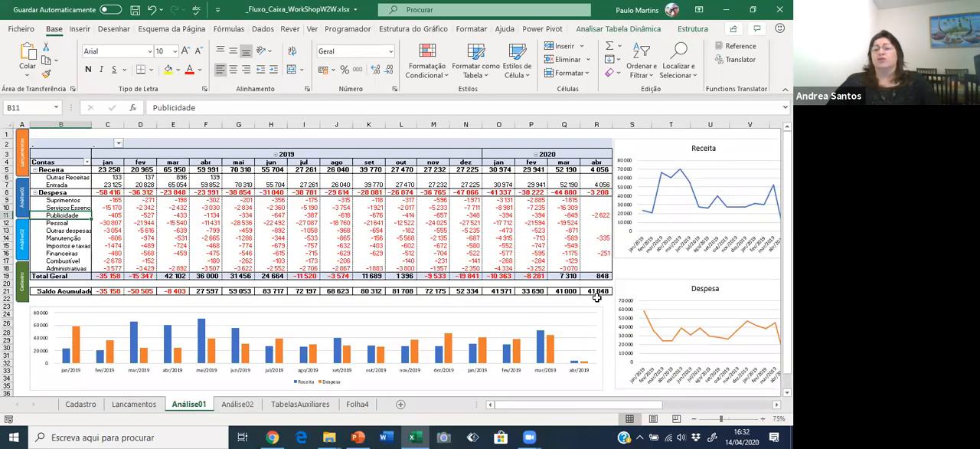
pyautogui.click(146, 405)
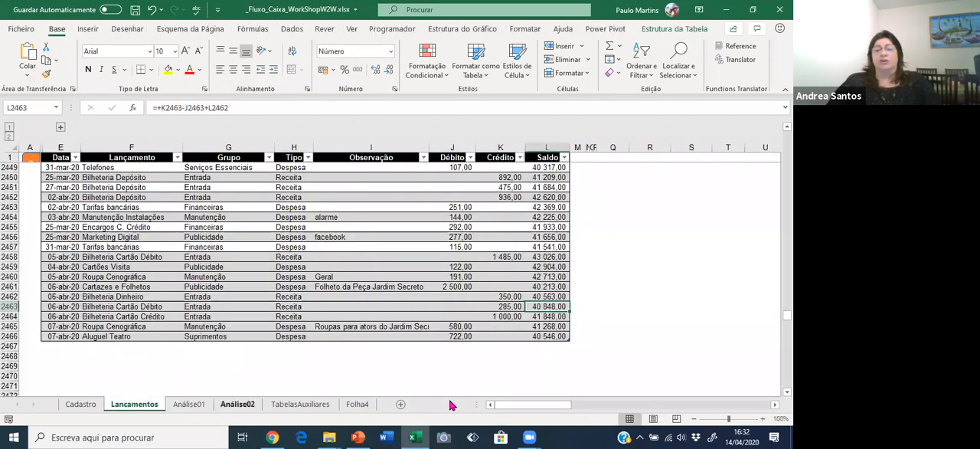
pyautogui.moveTo(544, 316); pyautogui.dragTo(59, 320)
# Refresh the pivot table in Análise01 and check the Saldo Acumulado for April 2020.
pyautogui.click(188, 405)
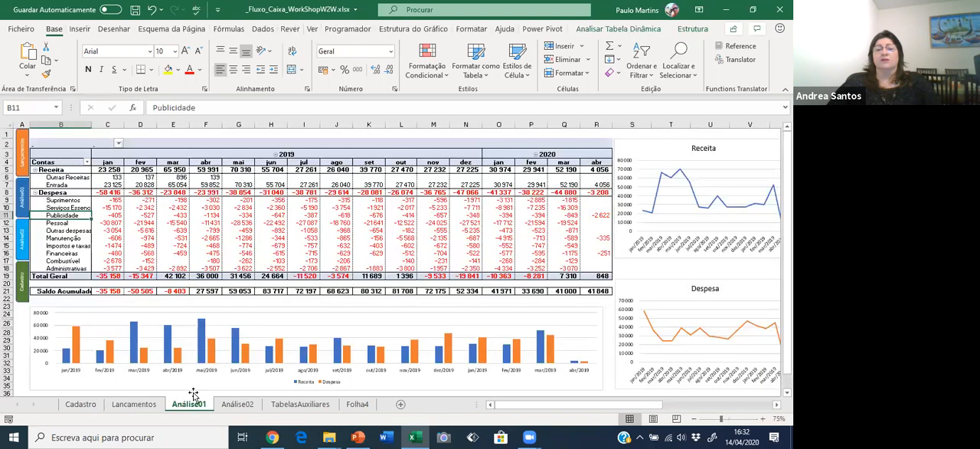
pyautogui.rightClick(350, 238)
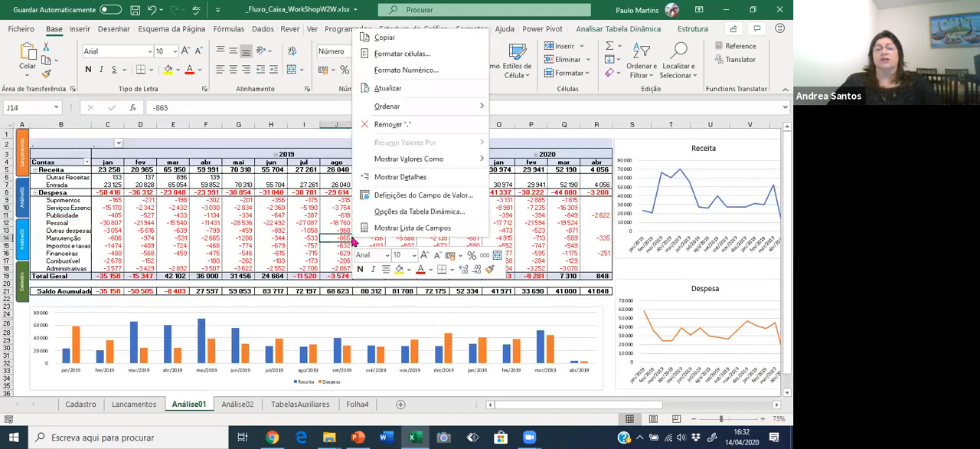
pyautogui.click(400, 88)
pyautogui.click(597, 290)
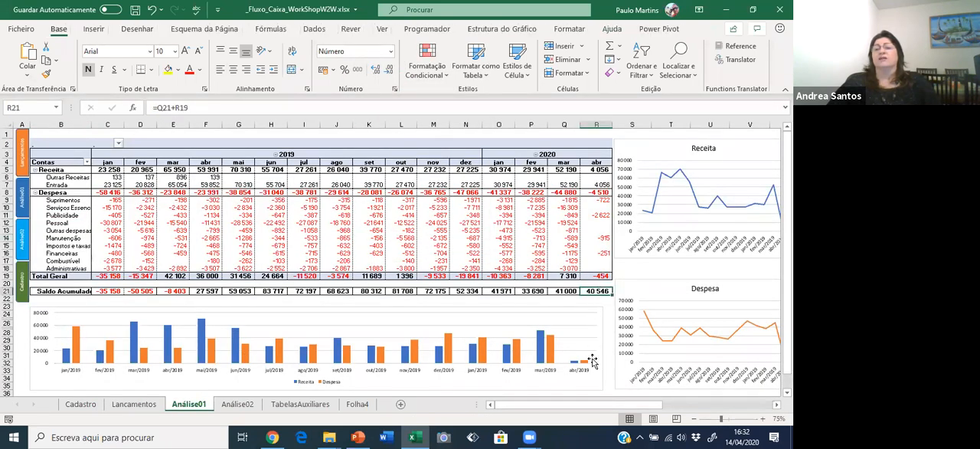
# Compare the final Saldo in Lancamentos with the refreshed Análise01 figures, inspect its 2020 expense values, and return to Lancamentos.
pyautogui.click(136, 405)
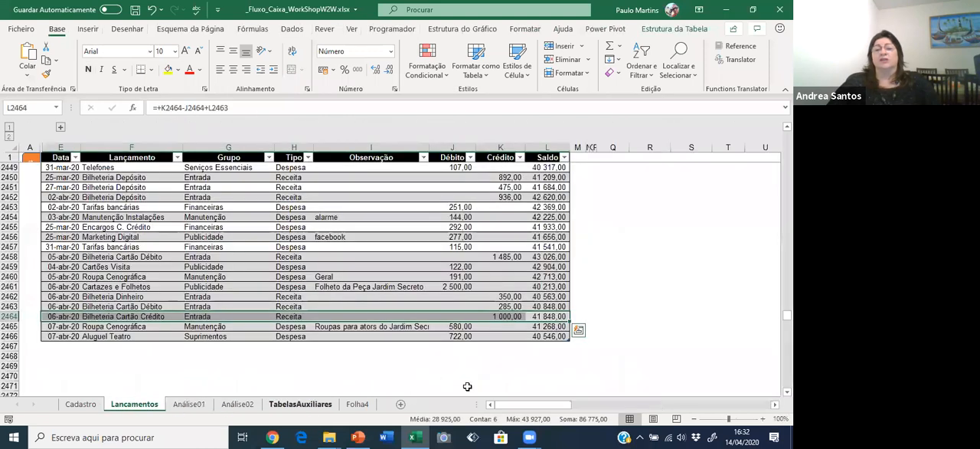
pyautogui.click(189, 404)
pyautogui.click(510, 253)
pyautogui.click(570, 251)
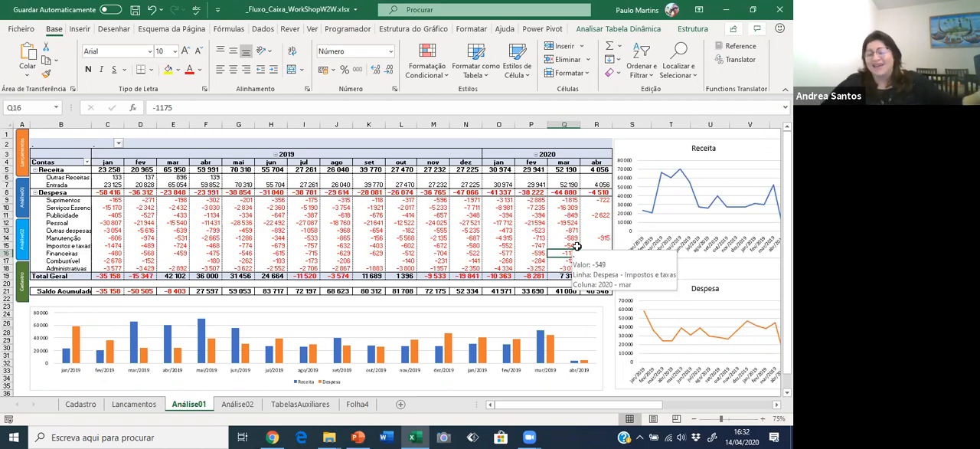
pyautogui.click(131, 404)
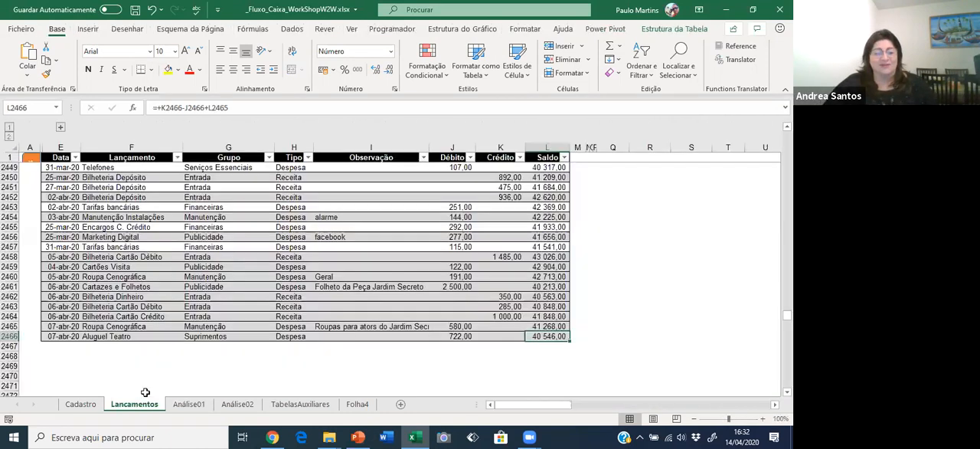
# Go to the start of the Lancamentos table and look over the available table format styles without applying one.
pyautogui.hotkey('ctrl', 'Home')
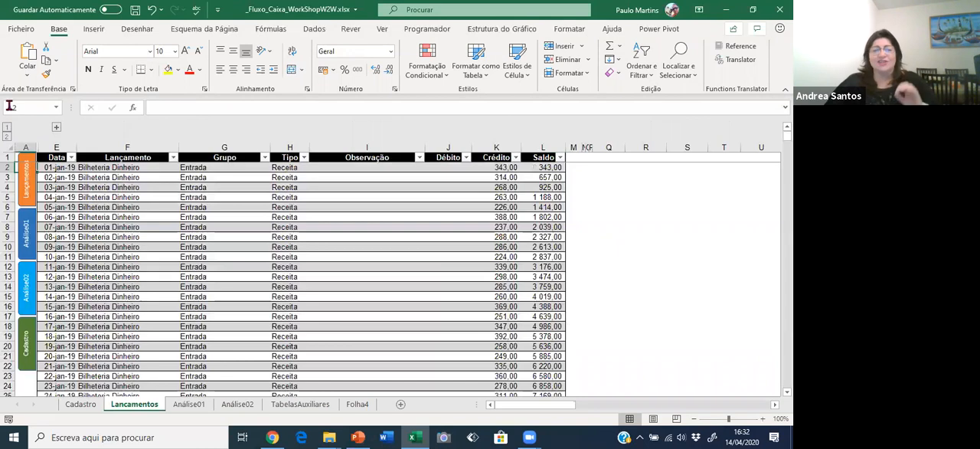
pyautogui.click(109, 177)
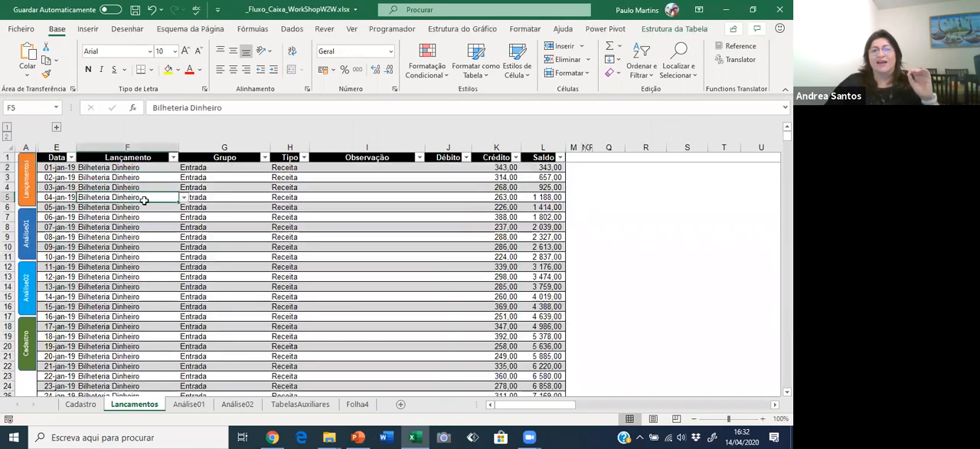
pyautogui.click(230, 217)
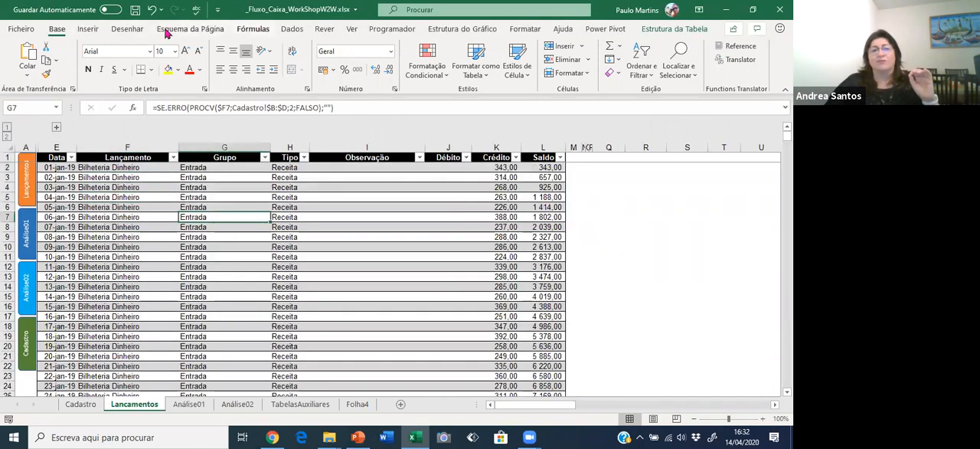
pyautogui.click(493, 73)
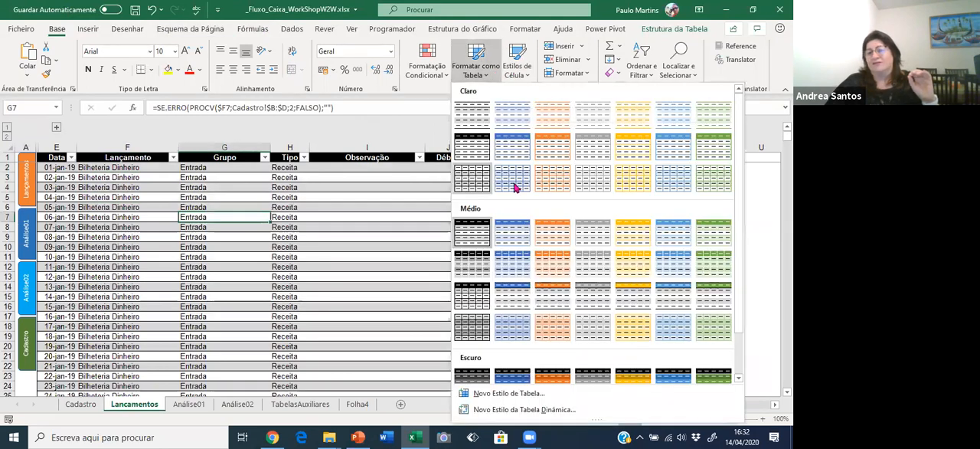
pyautogui.click(437, 106)
# Look at the dropdown list in the first Lançamento cell and the Data Validation tool behind it, leaving both unchanged.
pyautogui.click(140, 167)
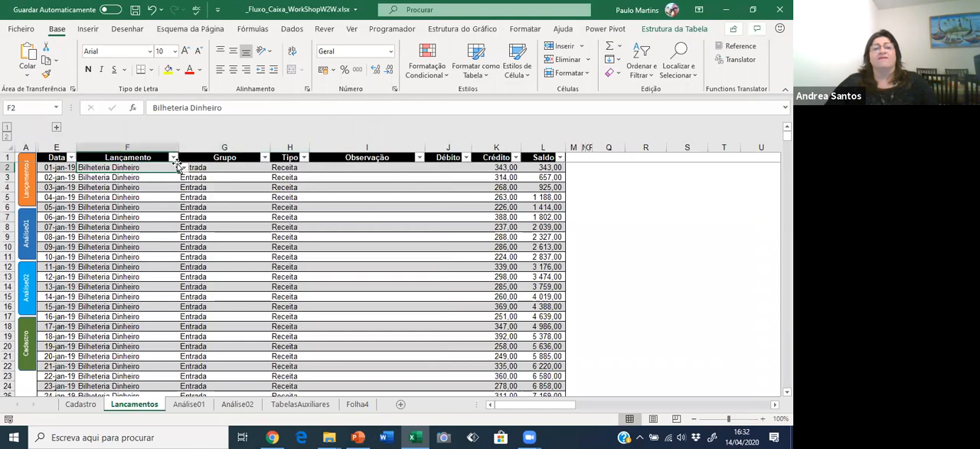
pyautogui.click(184, 167)
pyautogui.click(284, 107)
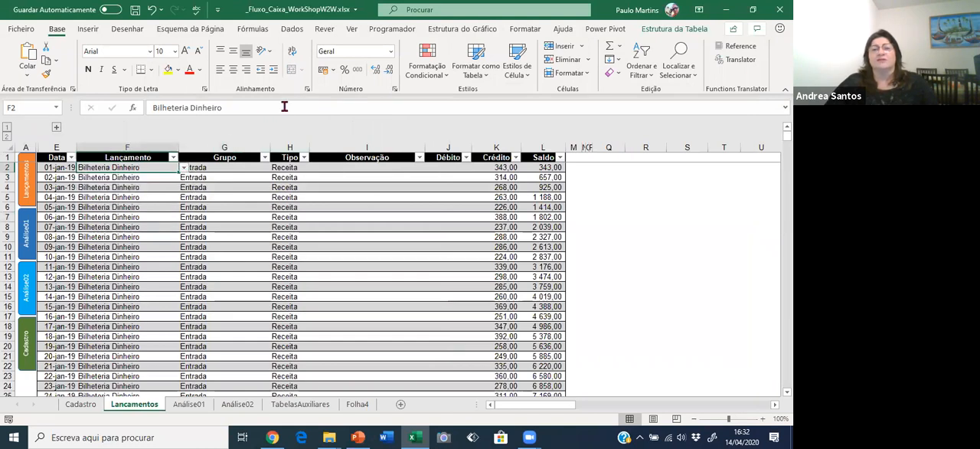
pyautogui.click(288, 31)
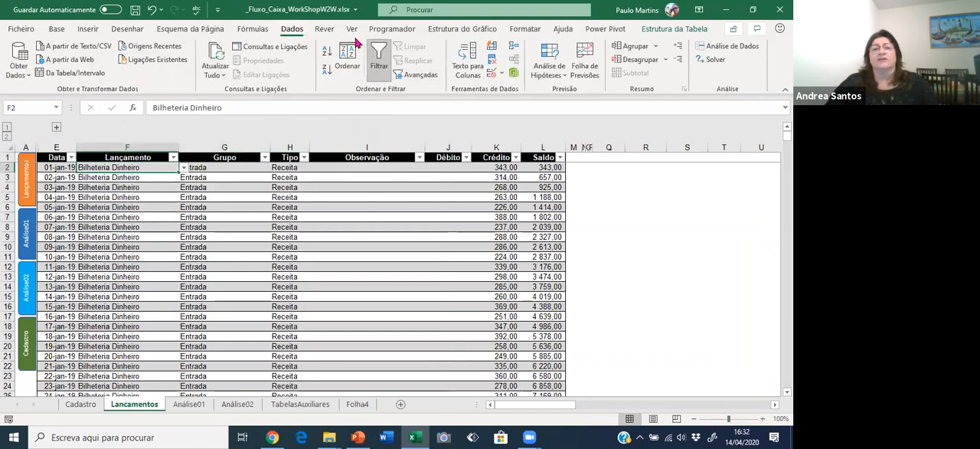
pyautogui.click(491, 75)
pyautogui.press('Escape')
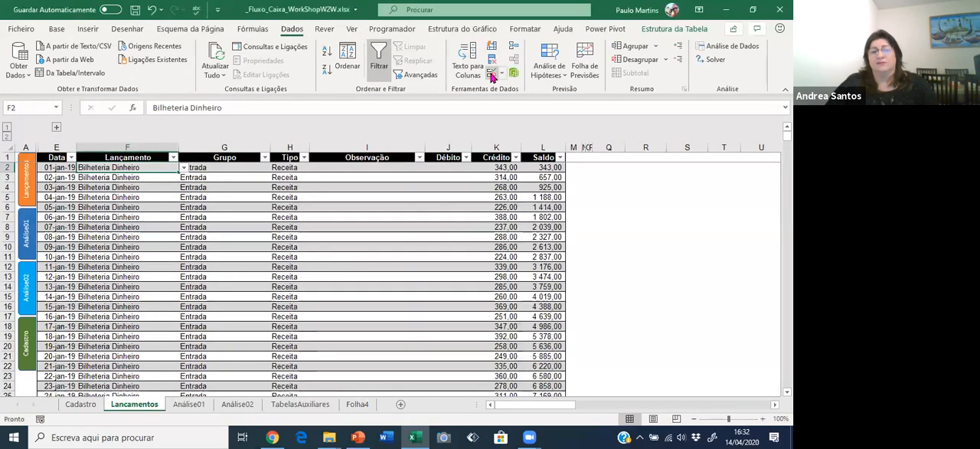
# Inspect the PROCV lookup formula in the Grupo column and the running-balance formula in the Saldo column of Lancamentos.
pyautogui.click(211, 189)
pyautogui.doubleClick(193, 108)
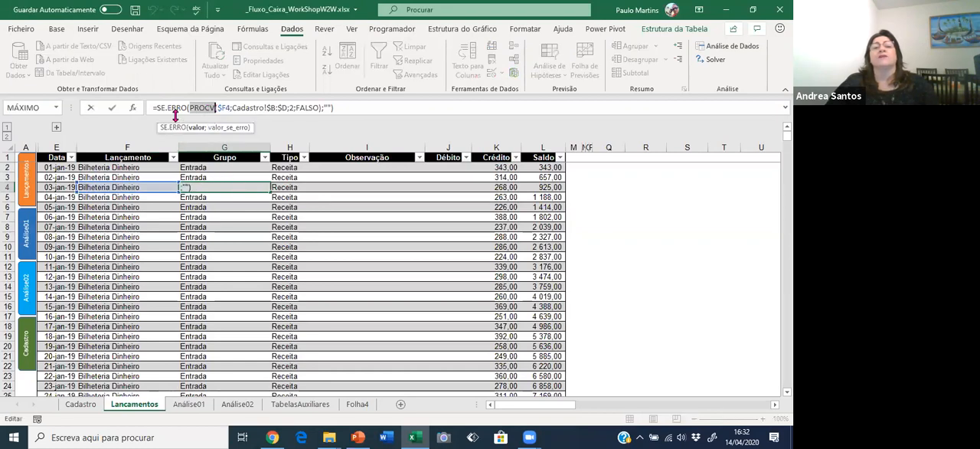
pyautogui.press('Escape')
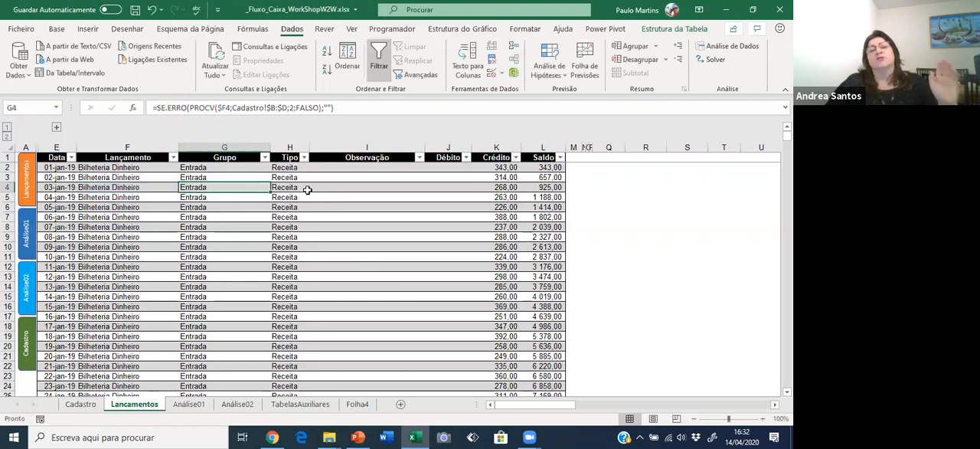
pyautogui.click(321, 204)
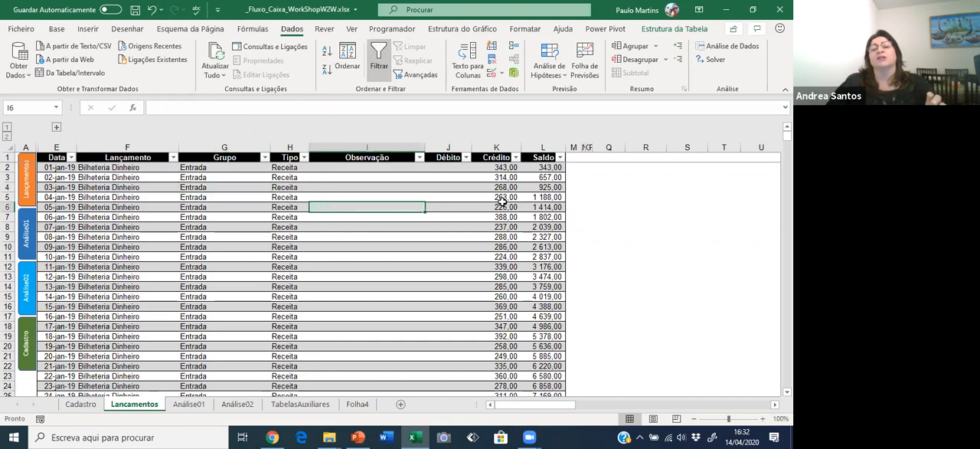
pyautogui.moveTo(543, 187); pyautogui.dragTo(542, 197)
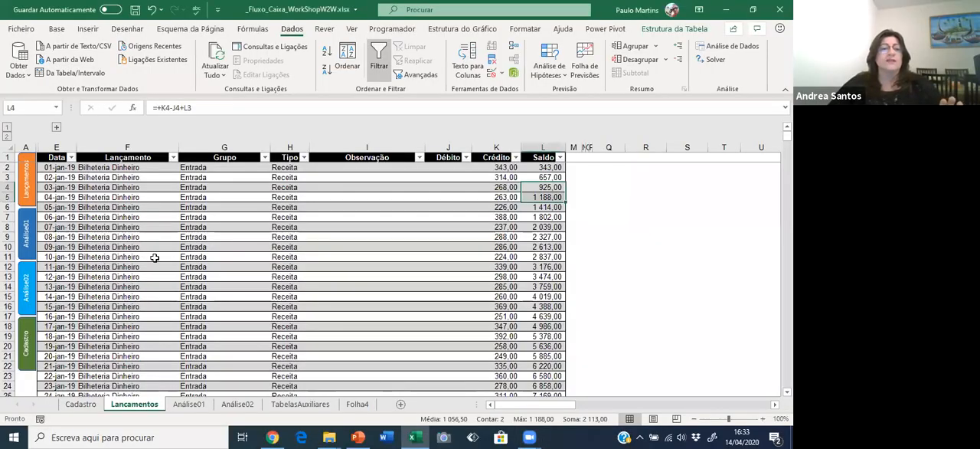
pyautogui.click(216, 266)
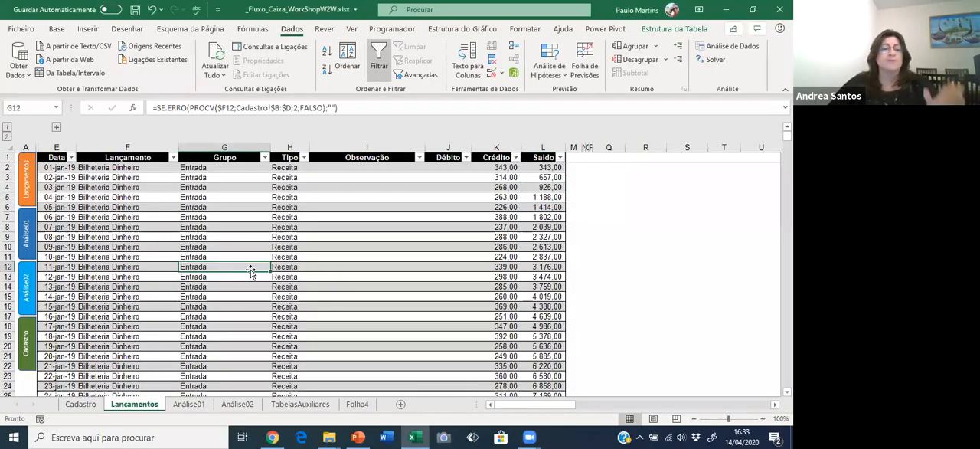
# Examine the Serviços Essenciais expenses month by month across 2019 and 2020 in Análise01, and return to Lancamentos.
pyautogui.click(29, 239)
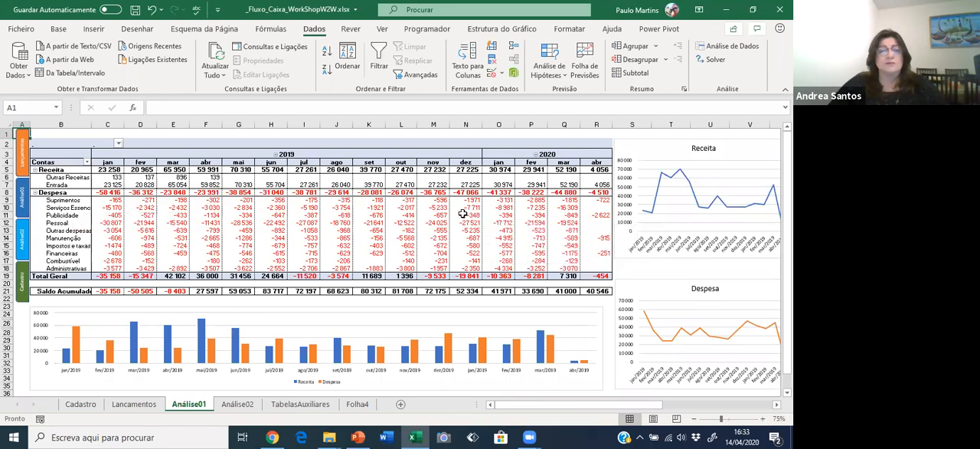
pyautogui.click(83, 209)
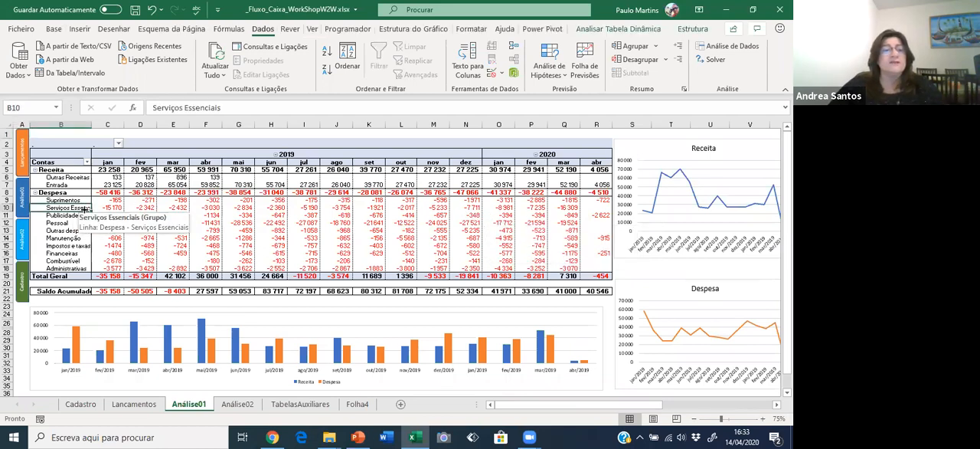
pyautogui.press('Right')
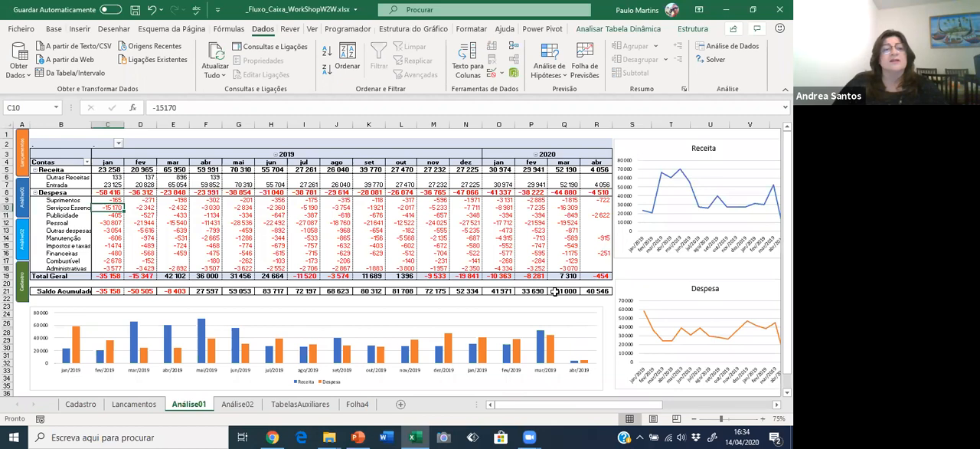
pyautogui.press('Right')
pyautogui.press('Right')
pyautogui.press('Right')
pyautogui.press('Right')
pyautogui.press('Right')
pyautogui.press('Right')
pyautogui.press('Right')
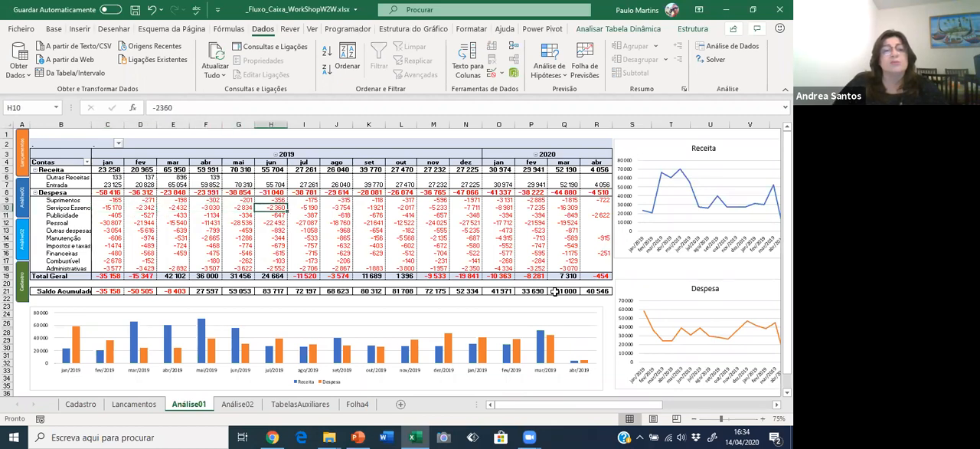
pyautogui.press('Left')
pyautogui.press('Right')
pyautogui.press('Right')
pyautogui.press('Right')
pyautogui.press('Right')
pyautogui.press('Right')
pyautogui.press('Right')
pyautogui.press('Right')
pyautogui.press('Right')
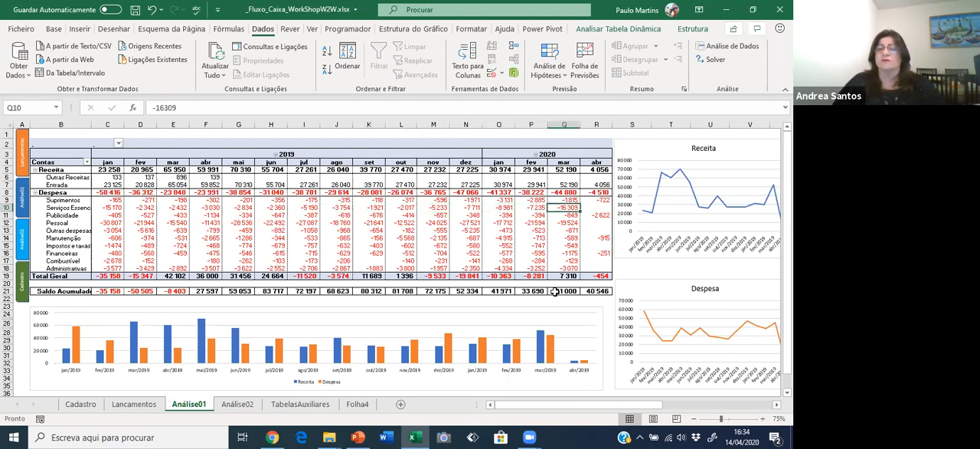
pyautogui.press('Left')
pyautogui.press('Left')
pyautogui.press('Left')
pyautogui.press('Left')
pyautogui.press('Left')
pyautogui.press('Left')
pyautogui.press('Left')
pyautogui.press('Left')
pyautogui.press('Left')
pyautogui.press('Left')
pyautogui.press('Left')
pyautogui.press('Left')
pyautogui.press('Left')
pyautogui.press('Left')
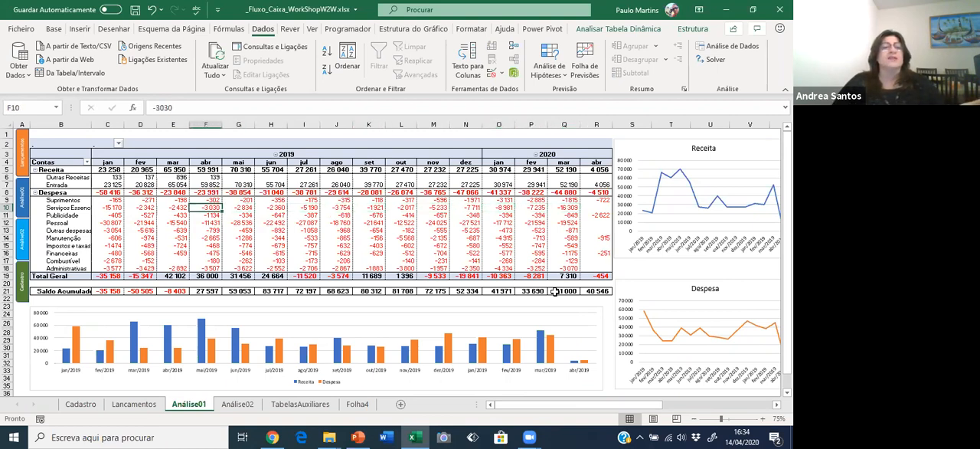
pyautogui.press('Left')
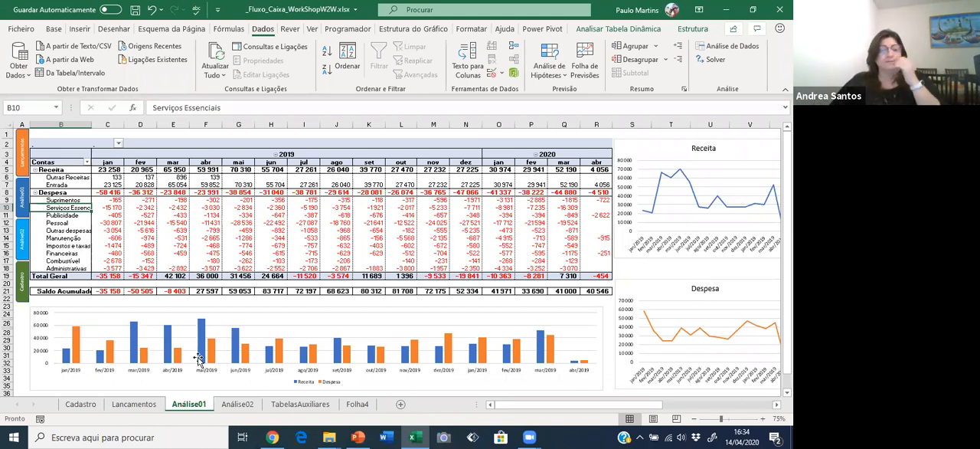
pyautogui.click(127, 407)
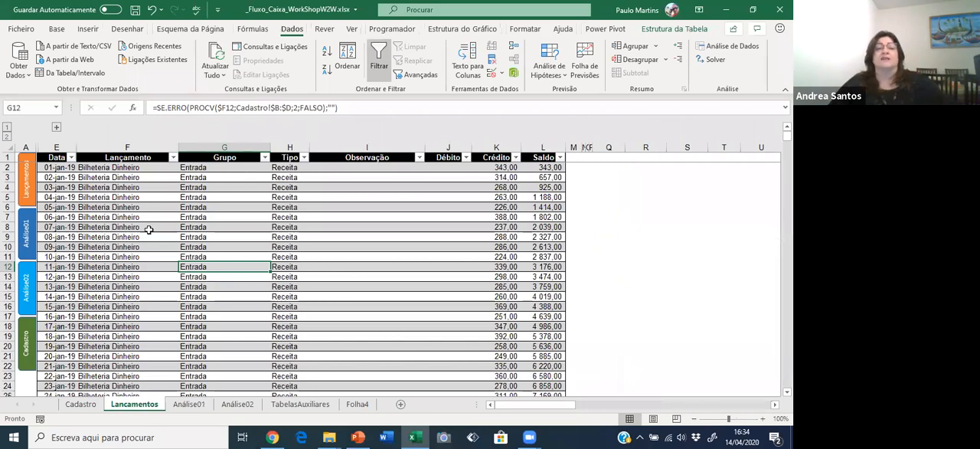
pyautogui.click(152, 205)
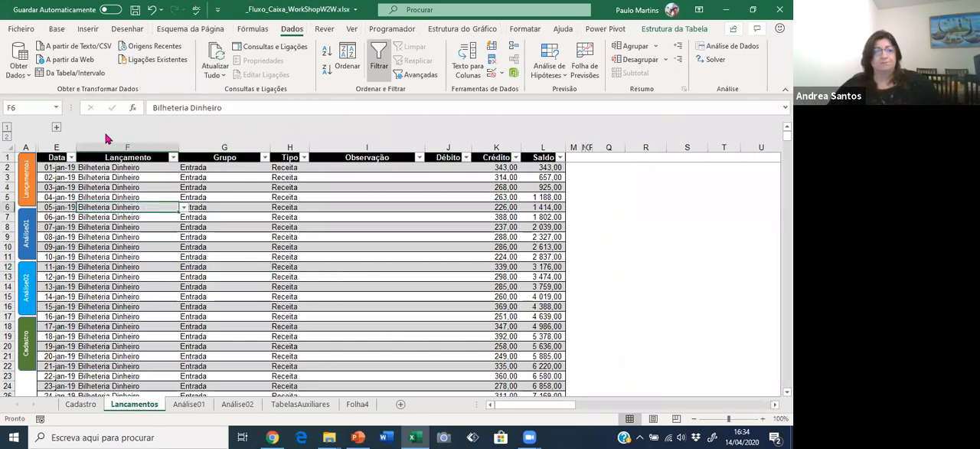
pyautogui.click(87, 34)
pyautogui.click(20, 55)
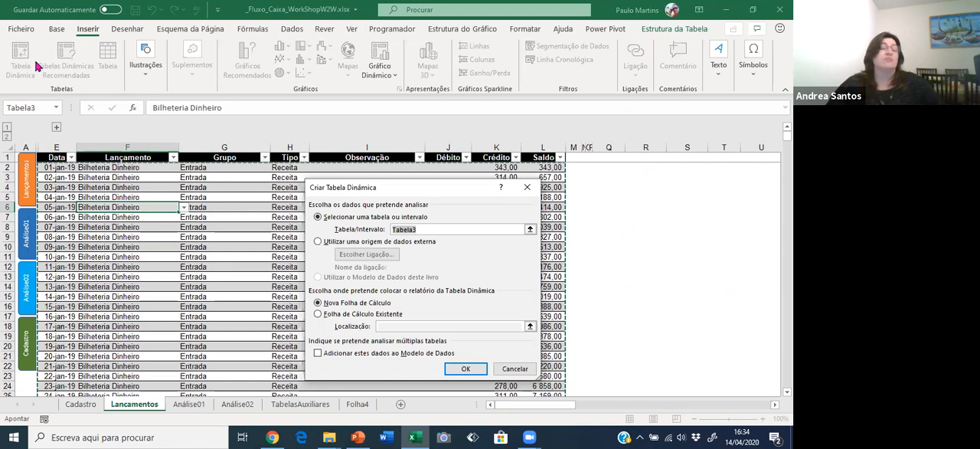
pyautogui.click(514, 368)
pyautogui.click(283, 217)
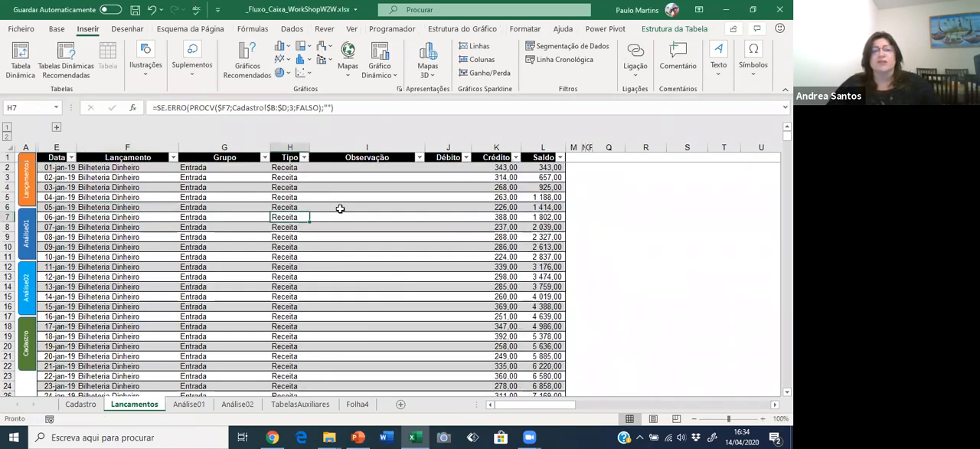
# Create a pivot table from the Lancamentos table, Tabela3, on a new worksheet.
pyautogui.click(340, 208)
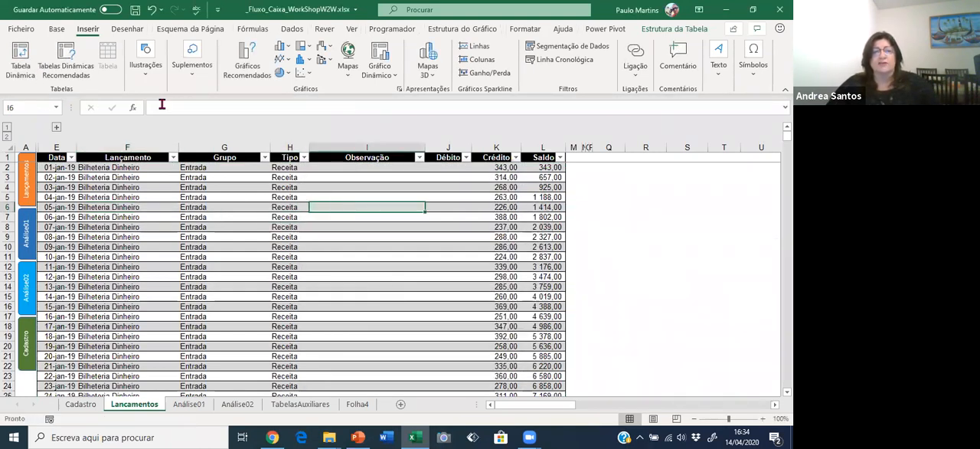
pyautogui.click(20, 54)
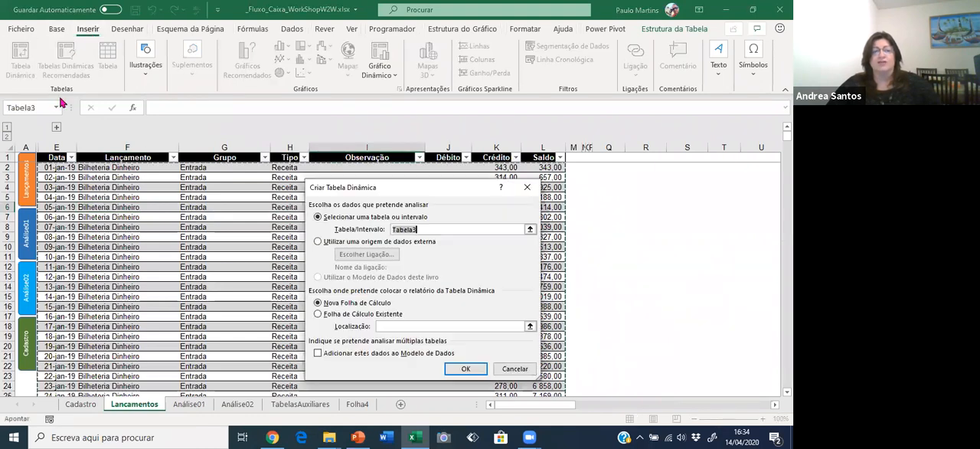
pyautogui.click(467, 370)
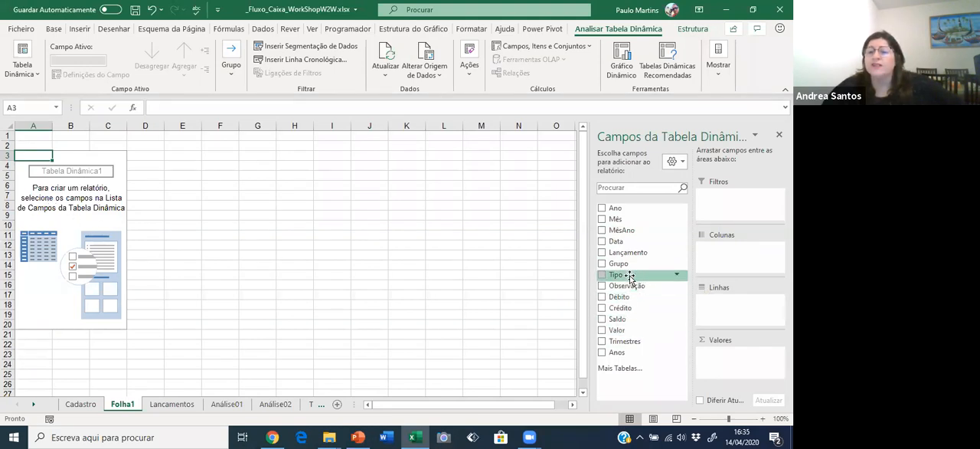
# Add Grupo to the pivot table rows with Lançamento nested beneath it, and check the entries listed in each group.
pyautogui.moveTo(616, 266); pyautogui.dragTo(704, 307)
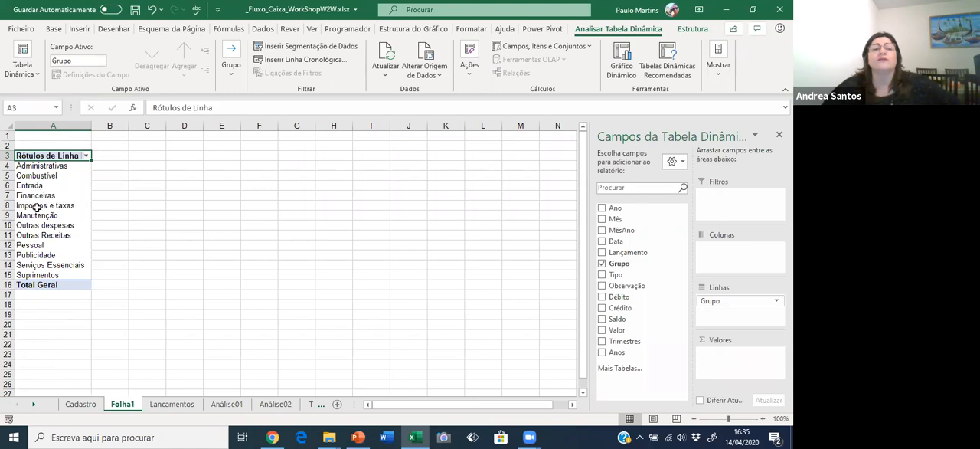
pyautogui.moveTo(618, 252); pyautogui.dragTo(710, 314)
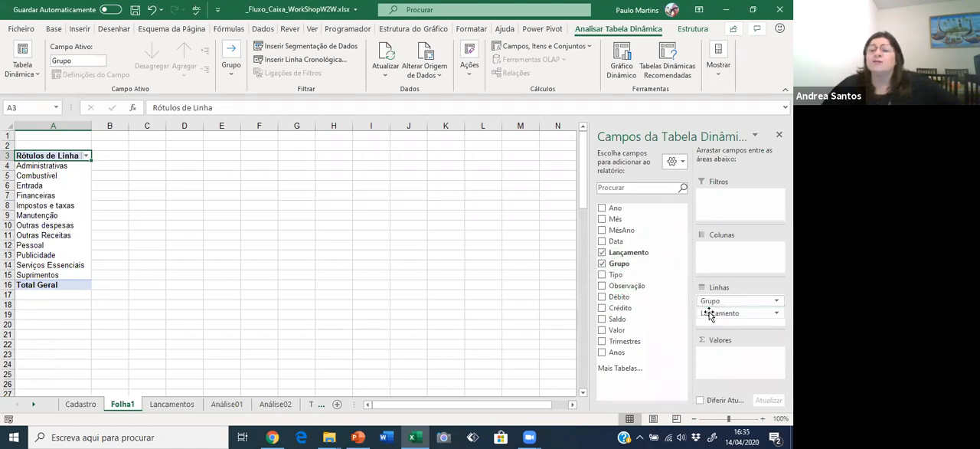
pyautogui.click(55, 176)
pyautogui.click(58, 187)
pyautogui.click(61, 197)
pyautogui.click(65, 215)
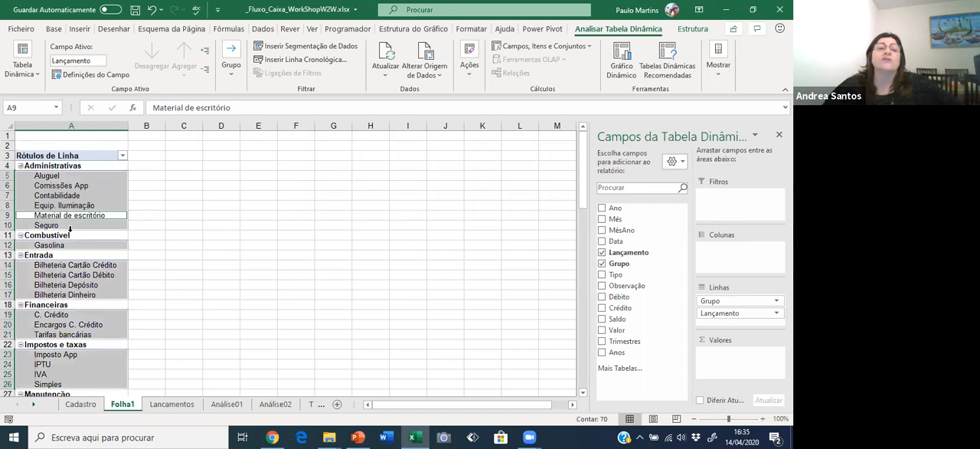
pyautogui.click(70, 231)
pyautogui.click(67, 264)
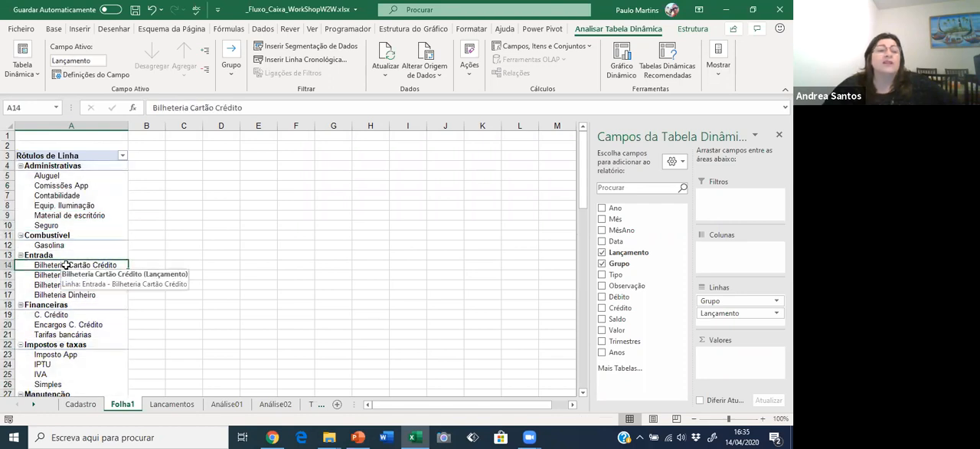
pyautogui.click(74, 320)
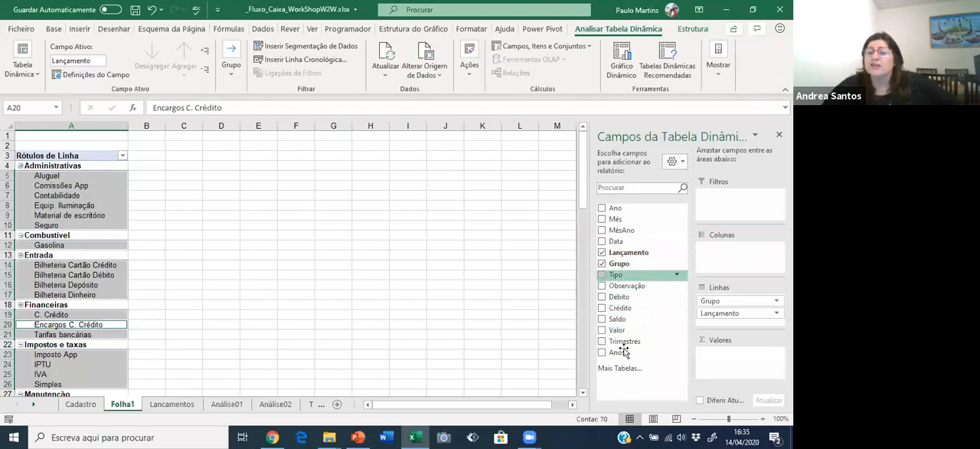
# Place Anos in the pivot table columns and Valor in the values area, summed by year.
pyautogui.moveTo(624, 352); pyautogui.dragTo(740, 250)
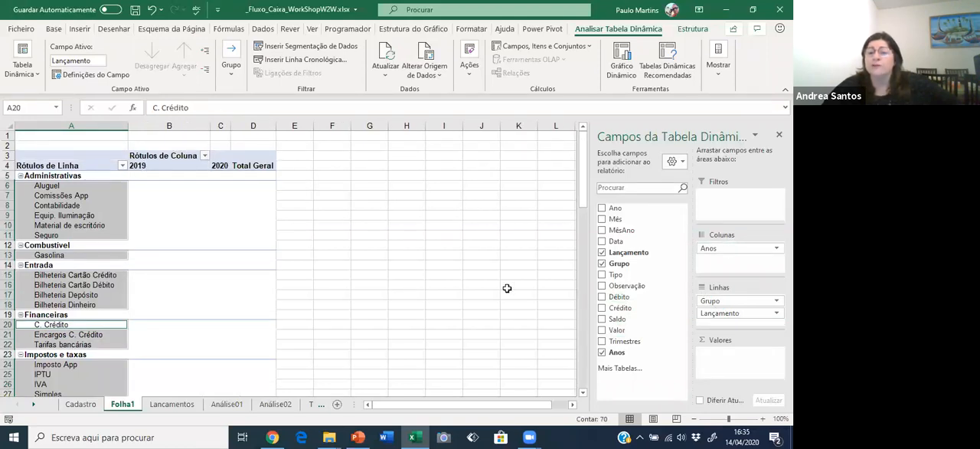
pyautogui.moveTo(619, 332); pyautogui.dragTo(715, 357)
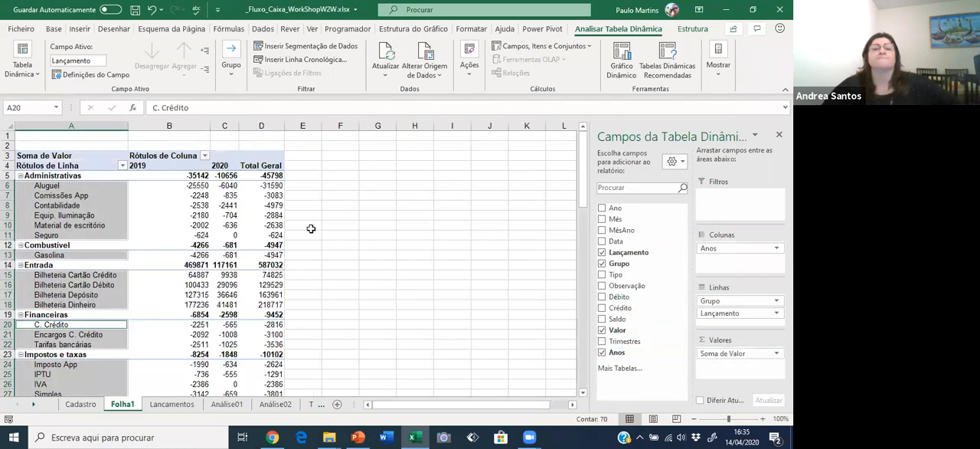
# Format the pivot table values as Número with two decimal places, a thousands separator and red negative numbers with a minus sign.
pyautogui.rightClick(190, 206)
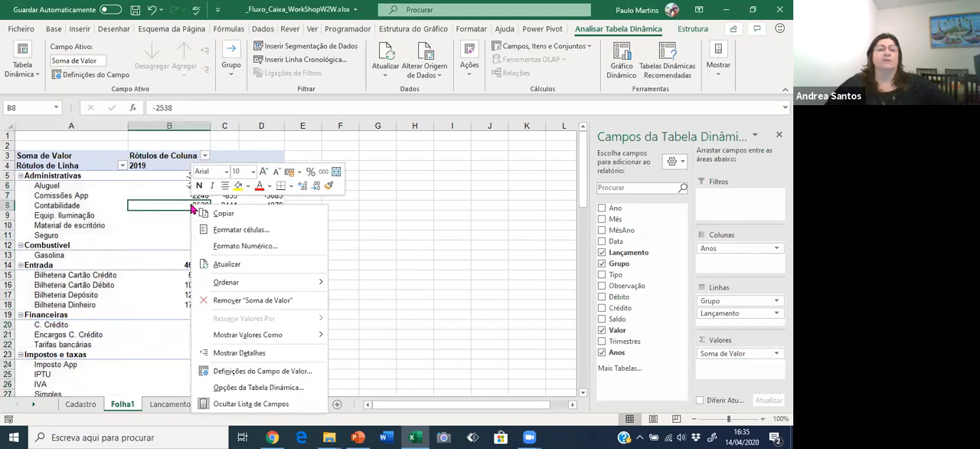
pyautogui.click(235, 245)
pyautogui.click(108, 157)
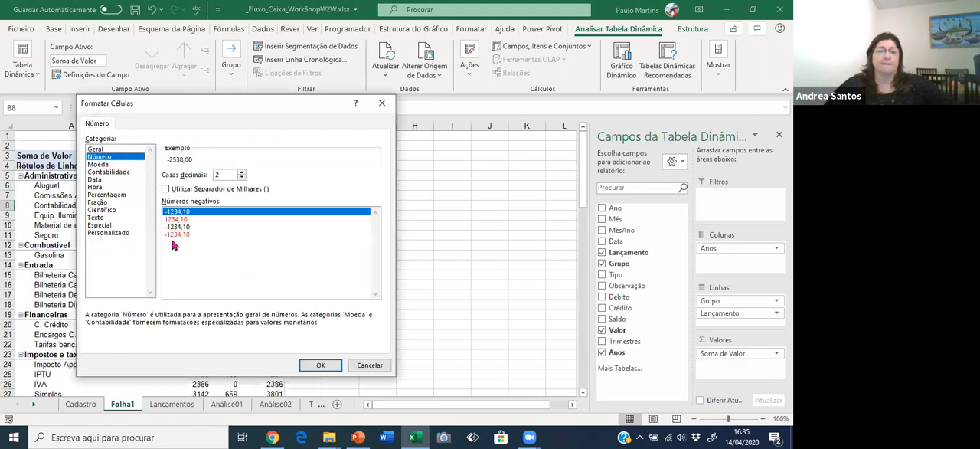
pyautogui.click(175, 234)
pyautogui.click(179, 190)
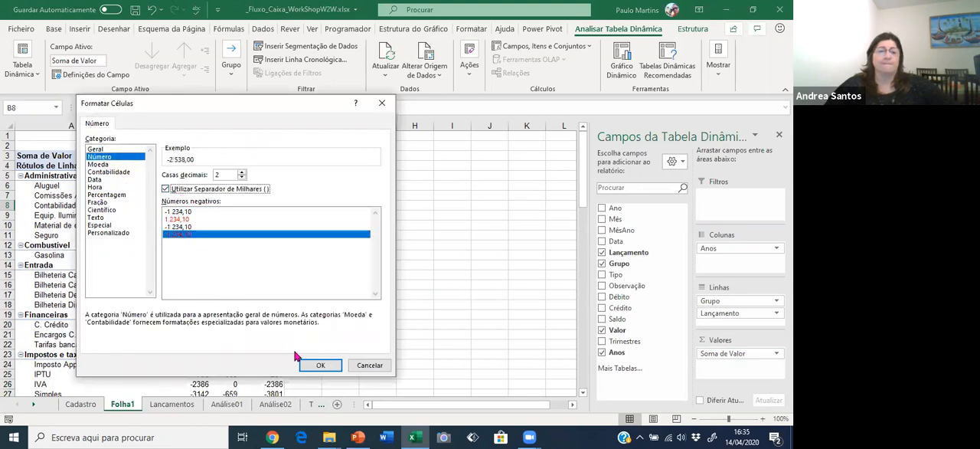
pyautogui.click(314, 364)
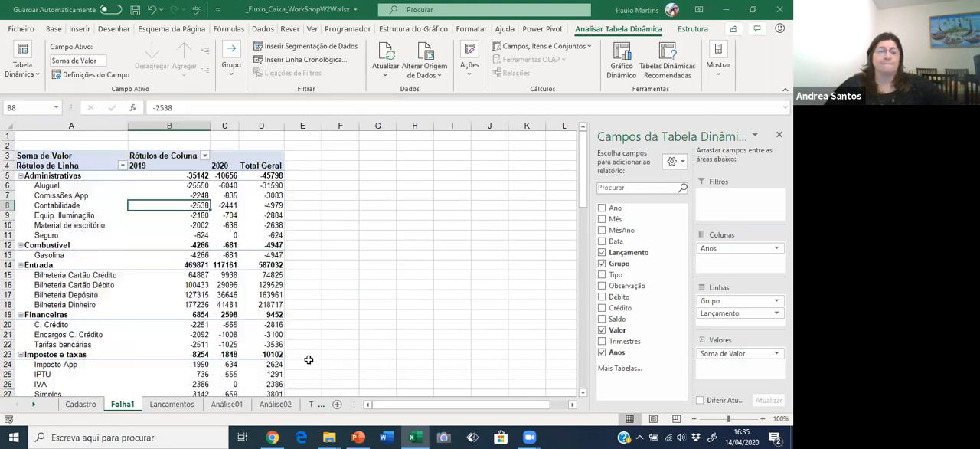
pyautogui.click(220, 233)
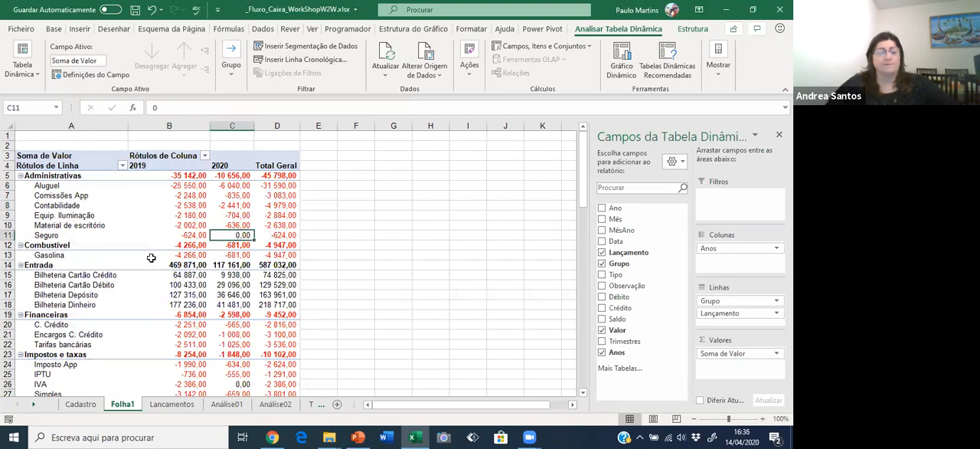
# Look over the pivot table and the Análise01 sheet, and rename the worksheet Folha1 as Tab.
pyautogui.scroll(-1, 190, 297)
pyautogui.scroll(-1, 189, 301)
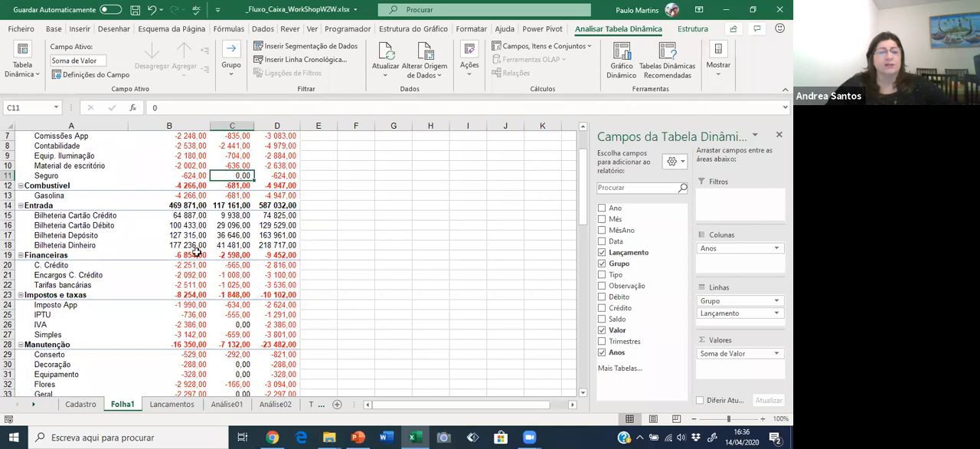
pyautogui.click(171, 404)
pyautogui.click(226, 404)
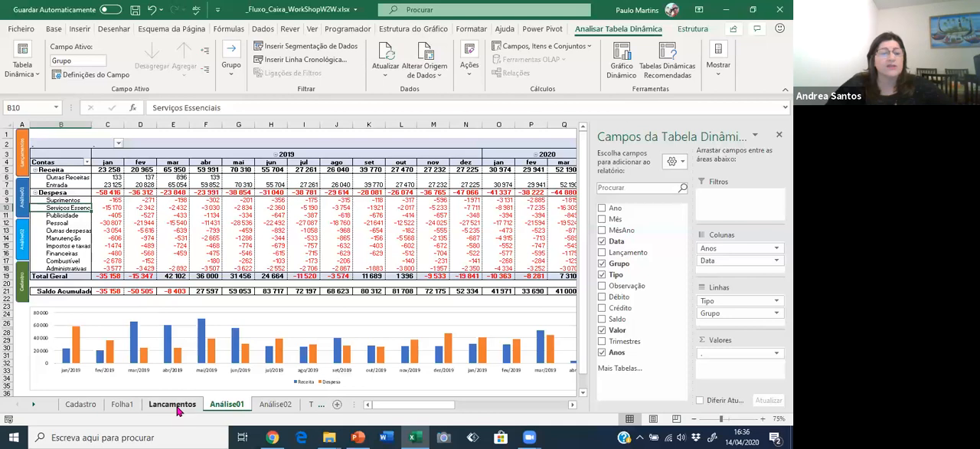
pyautogui.click(125, 405)
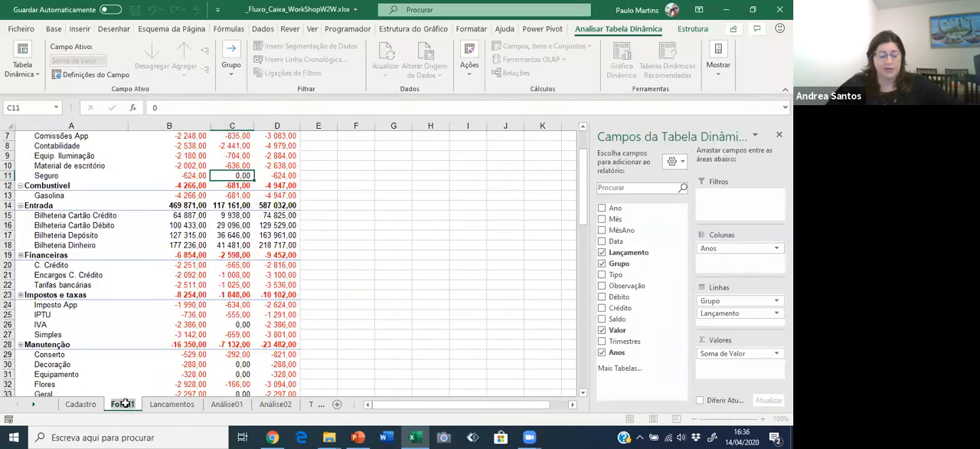
pyautogui.write('Teb')
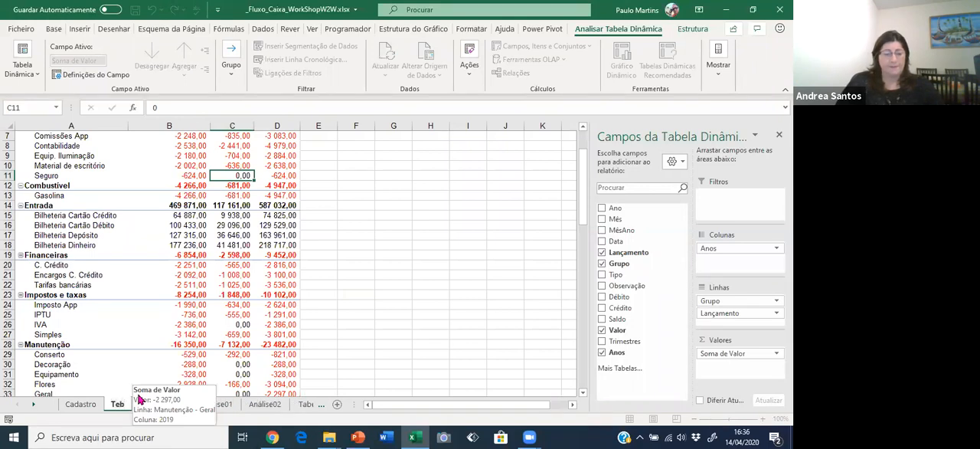
pyautogui.press('Return')
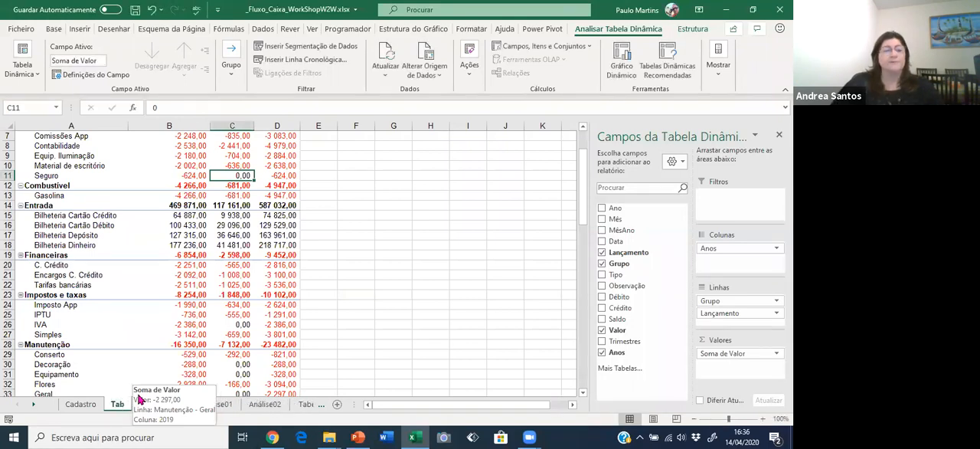
# Examine the pivot table groups down to Serviços Essenciais, checking entries such as Material Aulas Teatro, Água, Figurino and Luz.
pyautogui.scroll(-2, 343, 236)
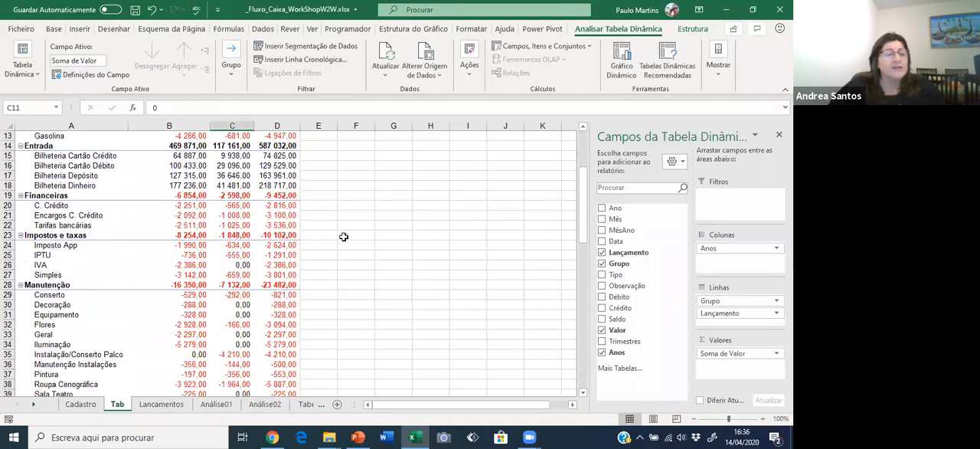
pyautogui.scroll(-9, 344, 237)
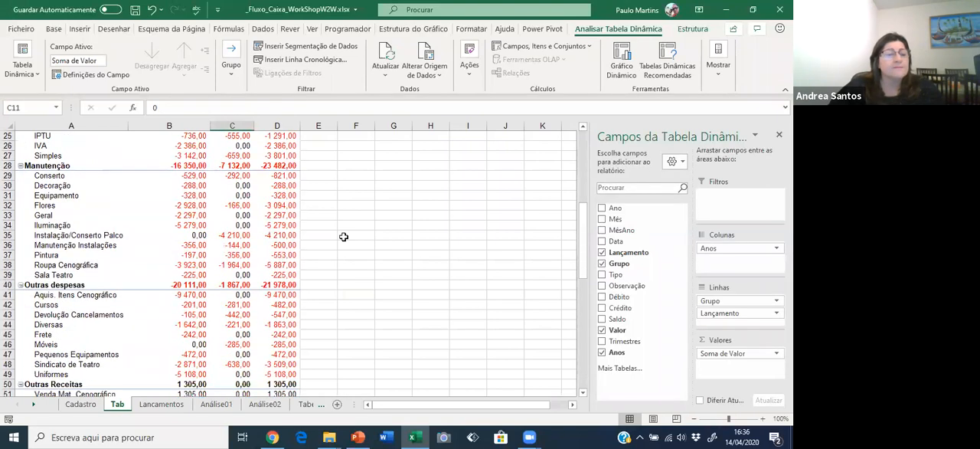
pyautogui.scroll(-3, 343, 237)
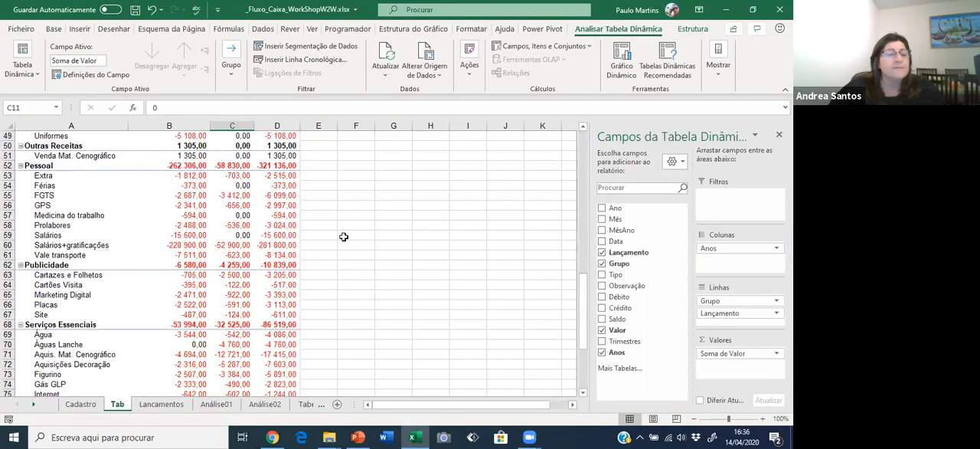
pyautogui.scroll(-2, 343, 237)
pyautogui.click(66, 305)
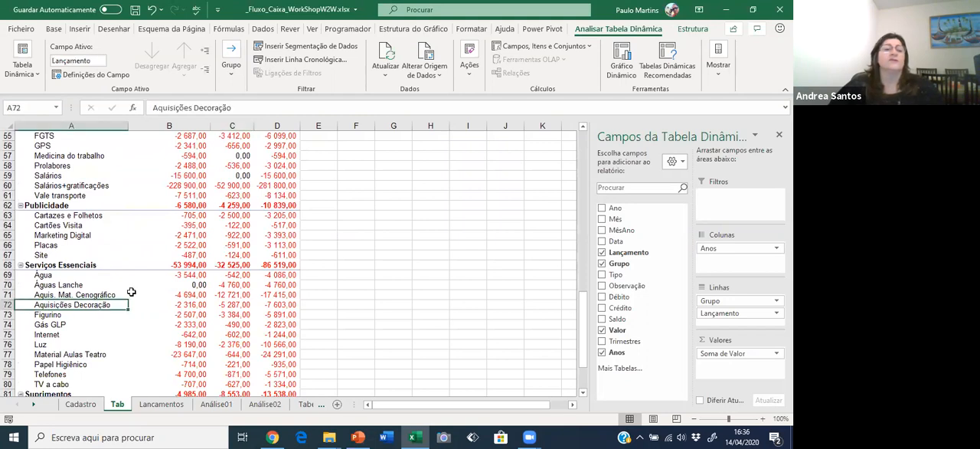
pyautogui.scroll(-2, 133, 292)
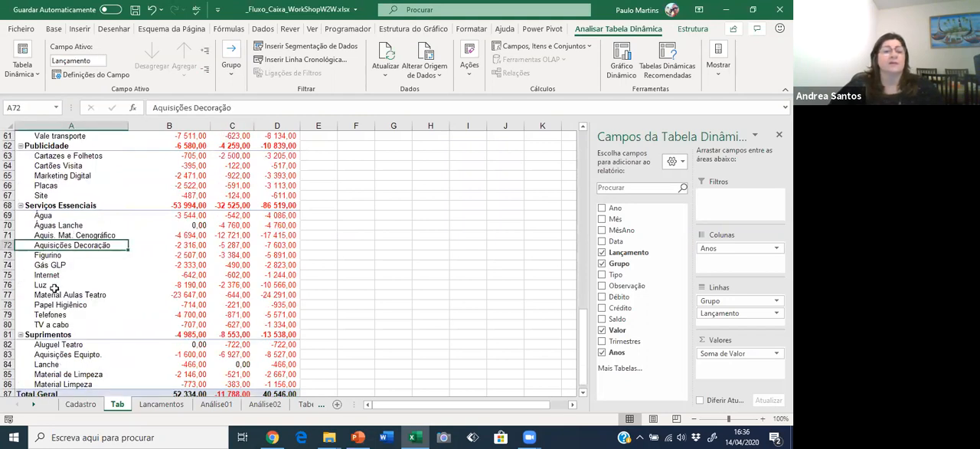
pyautogui.moveTo(47, 298); pyautogui.dragTo(298, 295)
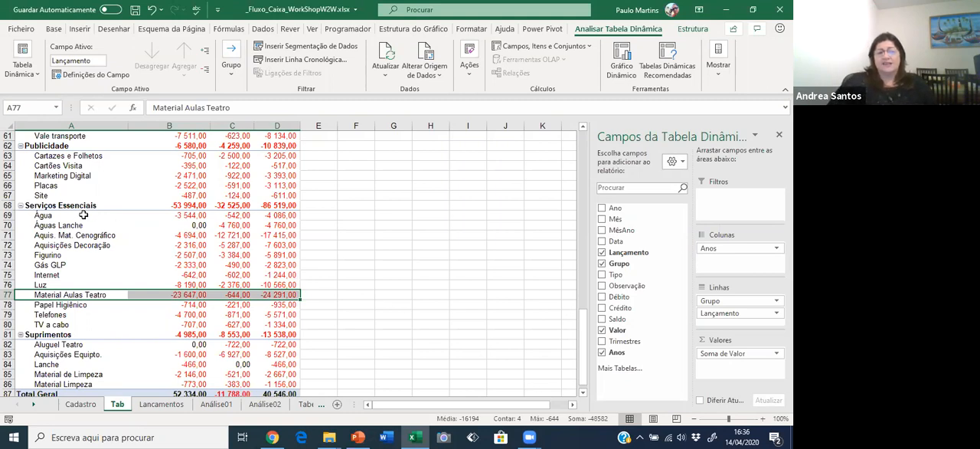
pyautogui.click(60, 215)
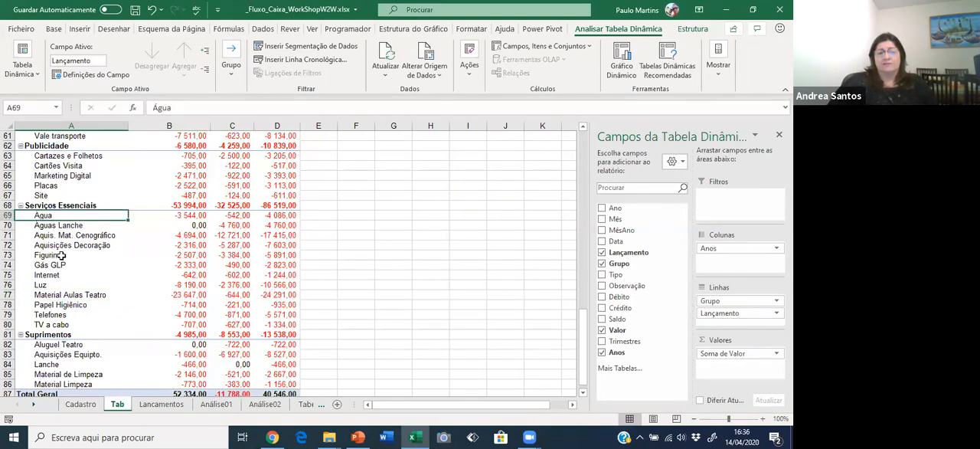
pyautogui.click(62, 259)
pyautogui.click(61, 264)
pyautogui.click(61, 277)
pyautogui.click(59, 284)
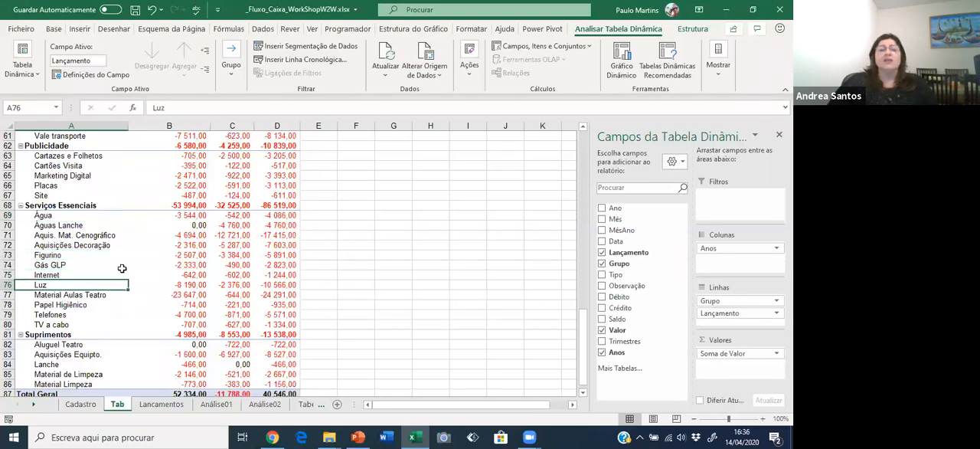
# Highlight the Figurino and Material Aulas Teatro rows under Serviços Essenciais with a yellow fill.
pyautogui.moveTo(39, 255); pyautogui.dragTo(285, 257)
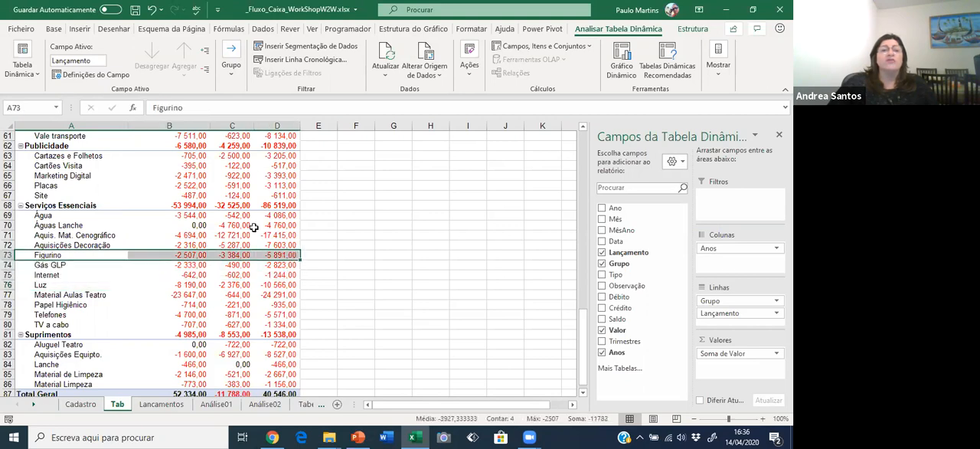
pyautogui.click(55, 30)
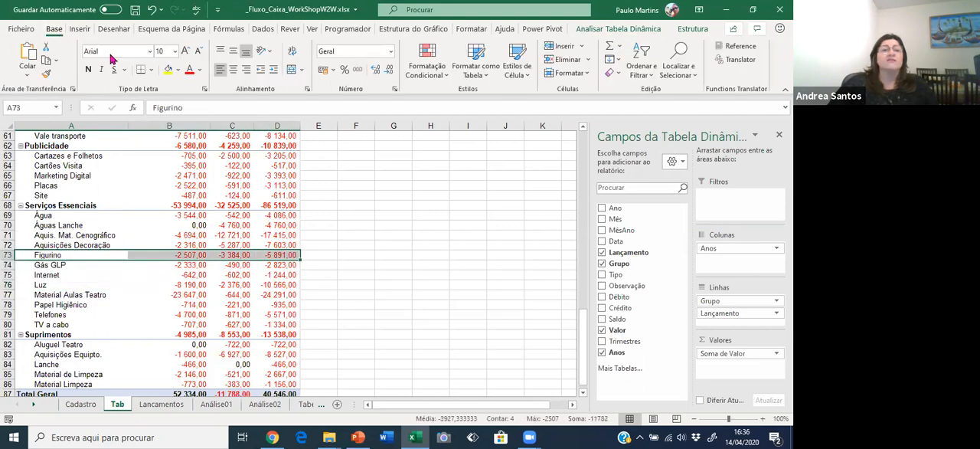
pyautogui.click(168, 69)
pyautogui.moveTo(60, 296); pyautogui.dragTo(259, 301)
pyautogui.press('F4')
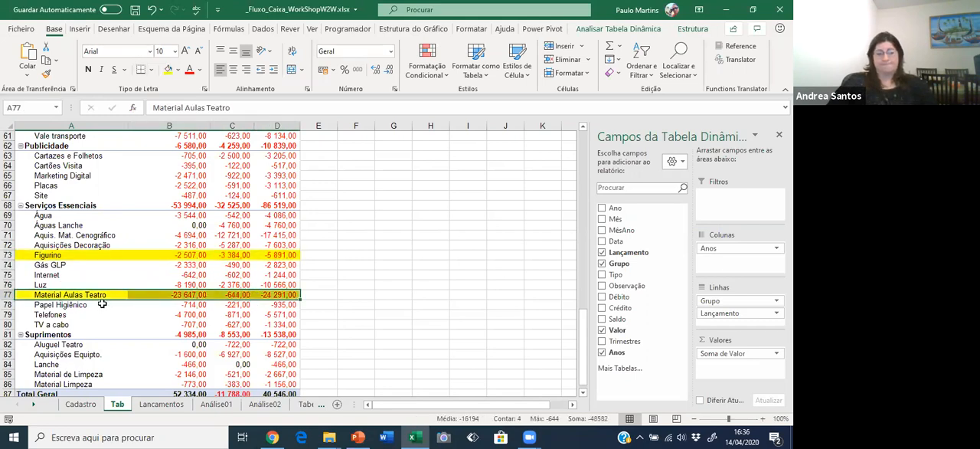
pyautogui.click(69, 316)
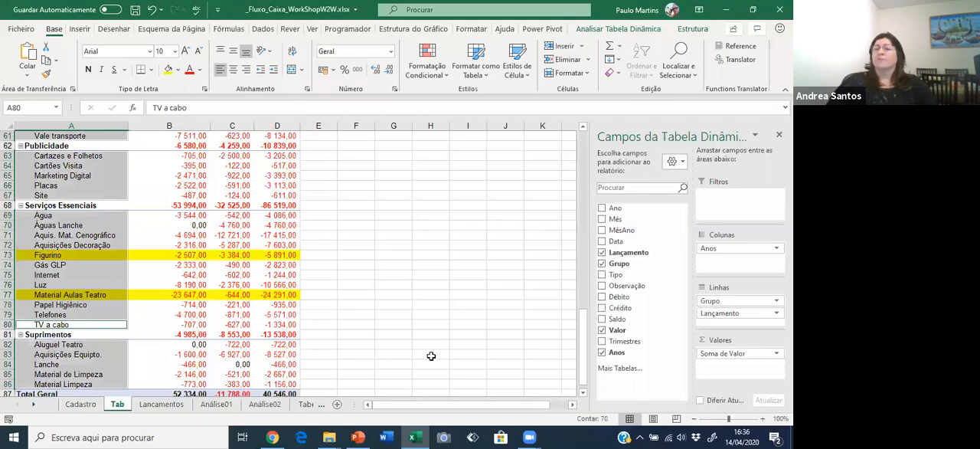
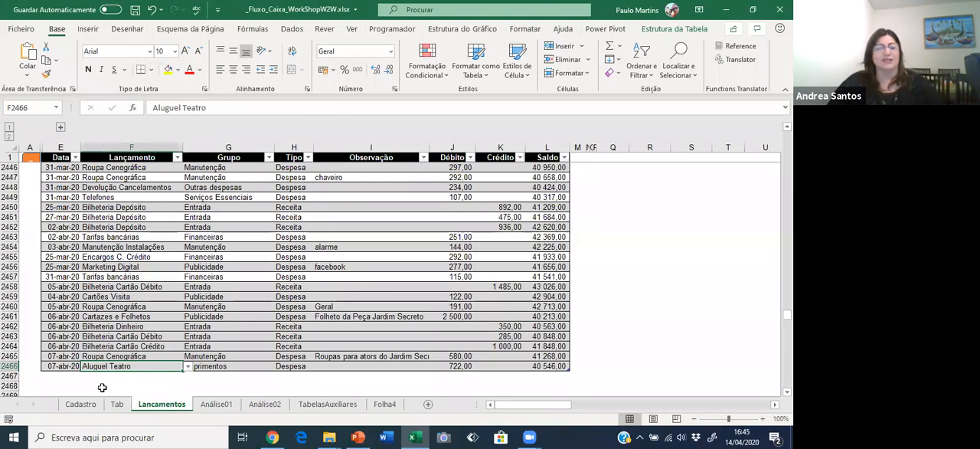
# Examine the Cadastro sheet's registered entries and their Grupo and Tipo classifications, from Bilheteria Cartão Crédito down to Cursos.
pyautogui.click(81, 403)
pyautogui.click(166, 283)
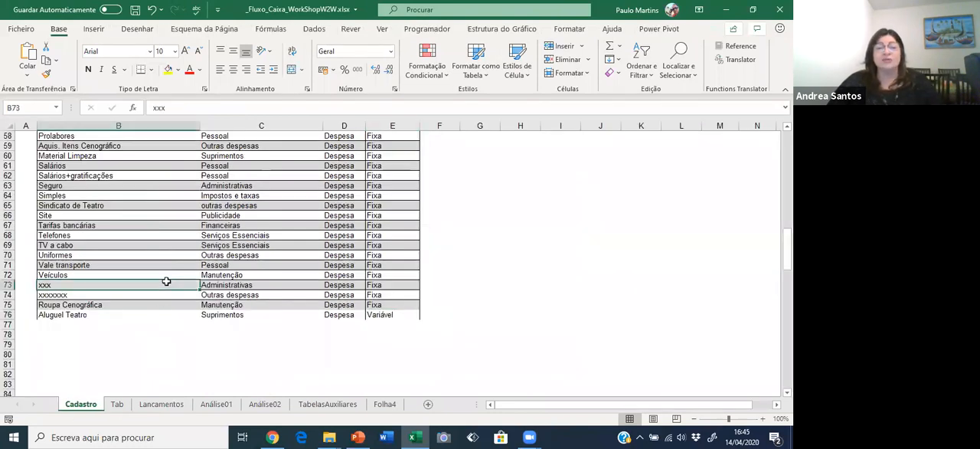
pyautogui.hotkey('ctrl', 'Up')
pyautogui.press('Down')
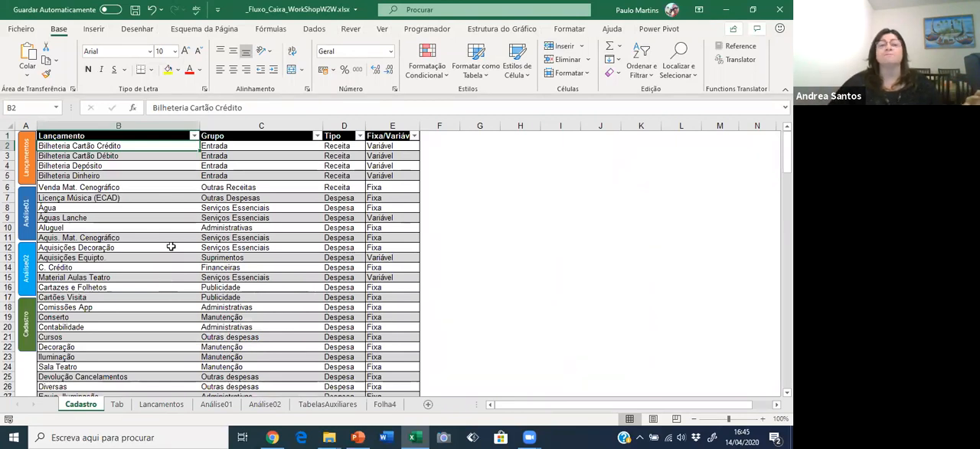
pyautogui.click(229, 145)
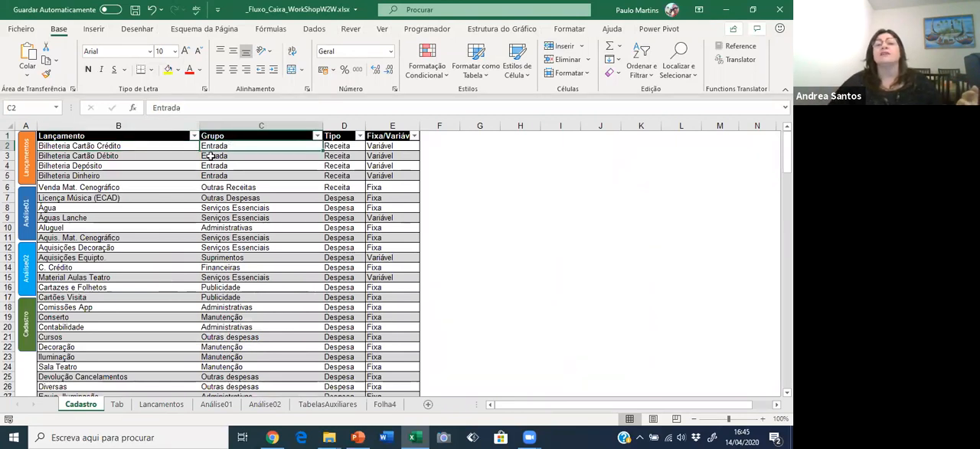
pyautogui.click(248, 197)
pyautogui.click(252, 237)
pyautogui.click(248, 288)
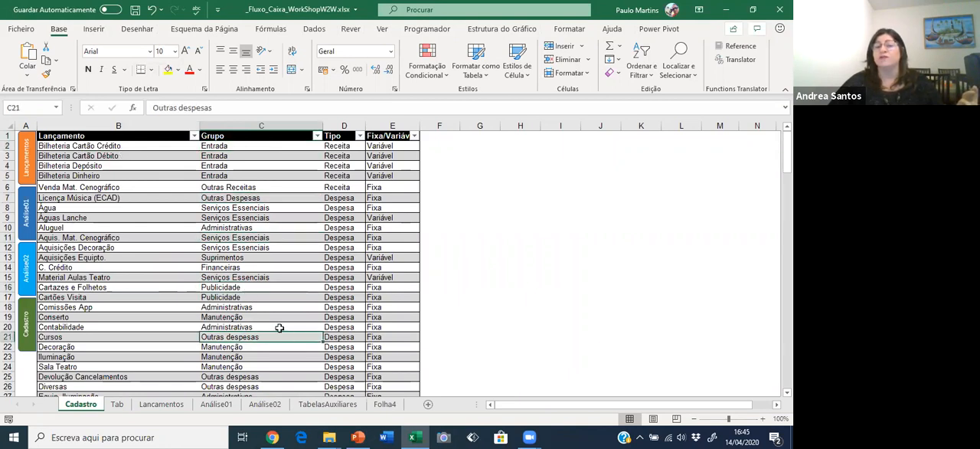
pyautogui.click(330, 268)
pyautogui.click(340, 278)
pyautogui.click(225, 268)
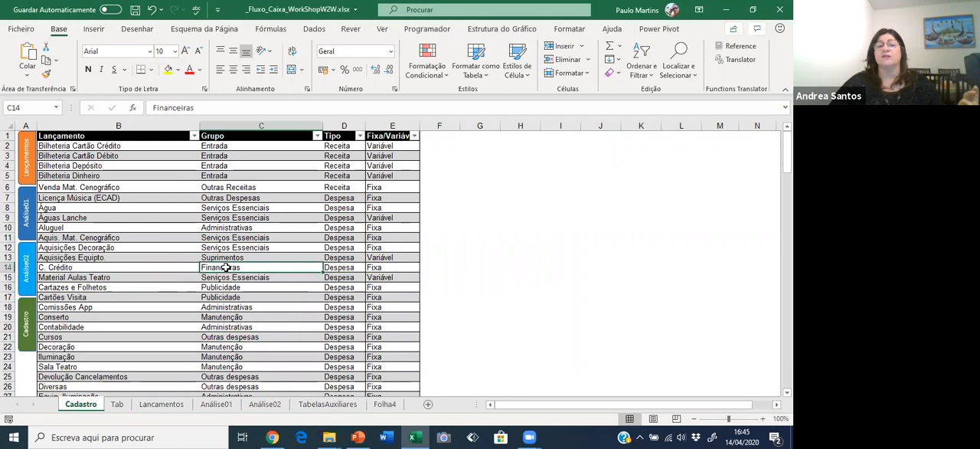
pyautogui.moveTo(58, 163); pyautogui.dragTo(51, 277)
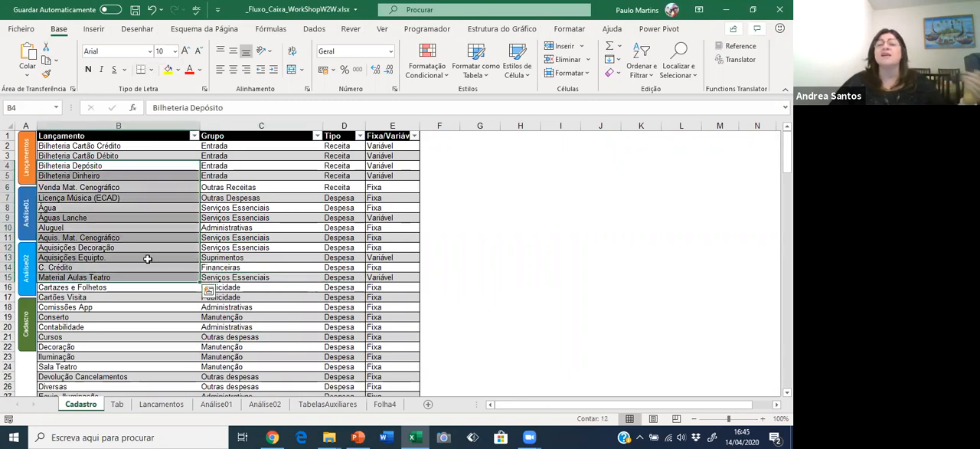
# Go to the start of the Lancamentos sheet and find the first entries with text in the Observação column.
pyautogui.click(162, 404)
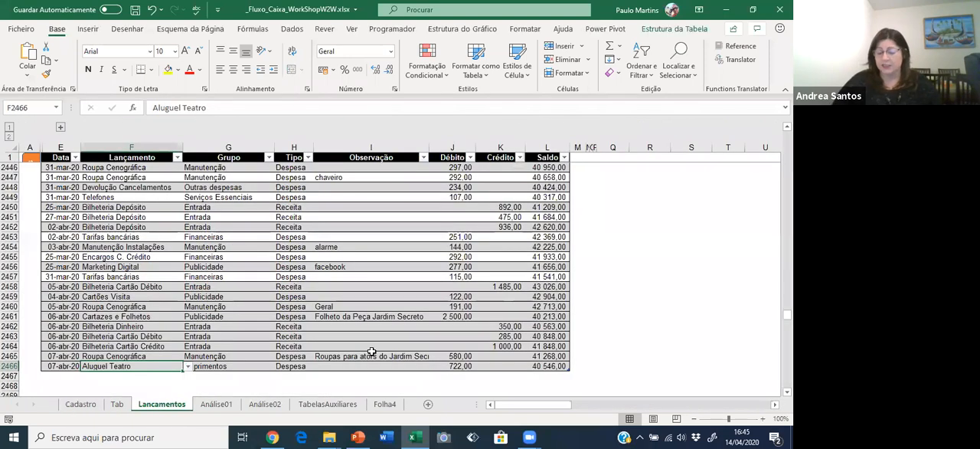
pyautogui.hotkey('ctrl', 'Home')
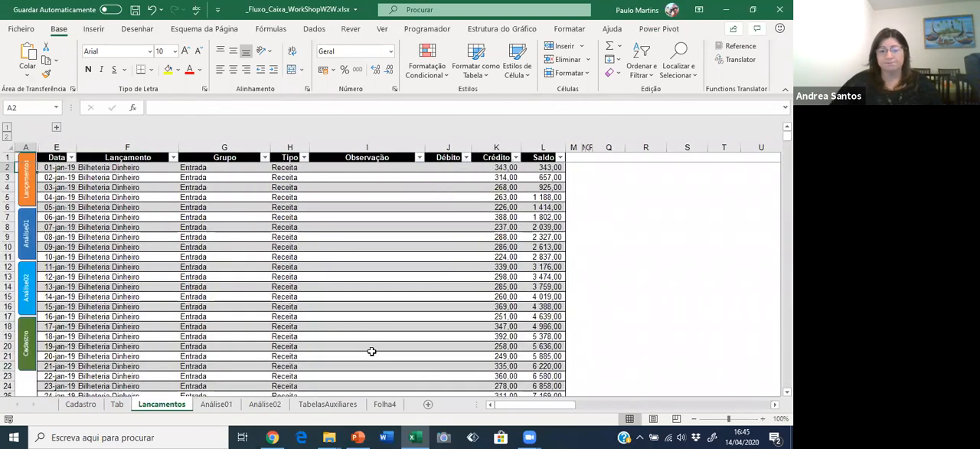
pyautogui.click(346, 170)
pyautogui.press('Down')
pyautogui.press('Down')
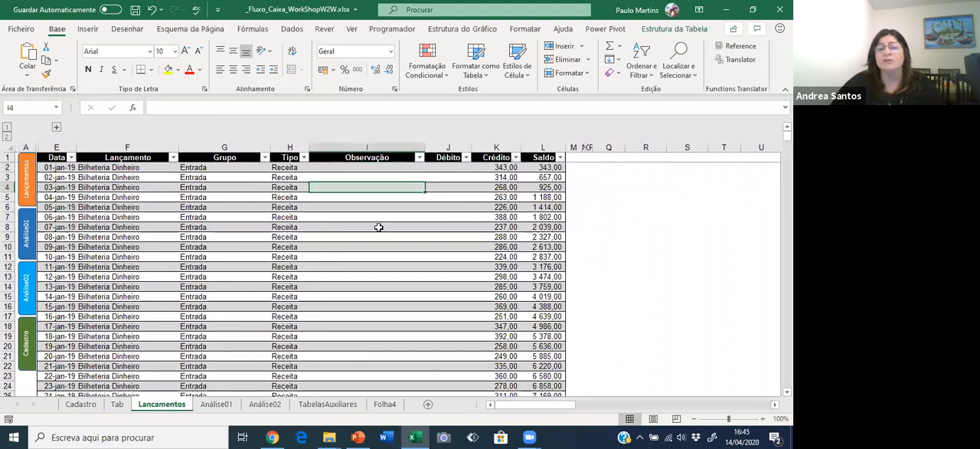
pyautogui.hotkey('ctrl', 'Down')
pyautogui.hotkey('ctrl', 'Down')
pyautogui.hotkey('ctrl', 'Down')
pyautogui.hotkey('ctrl', 'Down')
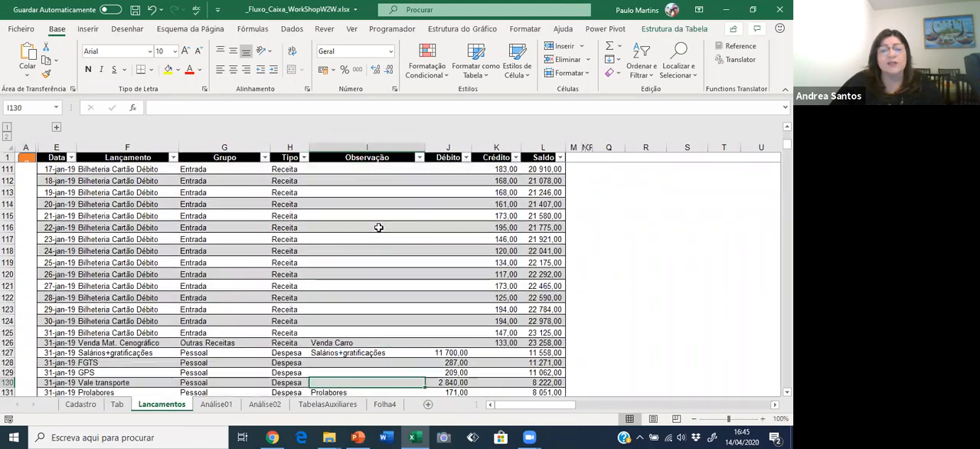
# Examine the observations for the January 2019 expenses, comparing the Contabilidade, Simples, Comissões App and Aluguel entries.
pyautogui.press('Down')
pyautogui.press('Down')
pyautogui.press('Down')
pyautogui.press('Down')
pyautogui.press('Up')
pyautogui.press('Up')
pyautogui.press('Up')
pyautogui.press('Up')
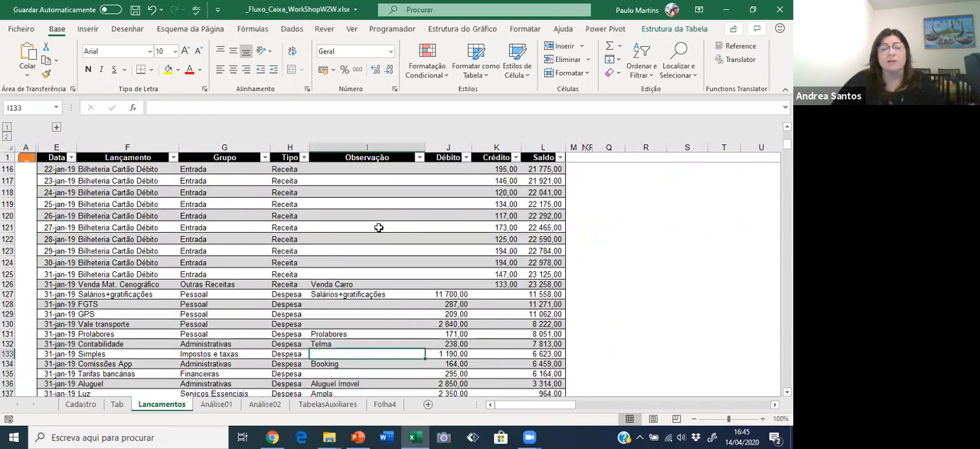
pyautogui.press('Left')
pyautogui.press('Left')
pyautogui.press('Left')
pyautogui.press('Right')
pyautogui.press('Right')
pyautogui.press('Right')
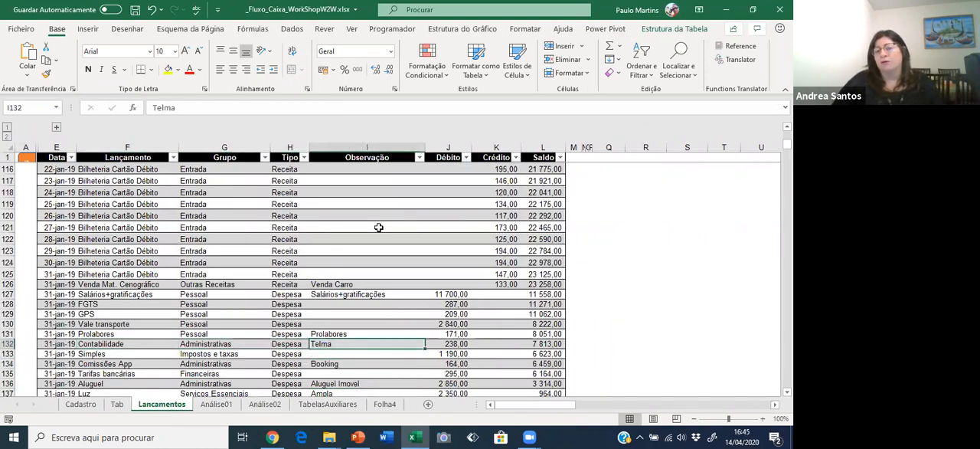
pyautogui.press('Down')
pyautogui.press('Down')
pyautogui.press('Down')
pyautogui.press('Down')
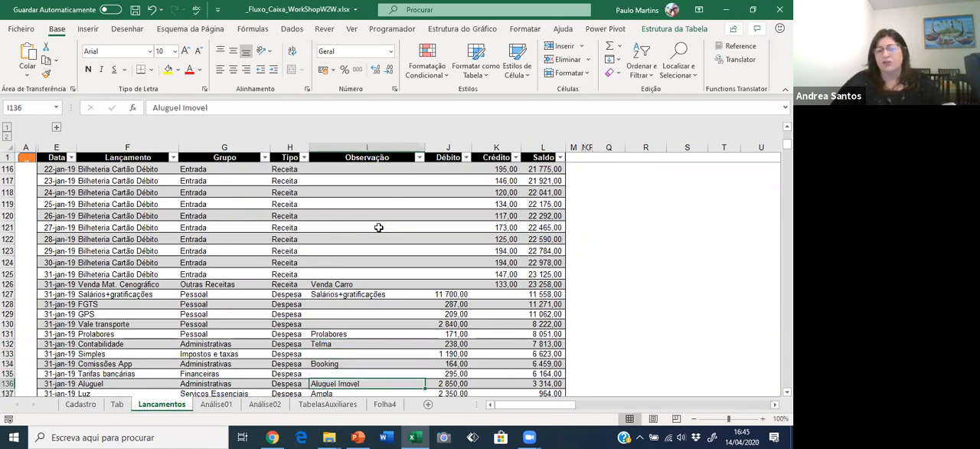
pyautogui.click(122, 346)
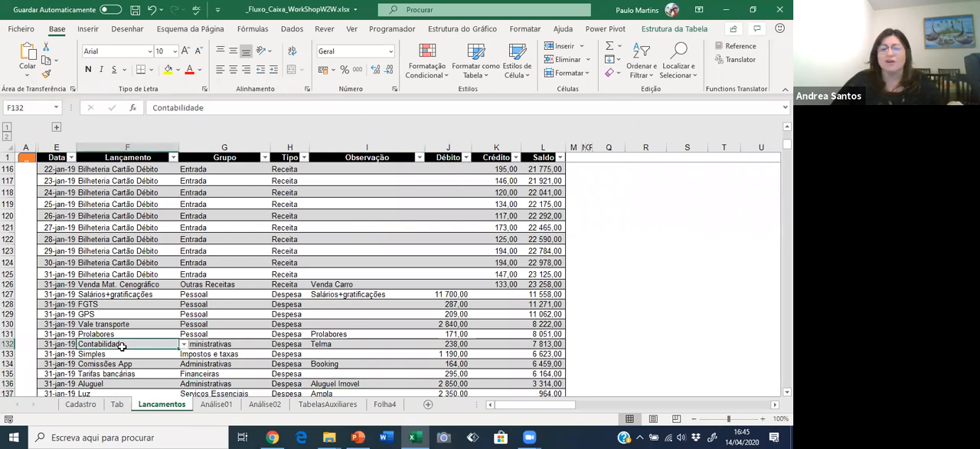
# Compare the expense groups in the Análise01 pivot table with the Grupo lookup of the Contabilidade entry in Lancamentos.
pyautogui.click(216, 404)
pyautogui.click(76, 215)
pyautogui.click(79, 238)
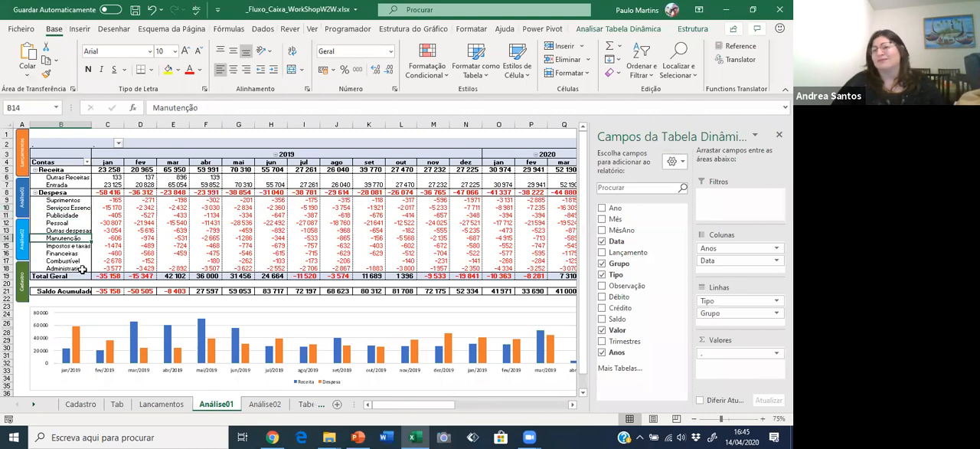
pyautogui.click(158, 407)
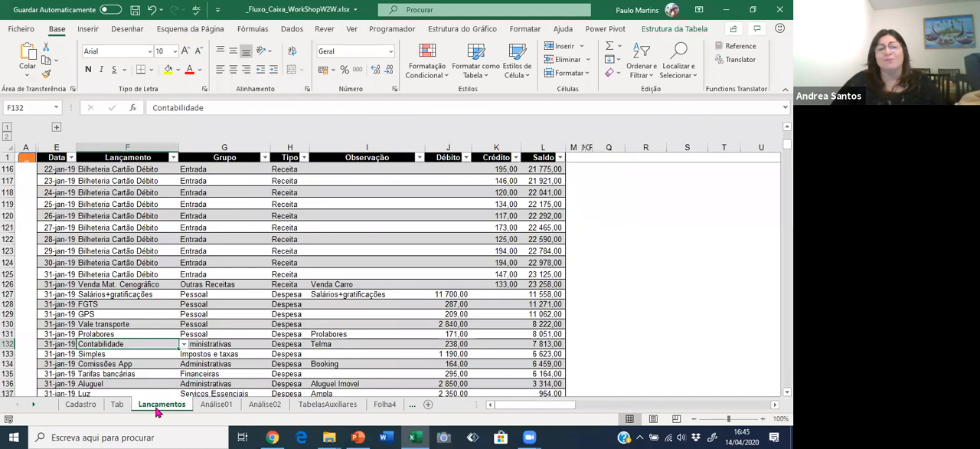
pyautogui.click(204, 345)
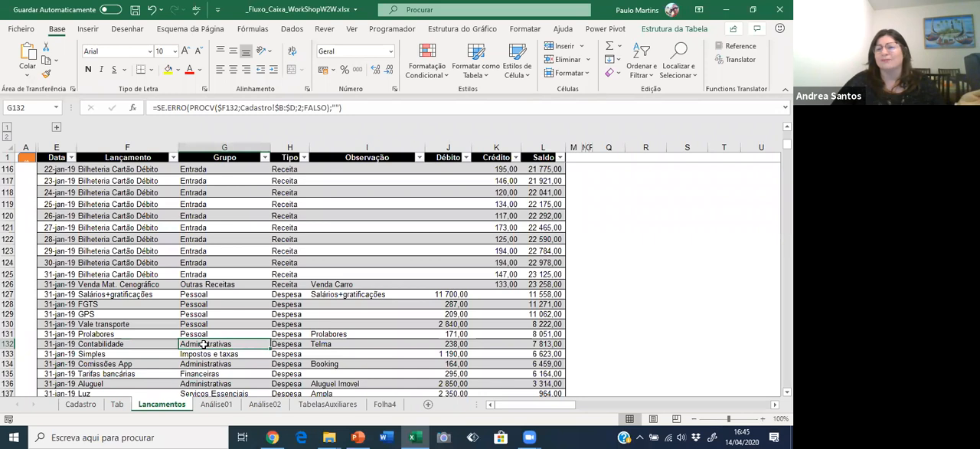
# Check the entry, group and observation of the Material de escritório row noted as Cartucho impressora.
pyautogui.scroll(-6, 388, 313)
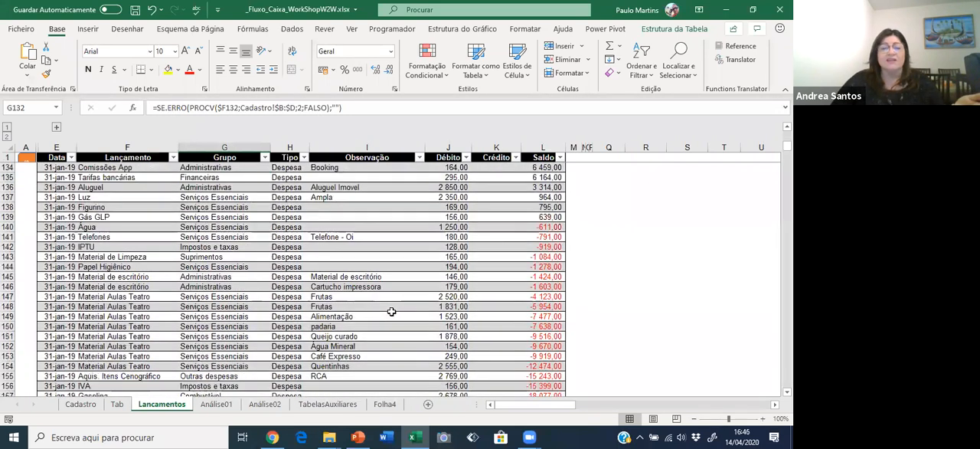
pyautogui.click(360, 288)
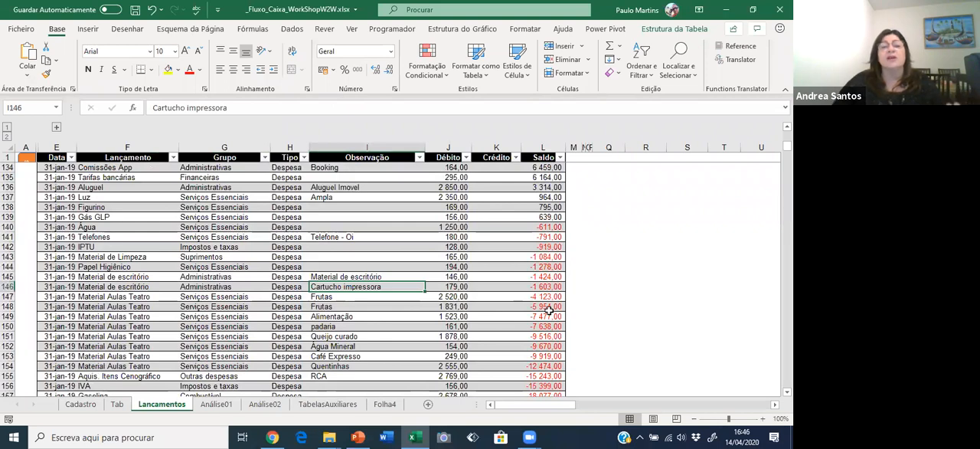
pyautogui.click(138, 286)
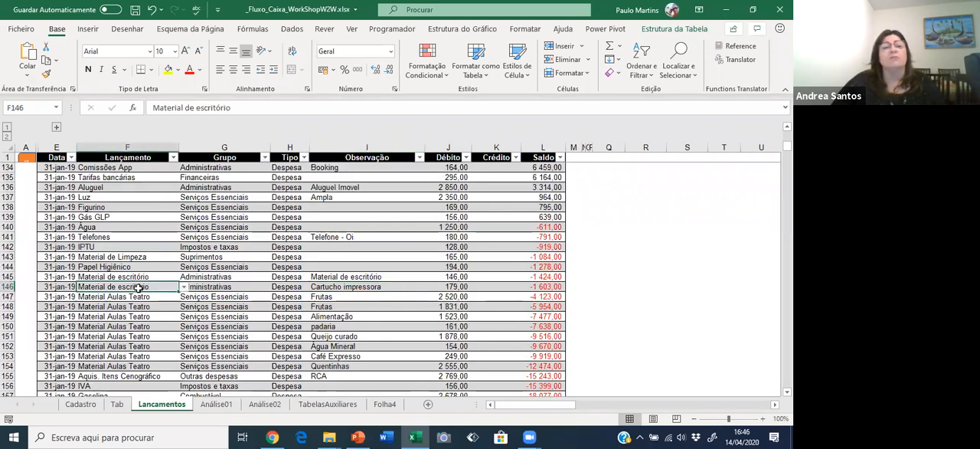
pyautogui.click(221, 286)
pyautogui.click(368, 289)
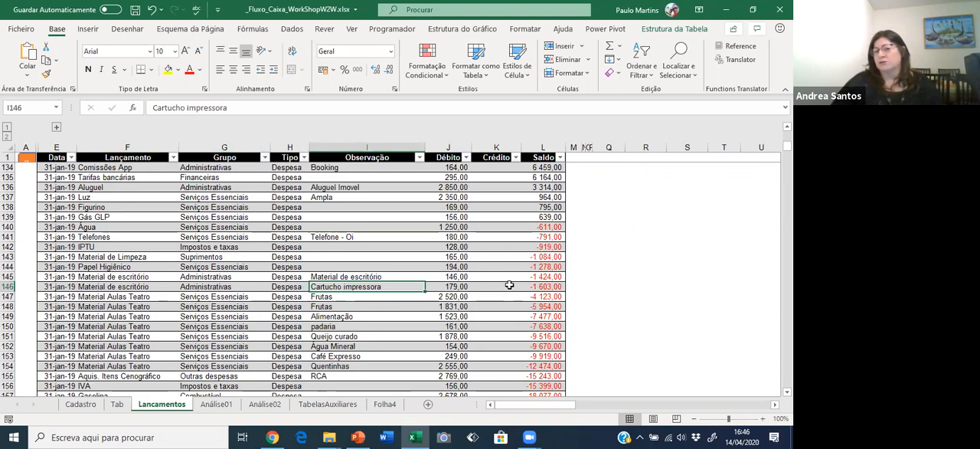
# Try replacing the Cartucho impressora observation with the free text "ffasgfdfgsd sdhdd f" and undo the change.
pyautogui.write('ffasgfdfgsd sdhdd f')
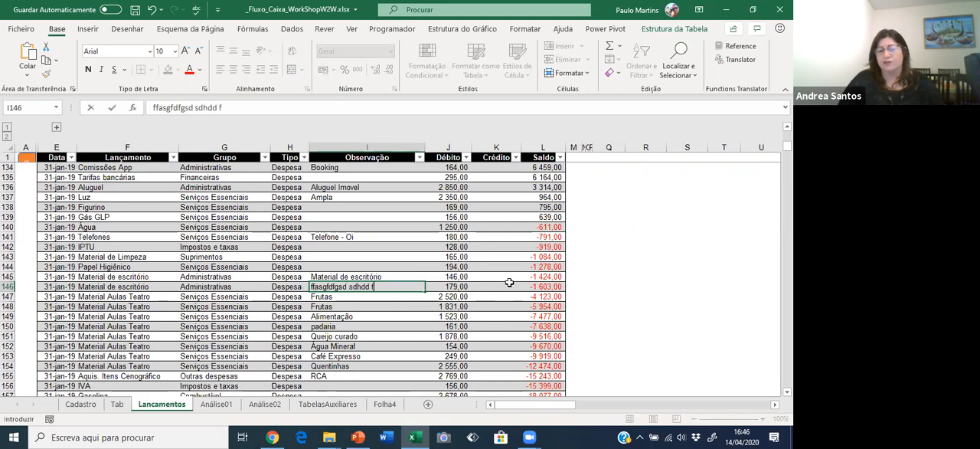
pyautogui.press('Return')
pyautogui.hotkey('ctrl', 'z')
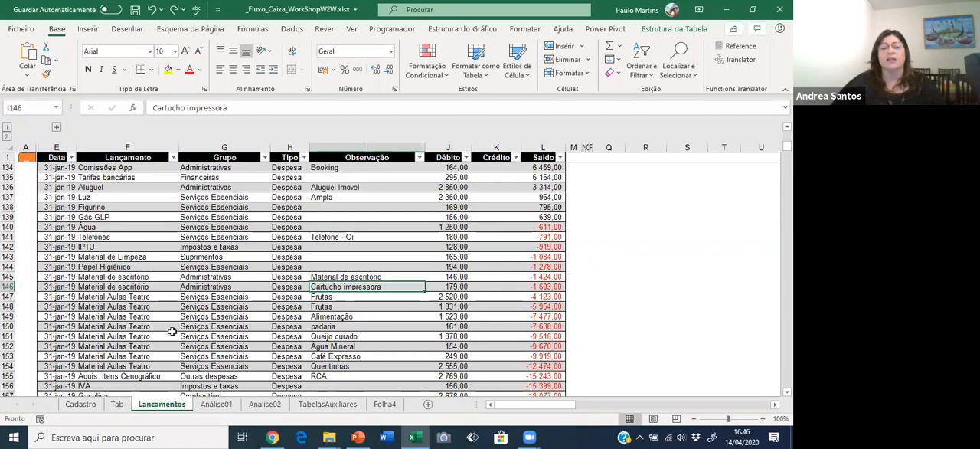
# Examine the entry, group, type and observation of the Material Aulas Teatro row noted as Quentinhas.
pyautogui.click(353, 366)
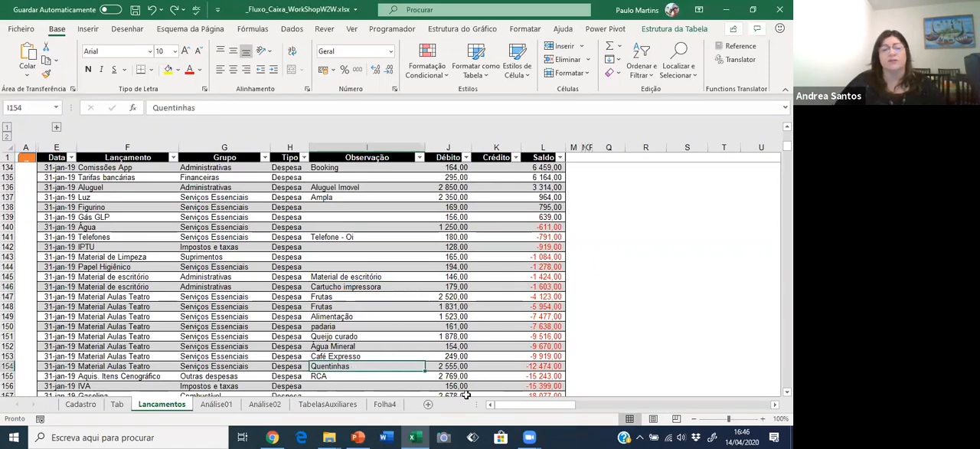
pyautogui.press('Left')
pyautogui.press('Left')
pyautogui.press('Left')
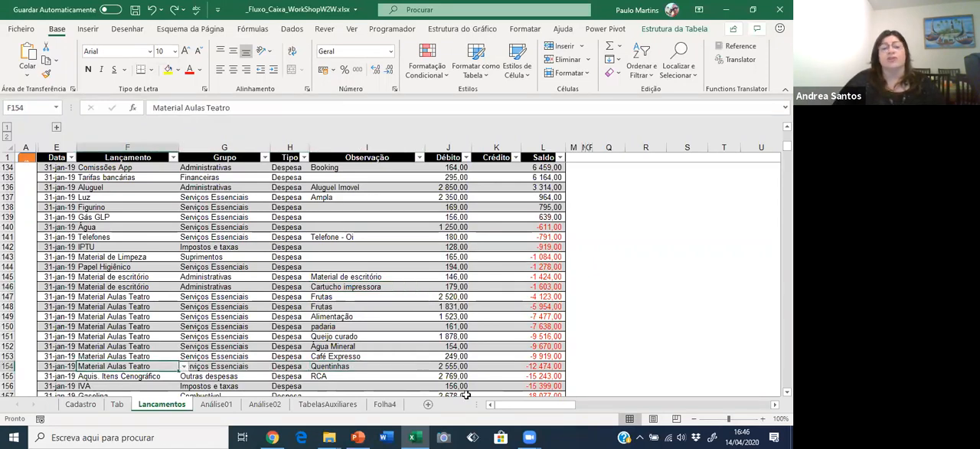
pyautogui.press('Right')
pyautogui.press('Up')
pyautogui.press('Down')
pyautogui.press('Up')
pyautogui.press('Down')
pyautogui.press('Right')
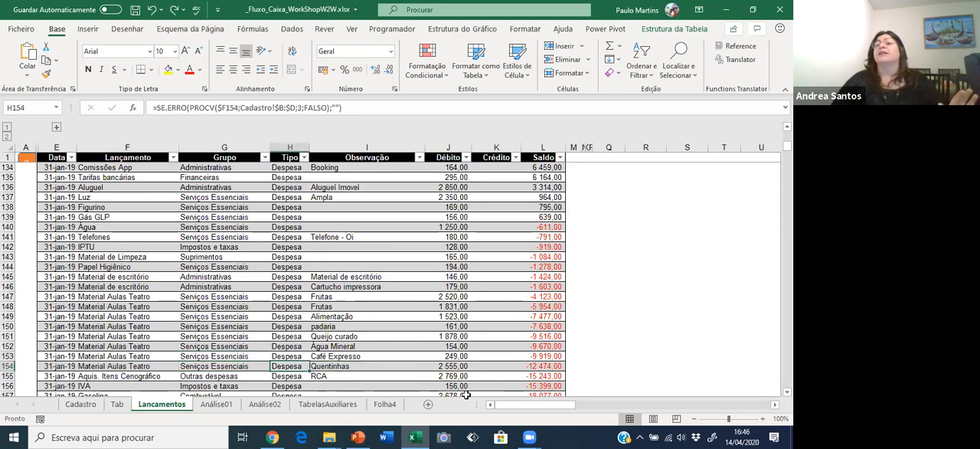
pyautogui.press('Right')
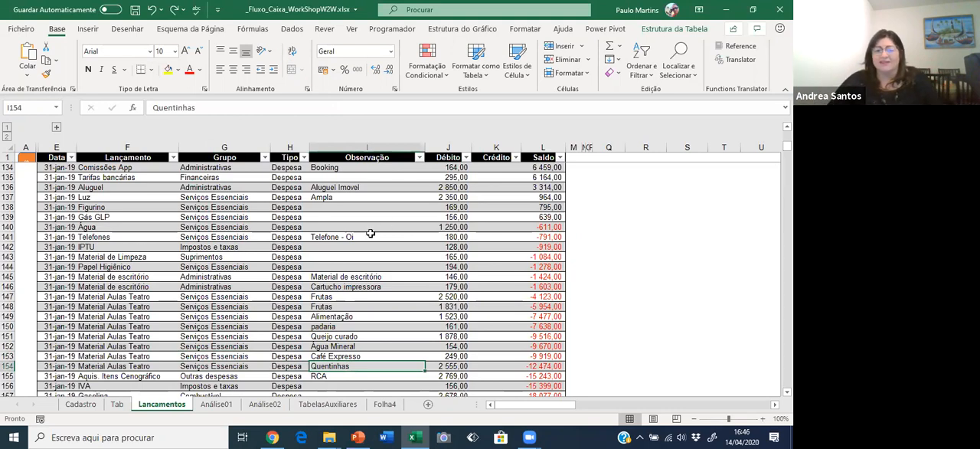
# Compare the repeated Material Aulas Teatro entries with their individual observations, such as Frutas, Água Mineral and Quentinhas.
pyautogui.click(416, 258)
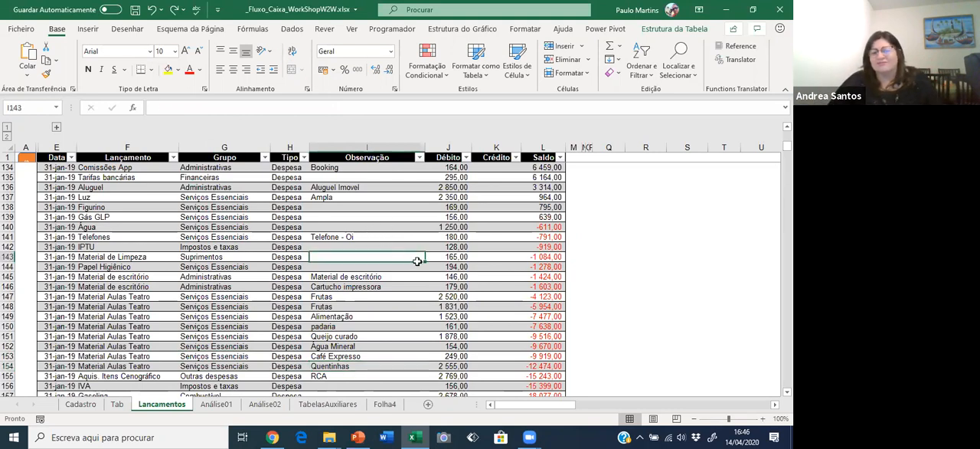
pyautogui.scroll(1, 422, 264)
pyautogui.click(474, 294)
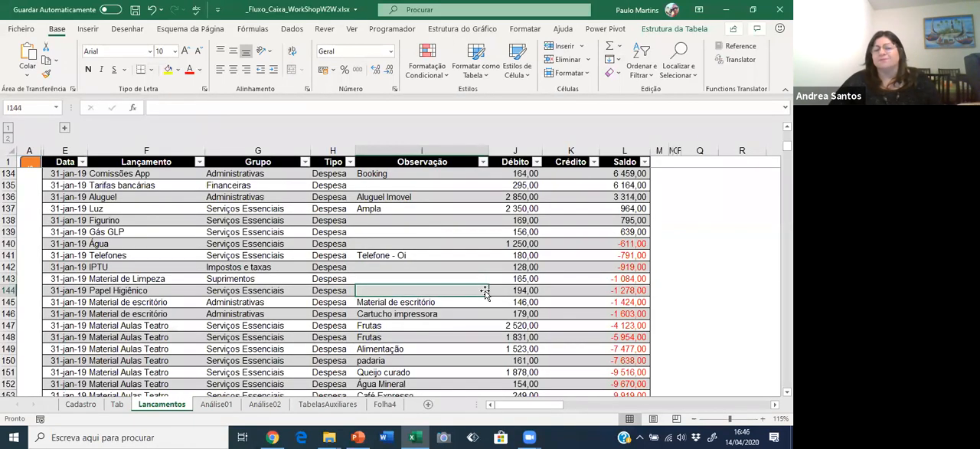
pyautogui.scroll(-2, 460, 304)
pyautogui.click(399, 301)
pyautogui.click(401, 337)
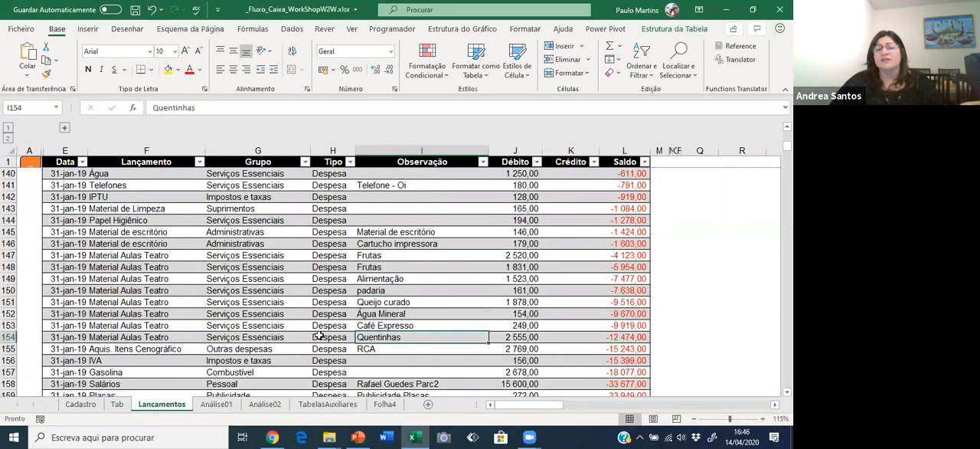
pyautogui.click(143, 327)
pyautogui.click(142, 266)
pyautogui.click(140, 304)
pyautogui.click(145, 336)
pyautogui.click(146, 301)
pyautogui.click(141, 266)
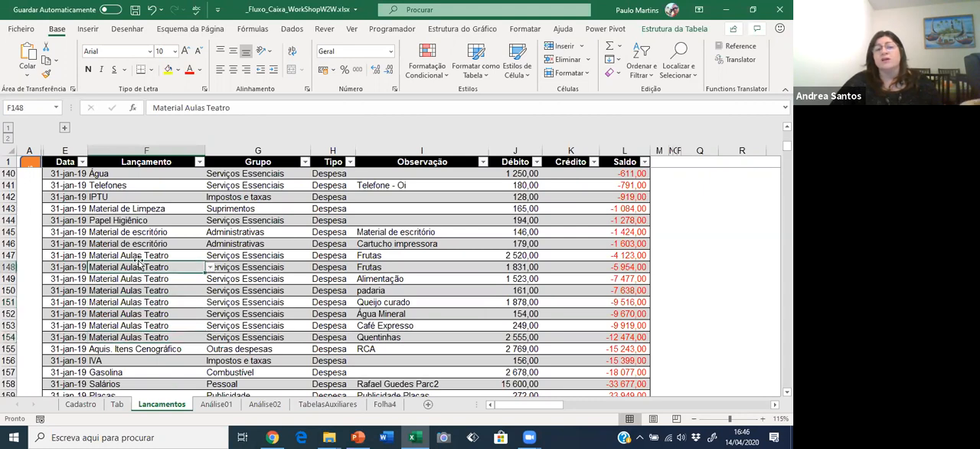
pyautogui.click(383, 314)
pyautogui.click(408, 337)
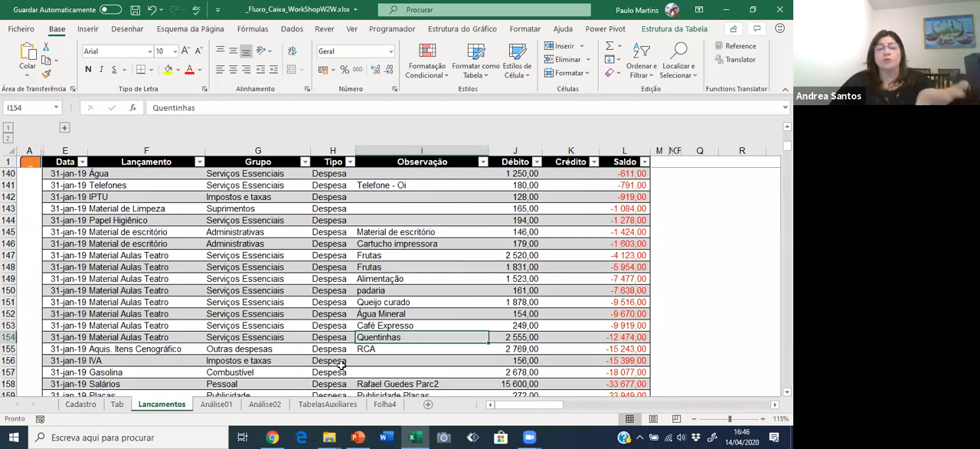
# Look over the Lançamento names on the Cadastro sheet, from Bilheteria Cartão Crédito to Cursos.
pyautogui.click(80, 403)
pyautogui.click(110, 188)
pyautogui.click(109, 157)
pyautogui.moveTo(108, 146); pyautogui.dragTo(102, 336)
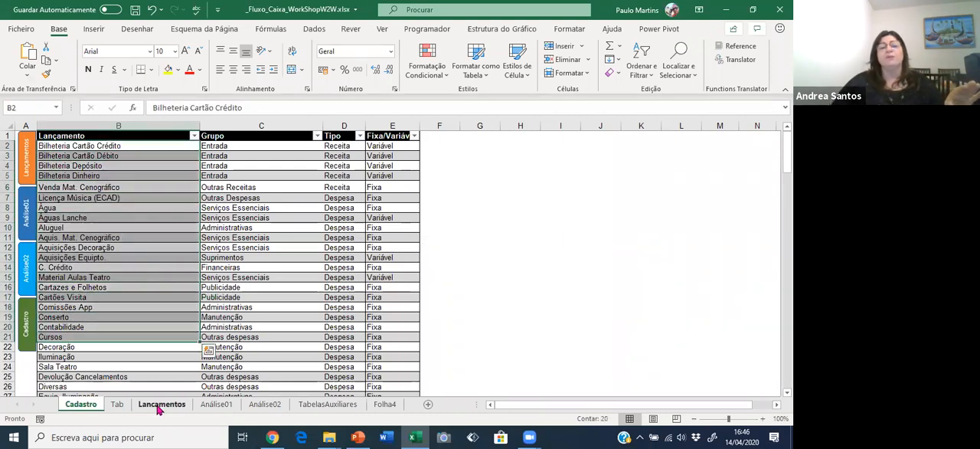
# Change the Lançamento in row 145 of the Lançamentos sheet to Papel Higiênico and check its Grupo formula.
pyautogui.click(158, 403)
pyautogui.click(170, 233)
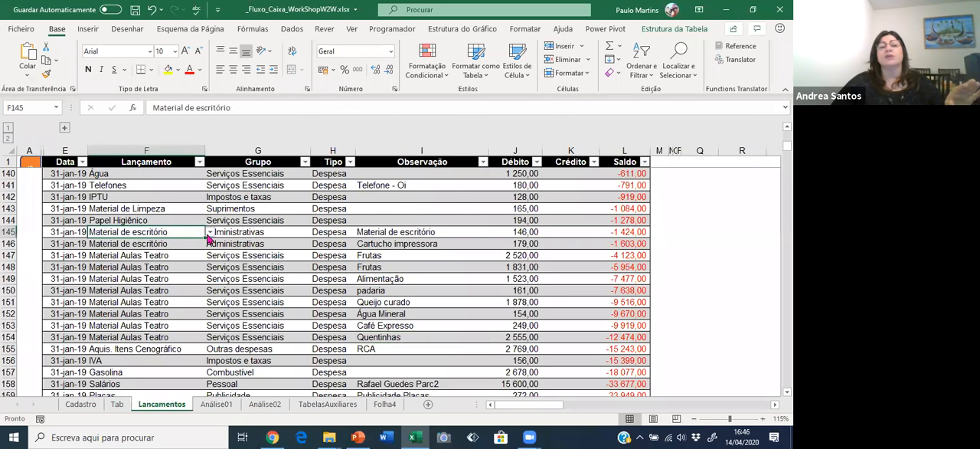
pyautogui.click(210, 232)
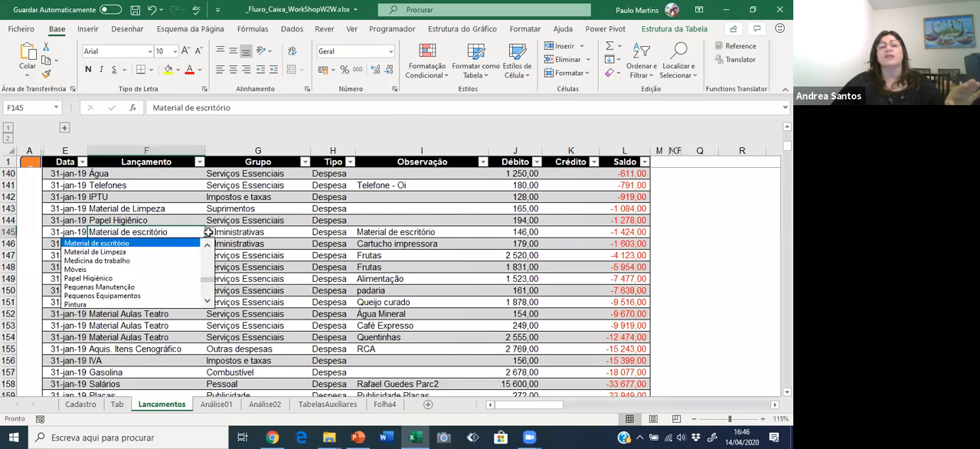
pyautogui.click(132, 277)
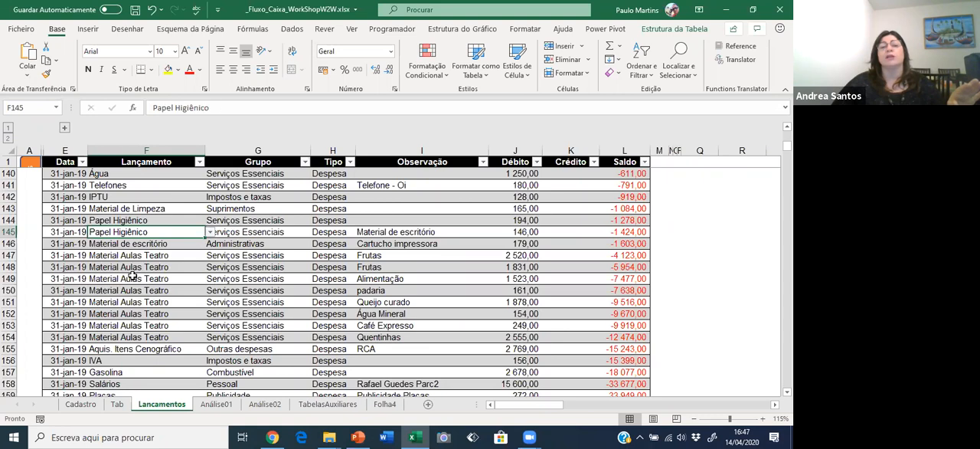
pyautogui.click(294, 233)
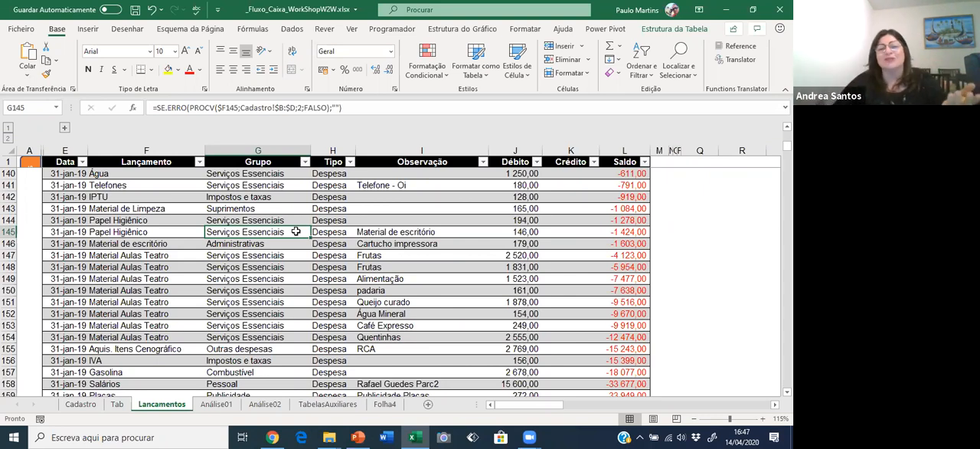
# Compare the Material de Limpeza, Papel Higiênico and Material Aulas Teatro entries in the Lançamento column of the Lançamentos sheet.
pyautogui.click(118, 231)
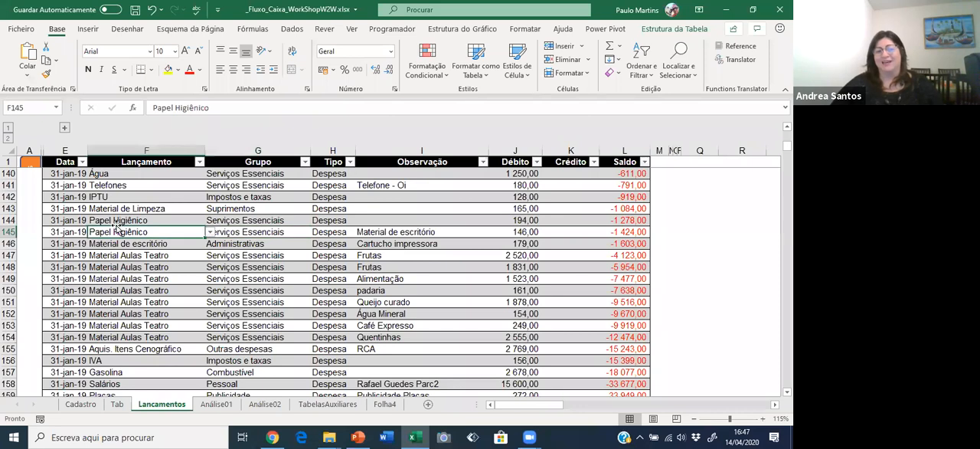
pyautogui.click(116, 221)
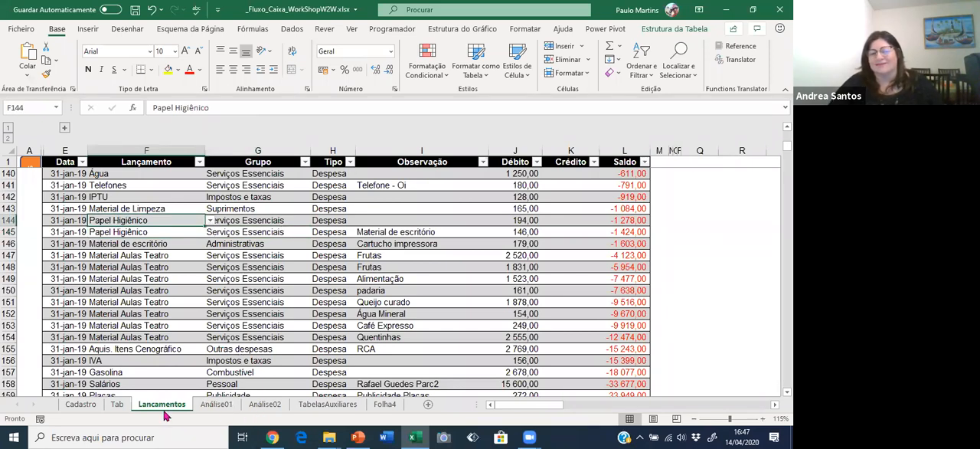
pyautogui.click(145, 230)
pyautogui.moveTo(150, 208); pyautogui.dragTo(148, 219)
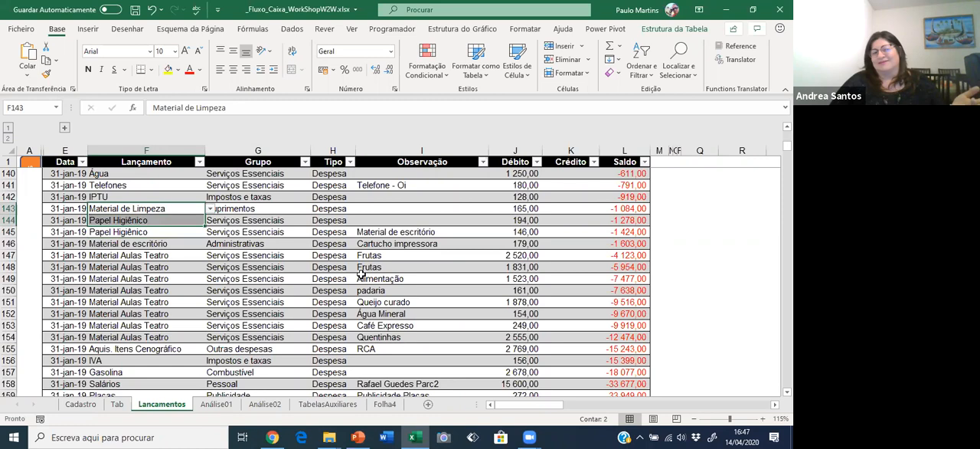
pyautogui.click(139, 221)
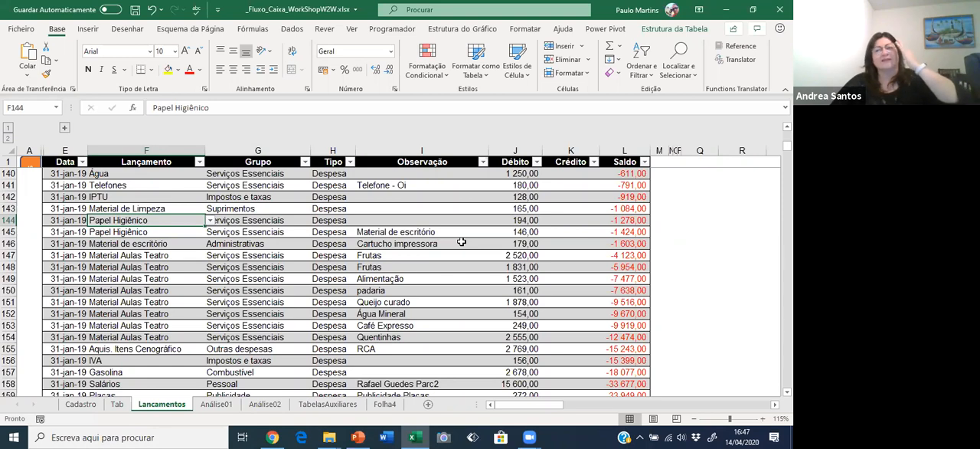
pyautogui.click(132, 208)
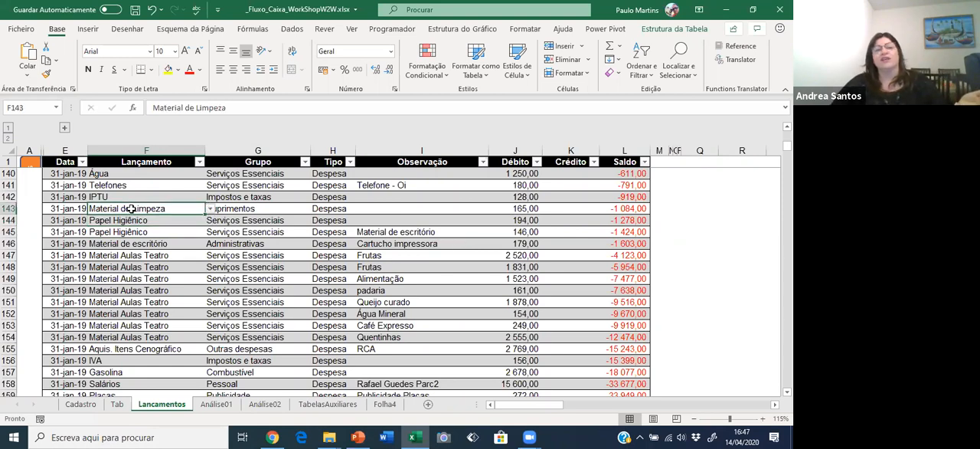
pyautogui.click(130, 220)
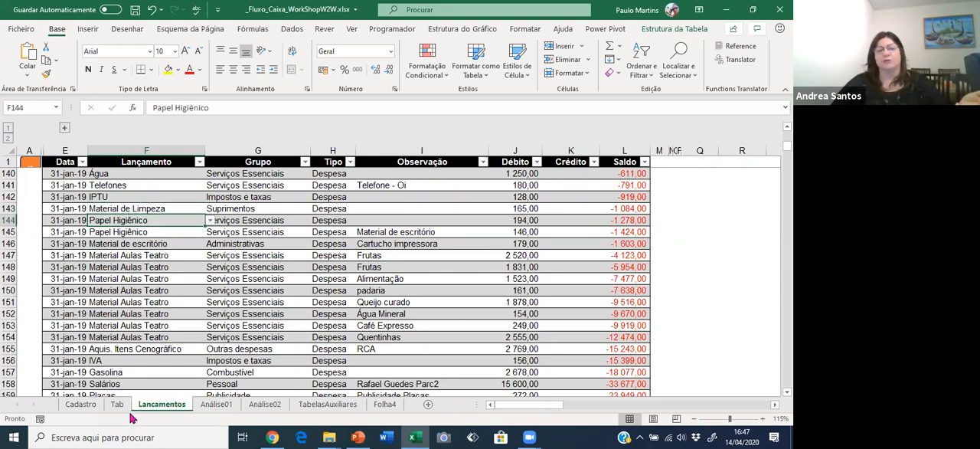
pyautogui.click(180, 280)
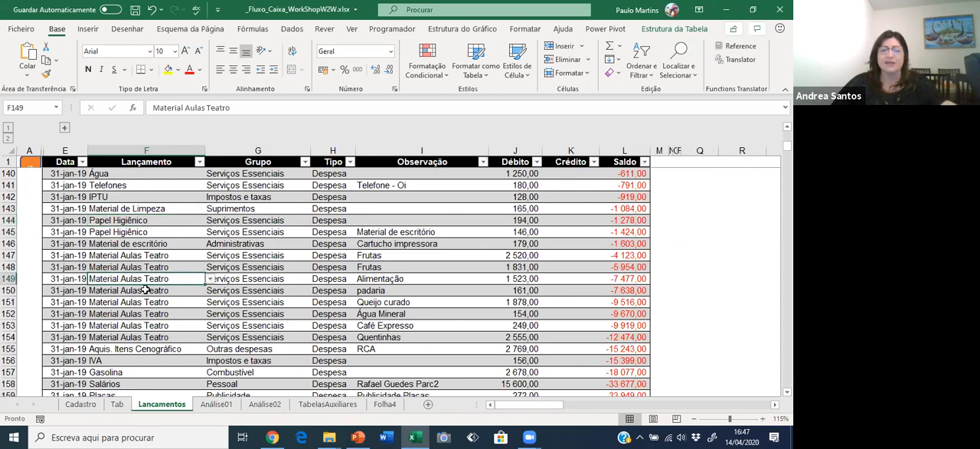
# Review the Lançamento column of the Cadastro sheet, from the Bilheteria entries through Aquisições Decoração and Cartões Visita to Cursos.
pyautogui.click(80, 403)
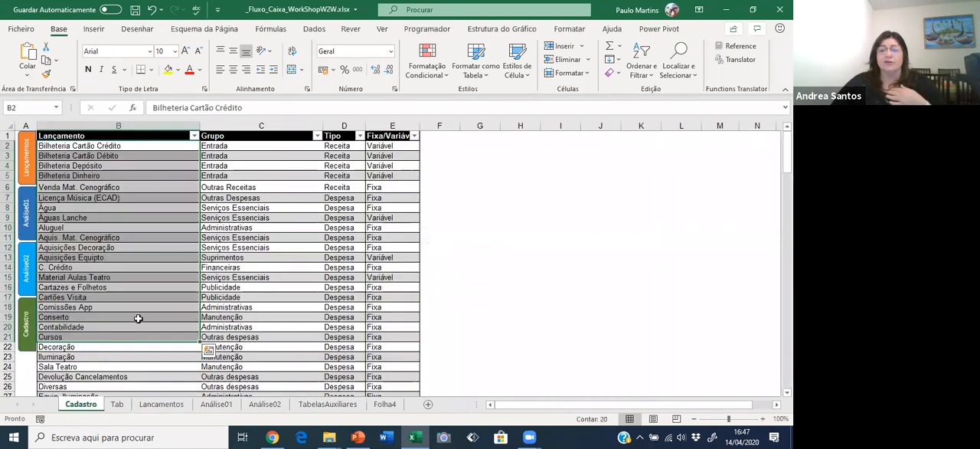
pyautogui.click(136, 197)
pyautogui.click(146, 249)
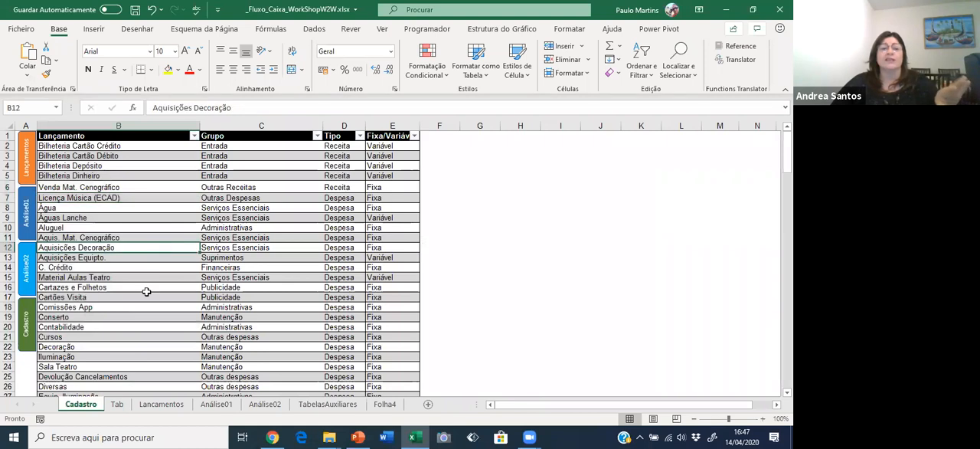
pyautogui.click(142, 297)
pyautogui.click(143, 337)
pyautogui.click(113, 155)
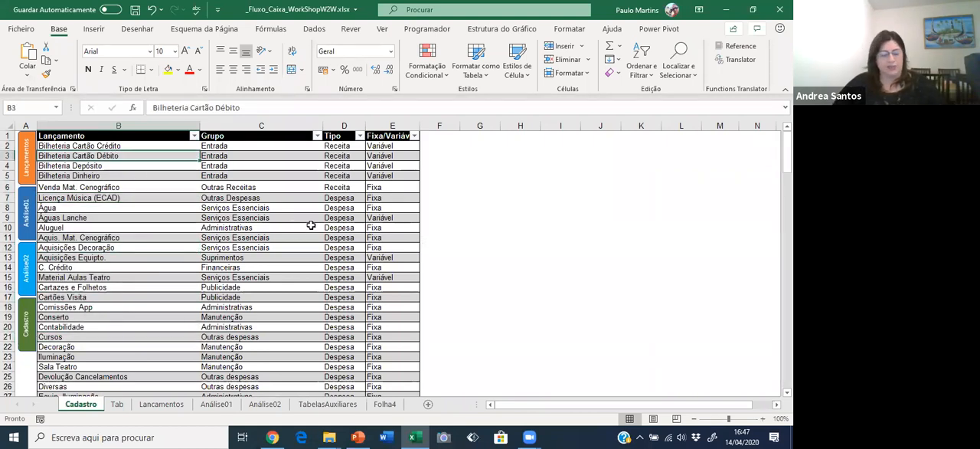
pyautogui.hotkey('ctrl', 'Down')
pyautogui.hotkey('ctrl', 'Up')
pyautogui.press('Down')
pyautogui.press('Down')
pyautogui.press('Down')
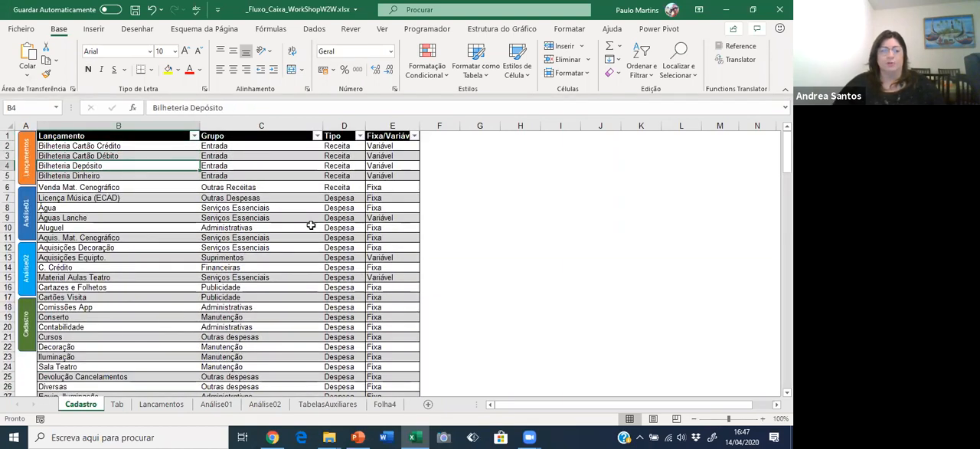
# Examine the Grupo formula and observation in row 145 of Lançamentos against the source list on the Cadastro sheet.
pyautogui.click(162, 406)
pyautogui.click(169, 245)
pyautogui.click(256, 232)
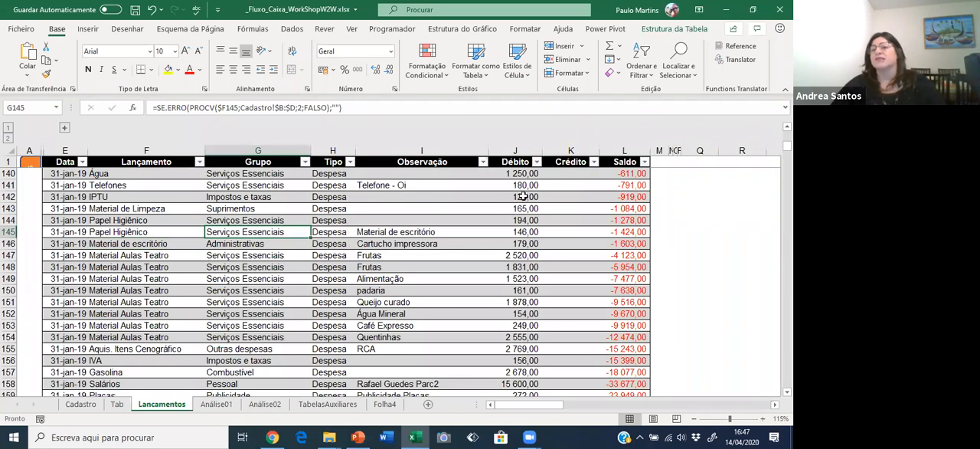
pyautogui.click(458, 230)
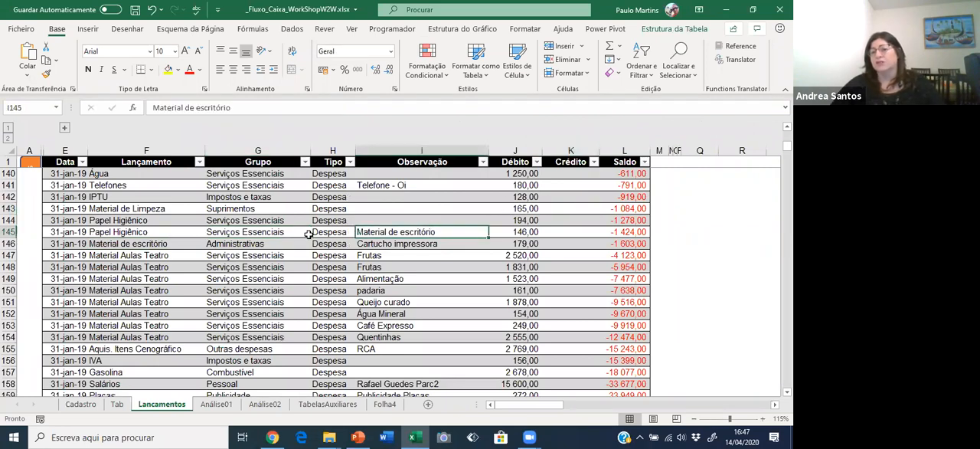
pyautogui.click(308, 235)
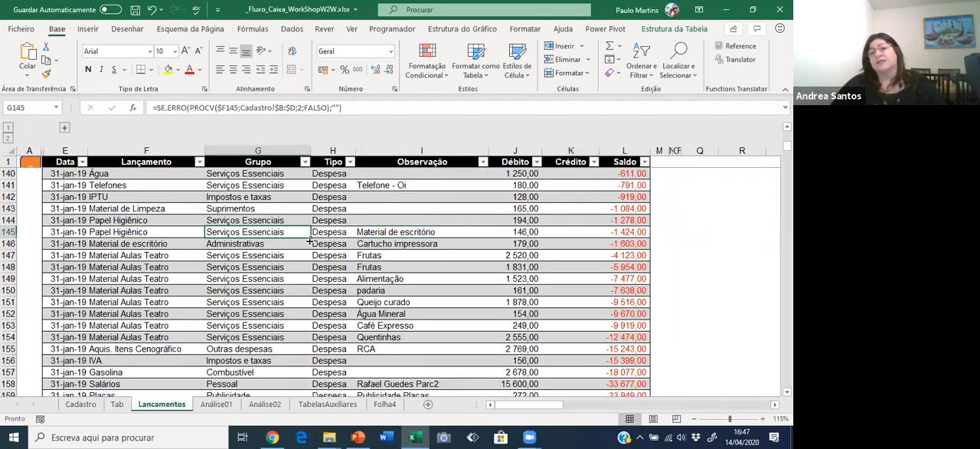
pyautogui.click(81, 405)
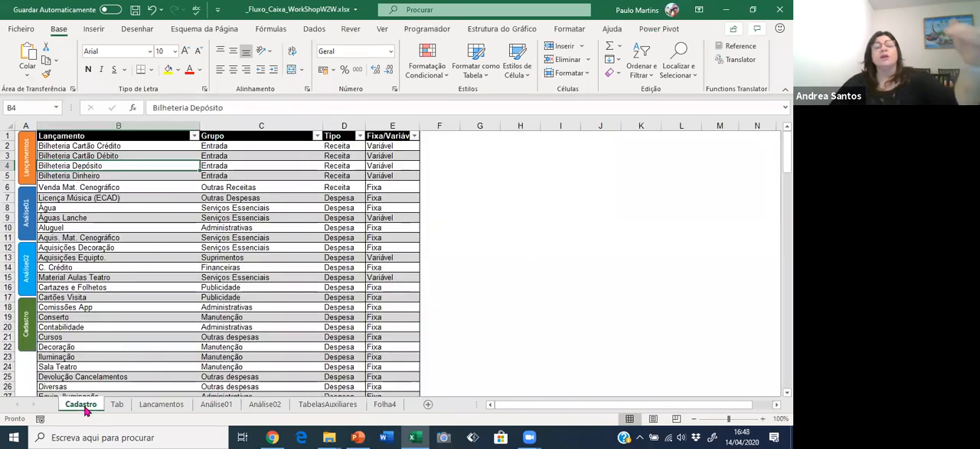
pyautogui.click(111, 208)
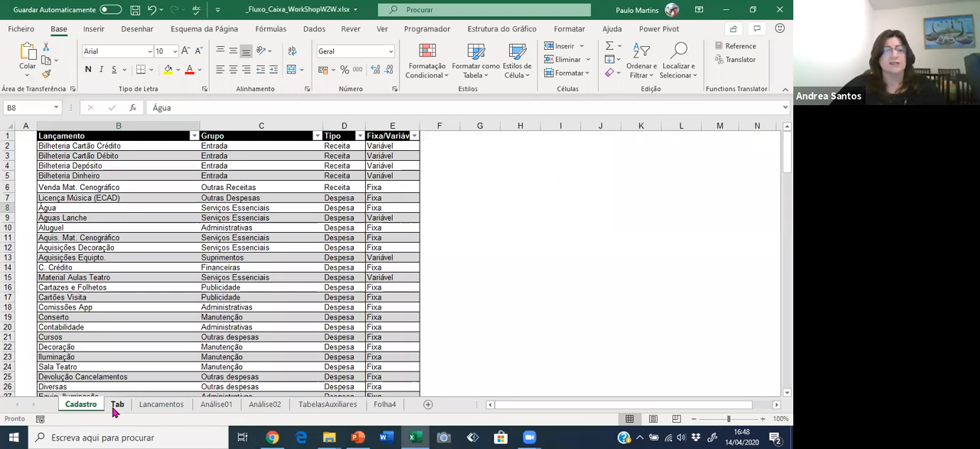
# Copy the Aquis. Itens Cenográfico name from the pivot table on the Tab sheet and find it on Cadastro.
pyautogui.click(116, 404)
pyautogui.click(98, 195)
pyautogui.click(74, 175)
pyautogui.hotkey('ctrl', 'c')
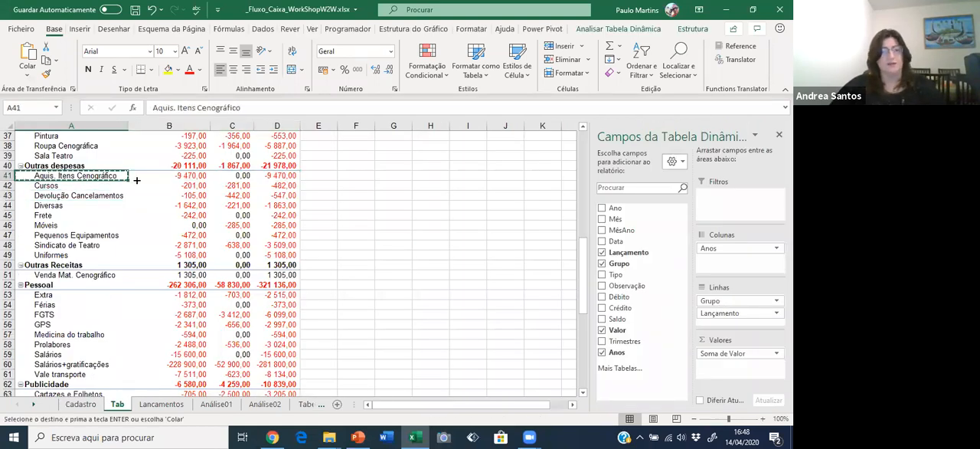
pyautogui.click(80, 404)
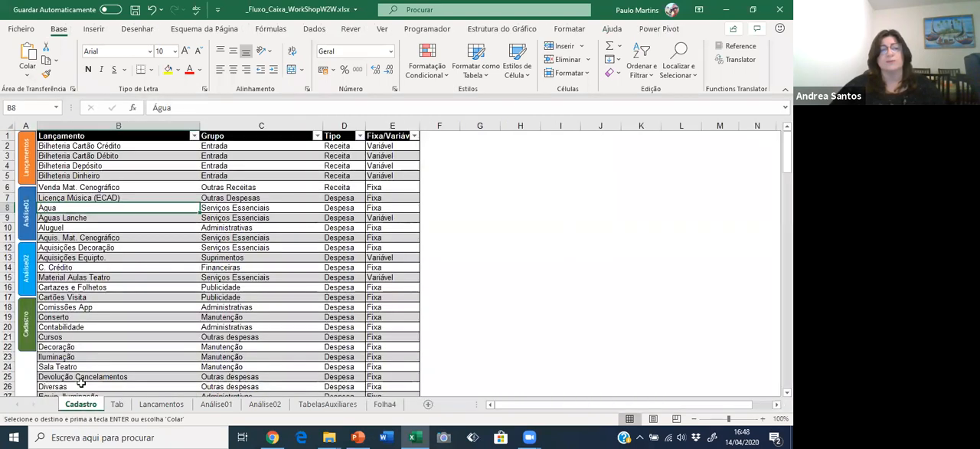
pyautogui.hotkey('ctrl', 'f')
pyautogui.hotkey('ctrl', 'v')
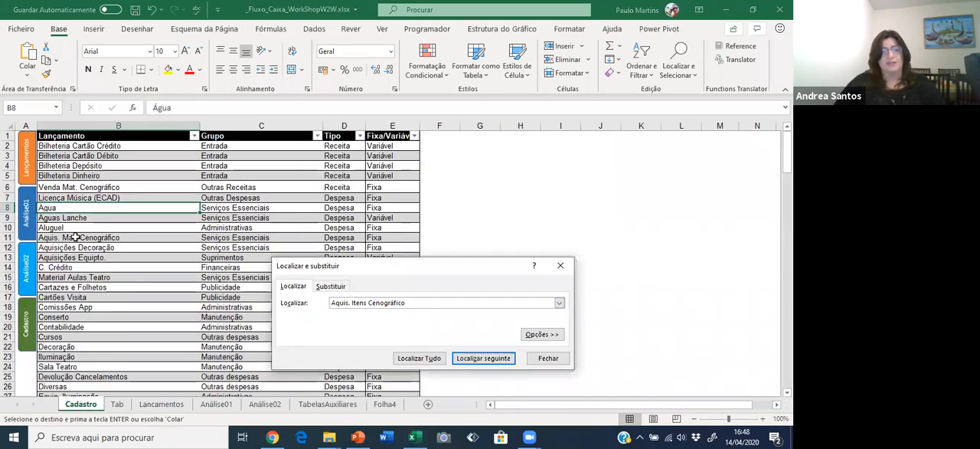
pyautogui.press('Return')
pyautogui.press('Escape')
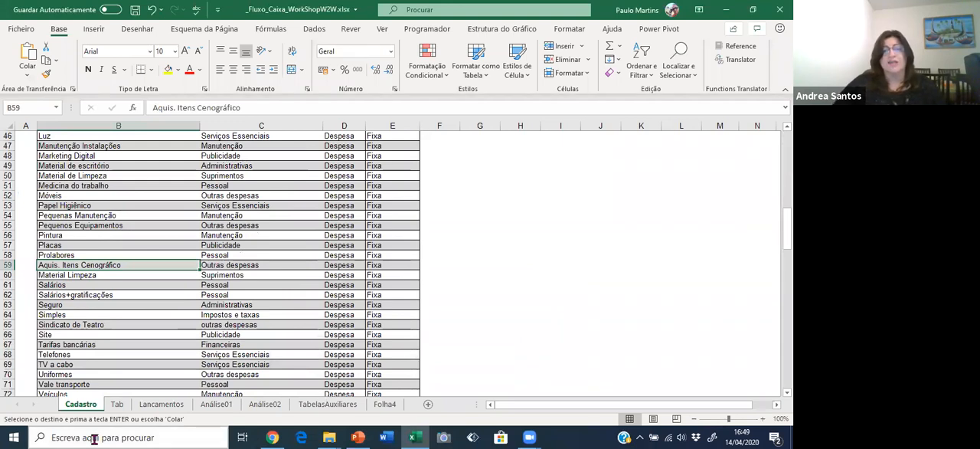
# Set the Grupo of Aquis. Itens Cenográfico on the Cadastro sheet to Manutenção.
pyautogui.press('Right')
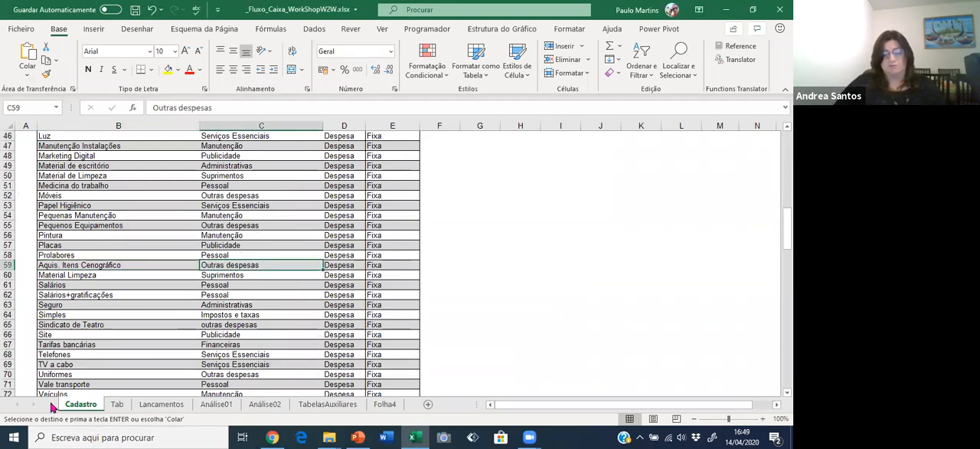
pyautogui.write('Manutenção')
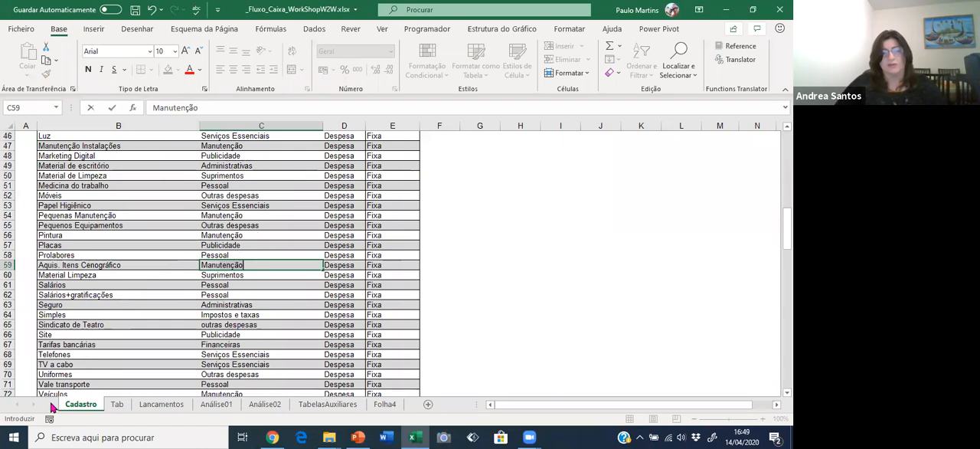
pyautogui.press('Return')
# Refresh the pivot table on the Tab sheet.
pyautogui.hotkey('ctrl', 'pagedown')
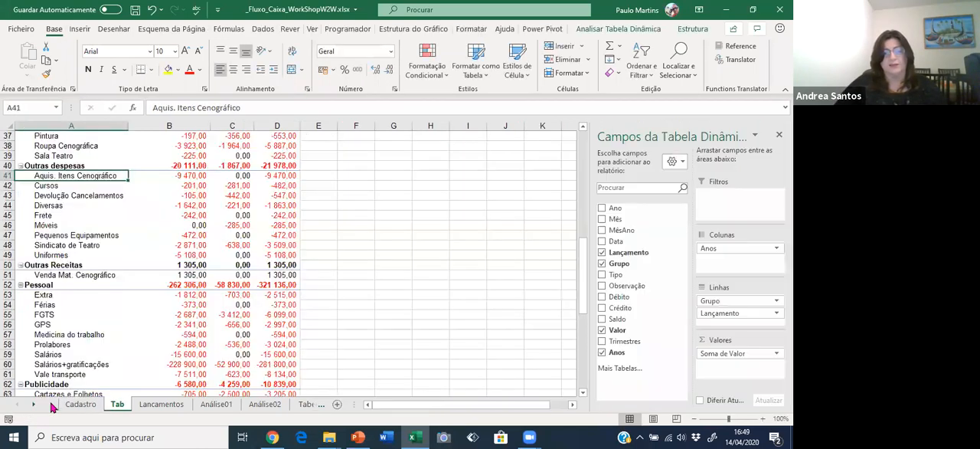
pyautogui.rightClick(126, 224)
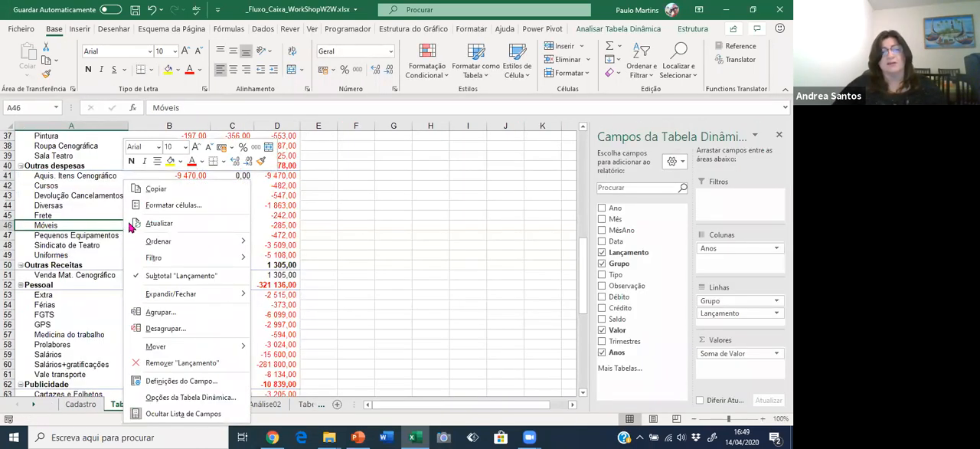
pyautogui.click(146, 224)
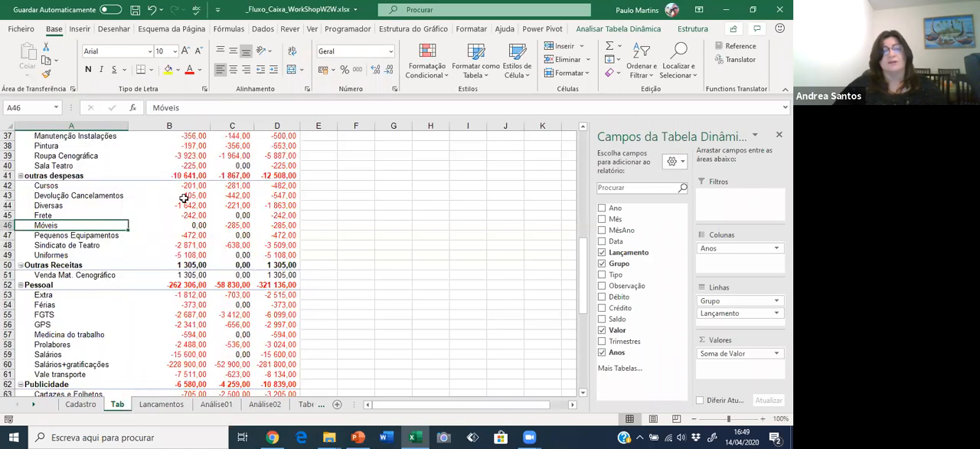
# Check the outras despesas and Manutenção groups in the pivot table for the Aquis. Itens Cenográfico row.
pyautogui.click(154, 245)
pyautogui.click(129, 196)
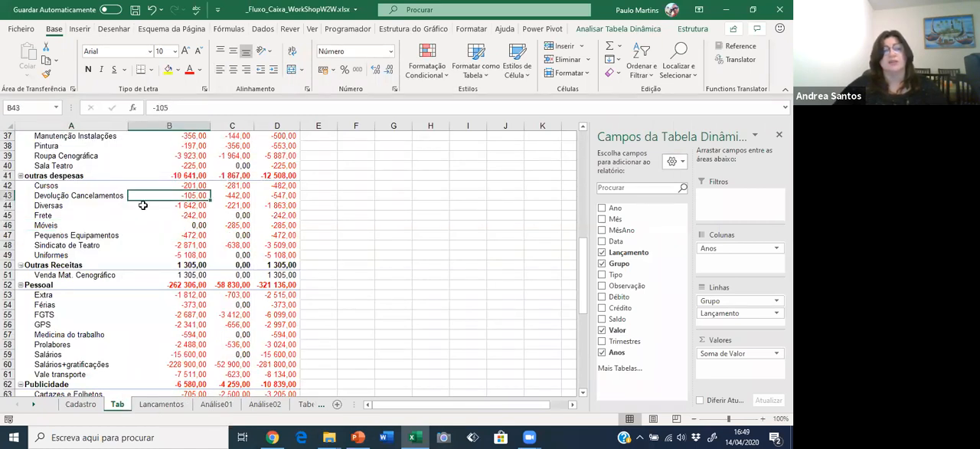
pyautogui.scroll(3, 165, 241)
pyautogui.moveTo(106, 148); pyautogui.dragTo(279, 156)
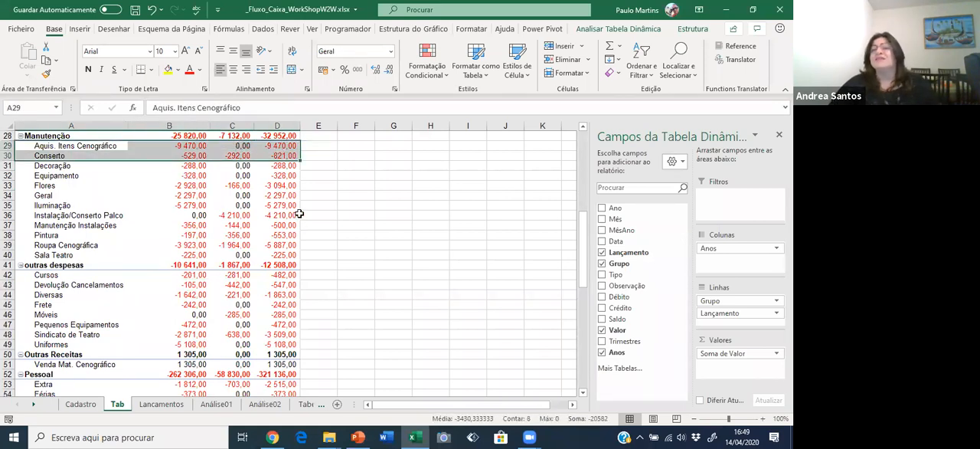
pyautogui.click(167, 343)
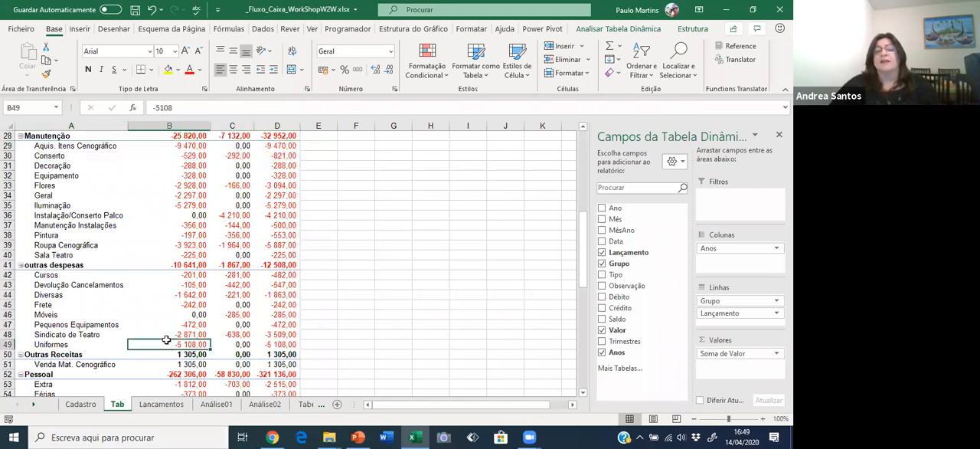
# Examine the PROCV formulas behind Tipo and Grupo in the Água row of the Lançamentos sheet.
pyautogui.click(161, 404)
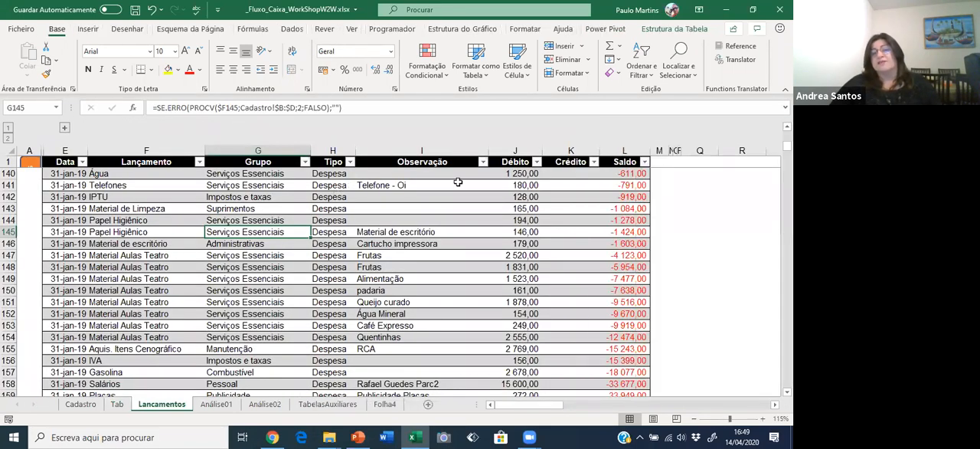
pyautogui.click(458, 182)
pyautogui.click(328, 172)
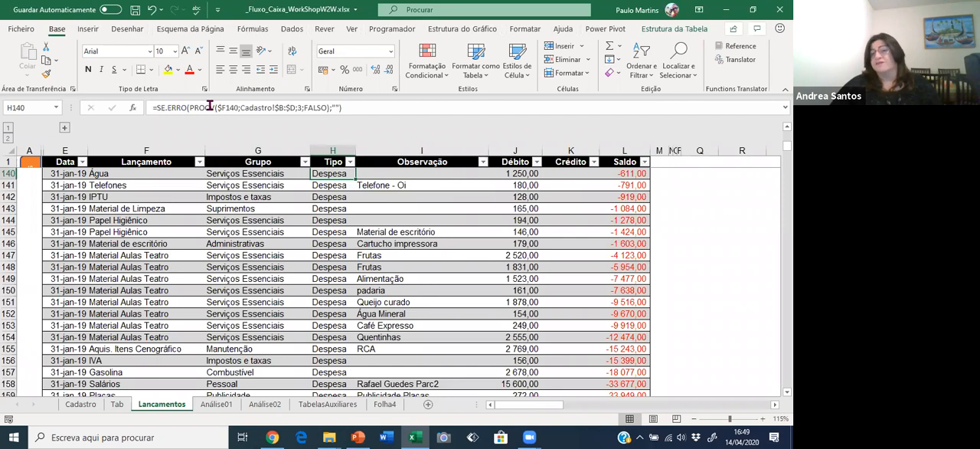
pyautogui.click(250, 173)
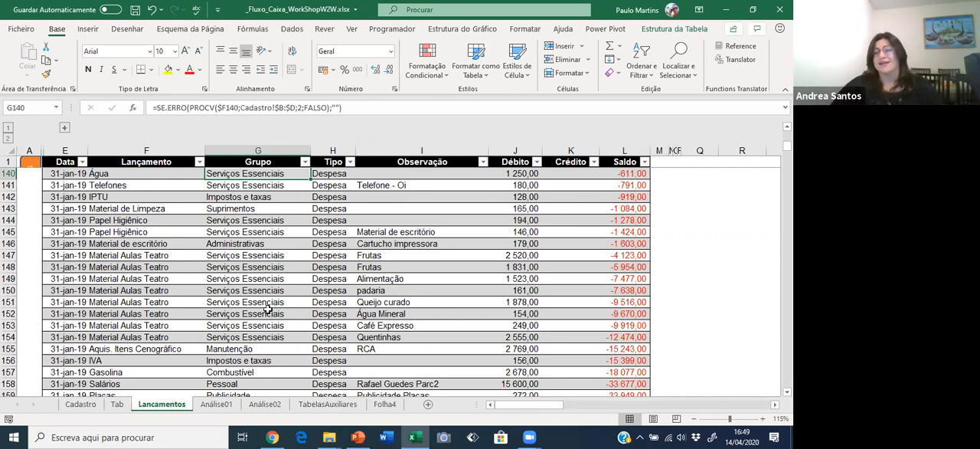
# Enter =Cadastro!B53 in cell Q142 of the Lancamentos sheet to reference the Papel Higiênico entry on Cadastro.
pyautogui.click(671, 197)
pyautogui.press('Right')
pyautogui.press('Right')
pyautogui.press('Right')
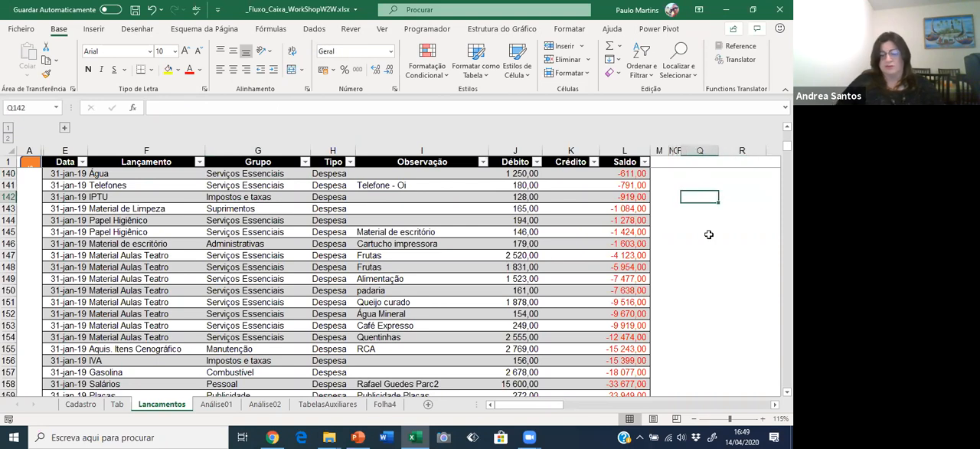
pyautogui.write('=')
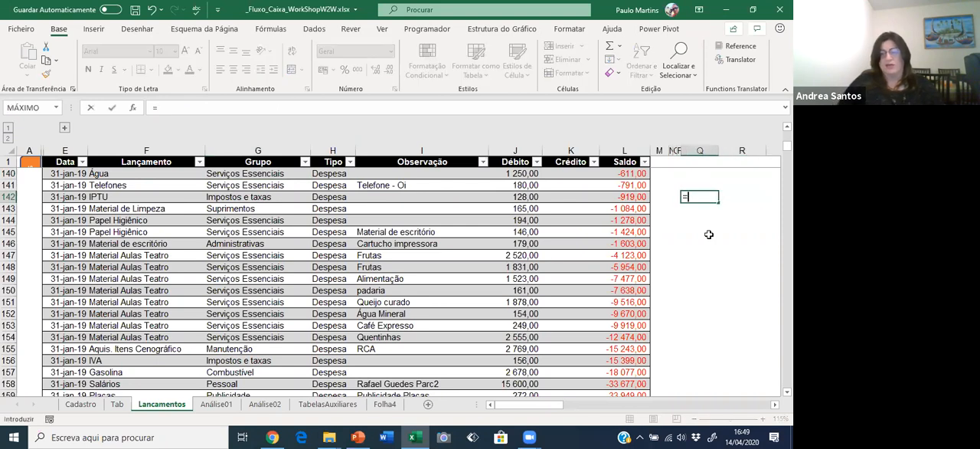
pyautogui.click(73, 404)
pyautogui.click(93, 202)
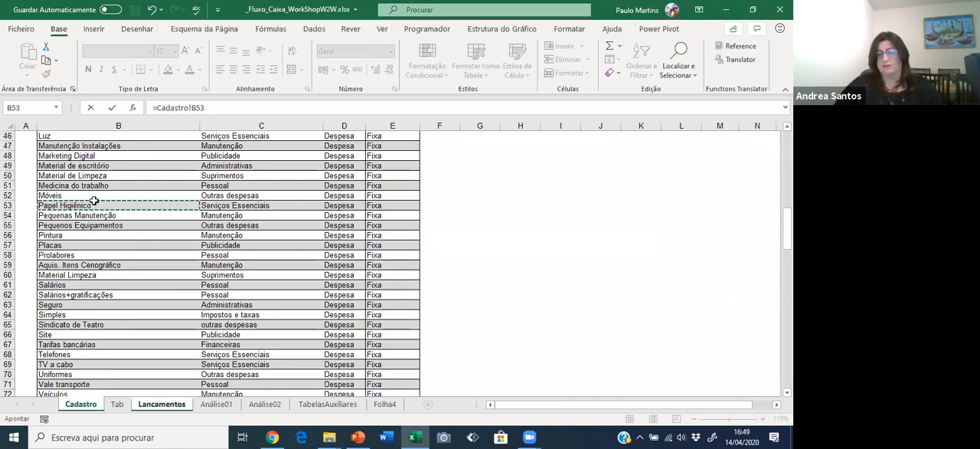
pyautogui.press('Return')
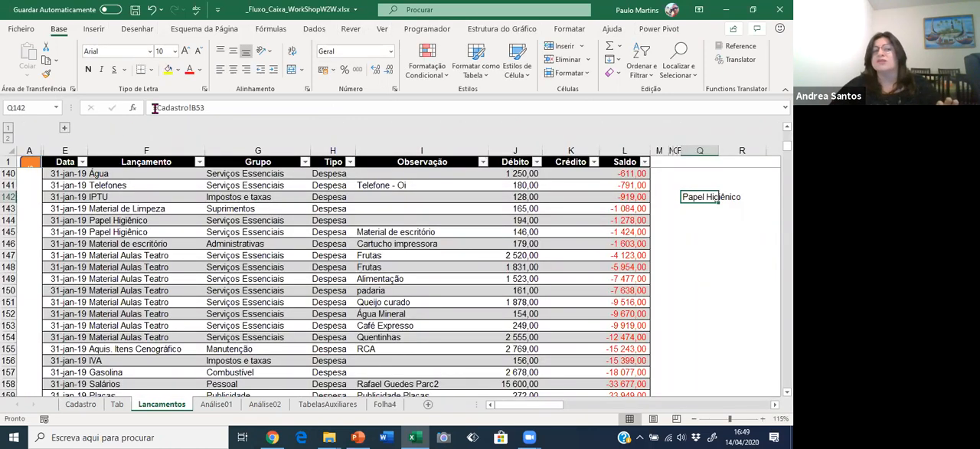
# Inspect the cross-sheet reference in Q142 and clear the cell.
pyautogui.press('F2')
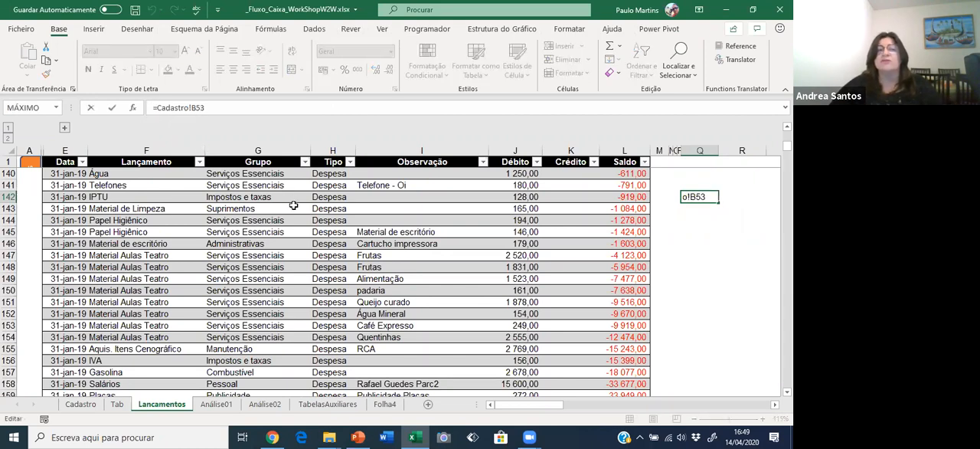
pyautogui.press('Escape')
pyautogui.press('Delete')
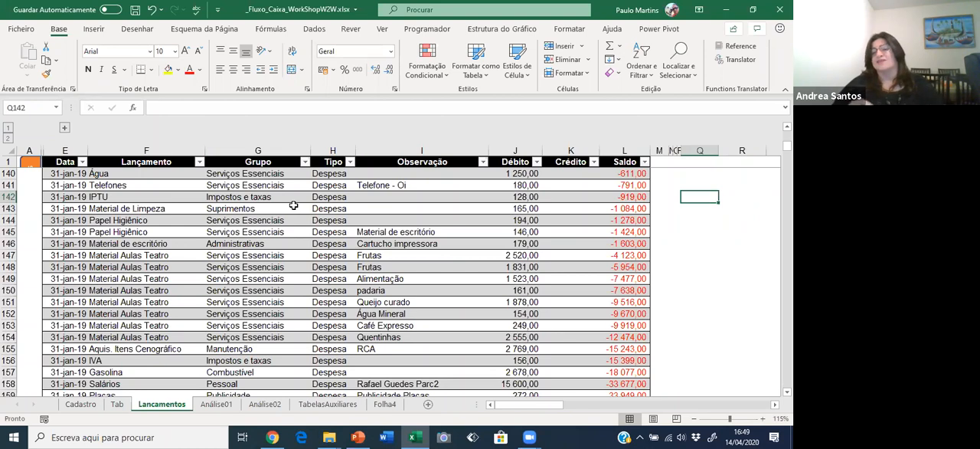
# Examine the SOMA.SE formula for Combustível in cell B17 of Folha4, and return to the Lancamentos sheet.
pyautogui.click(384, 404)
pyautogui.click(129, 255)
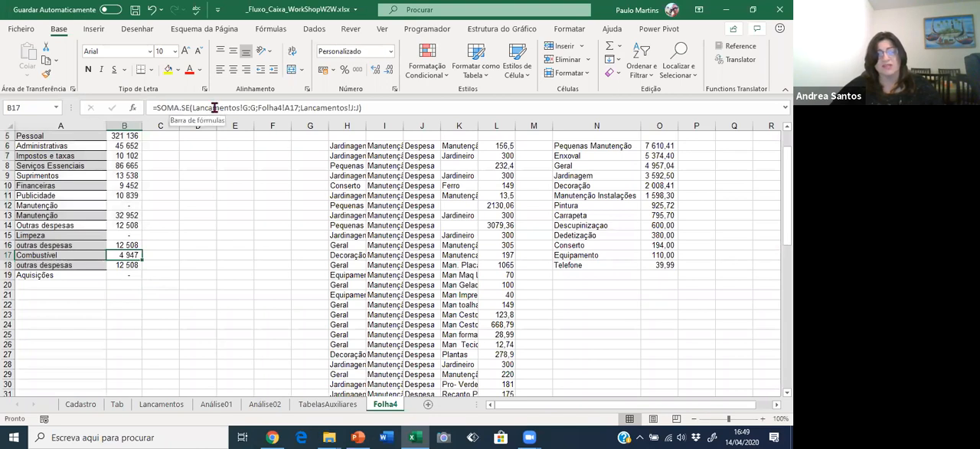
pyautogui.click(162, 404)
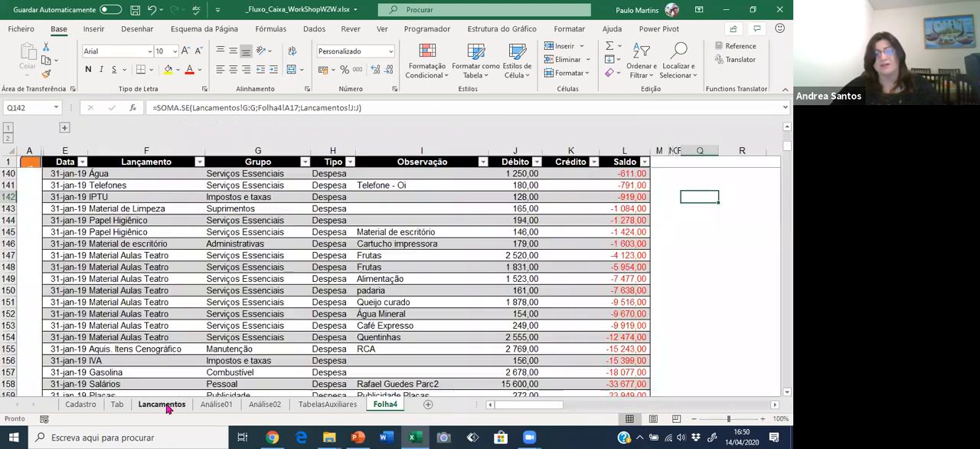
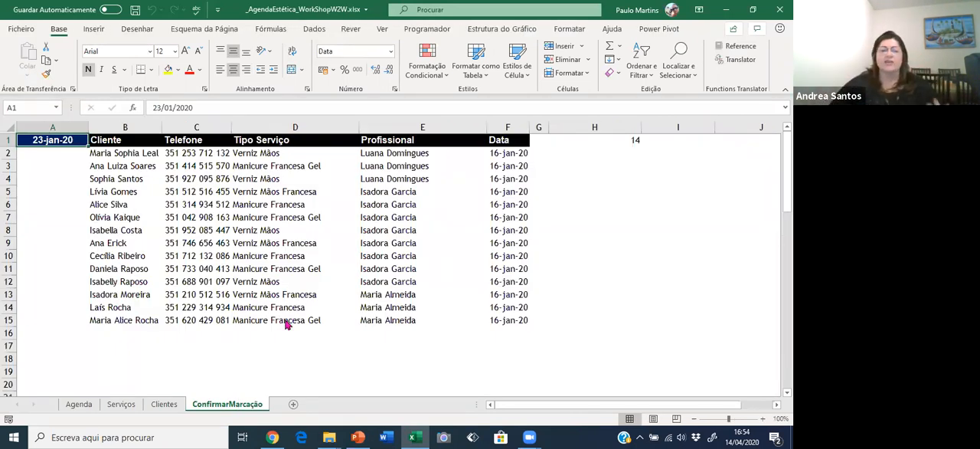
# Review the client table on the Clientes sheet, covering name, birth date, first appointment and mobile number.
pyautogui.click(164, 407)
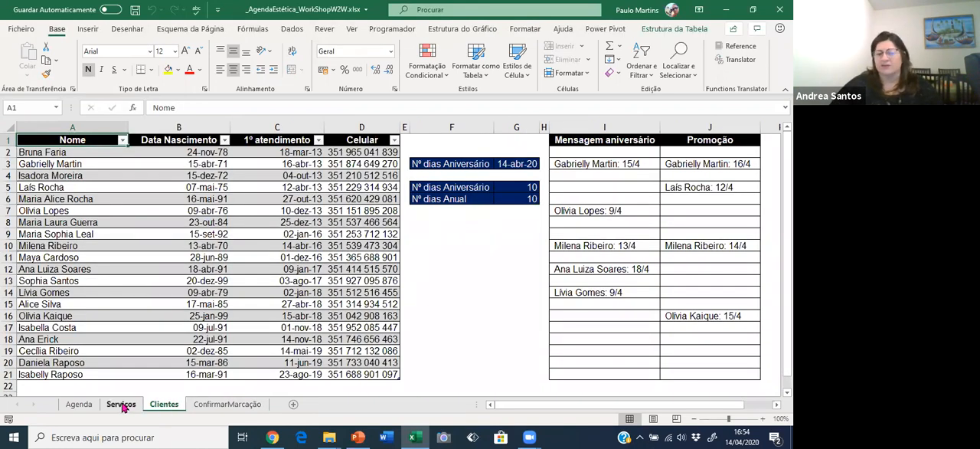
pyautogui.moveTo(74, 156); pyautogui.dragTo(349, 373)
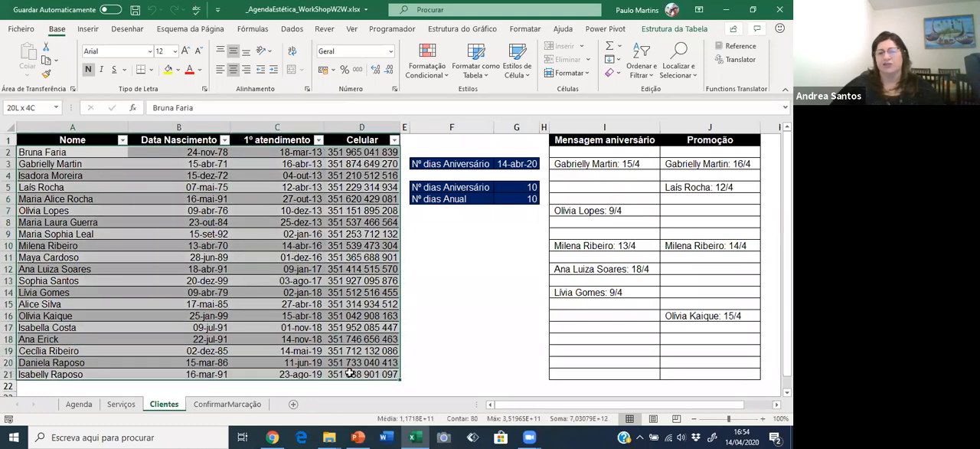
pyautogui.click(180, 152)
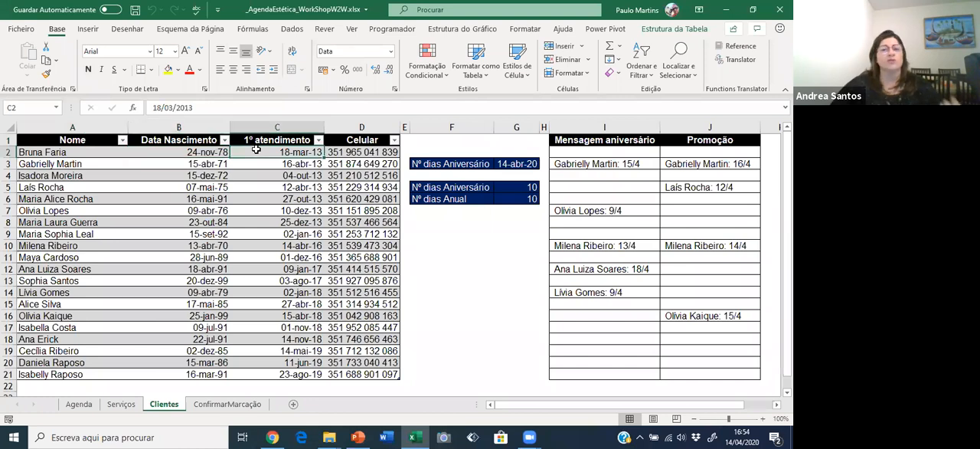
pyautogui.click(338, 152)
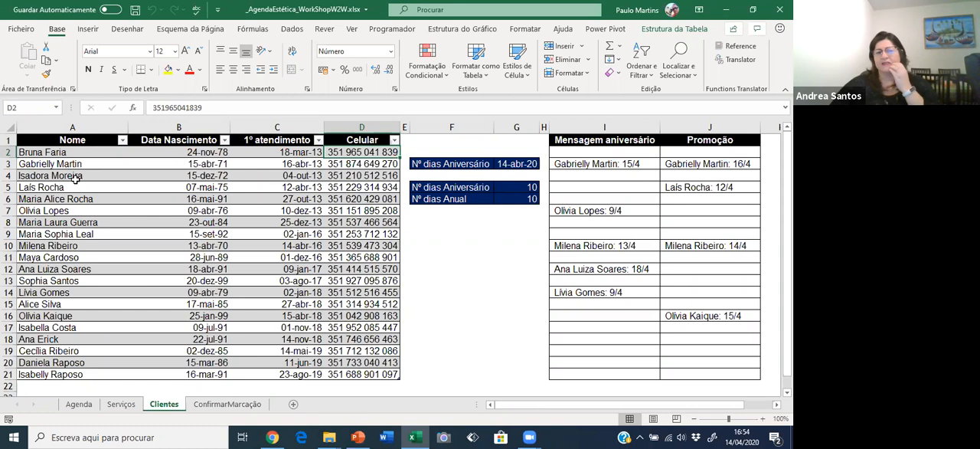
pyautogui.click(144, 152)
pyautogui.press('Right')
pyautogui.press('Left')
pyautogui.press('Right')
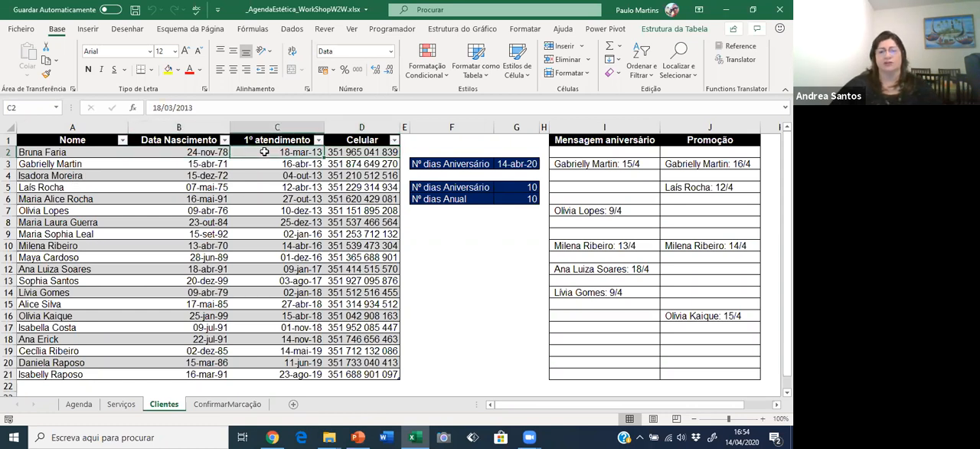
# Examine the service list on the Serviços sheet, comparing prices and return intervals in days for the nail and pedicure services.
pyautogui.click(120, 404)
pyautogui.click(107, 230)
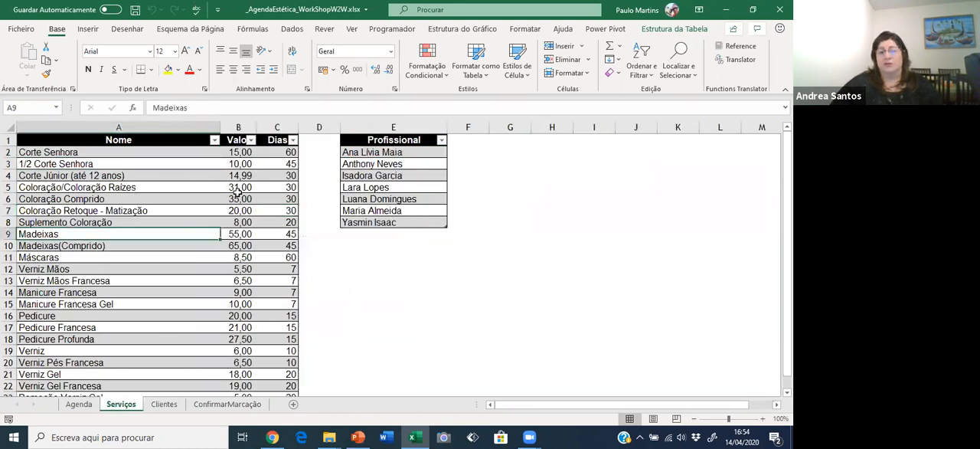
pyautogui.click(236, 196)
pyautogui.moveTo(287, 153); pyautogui.dragTo(291, 329)
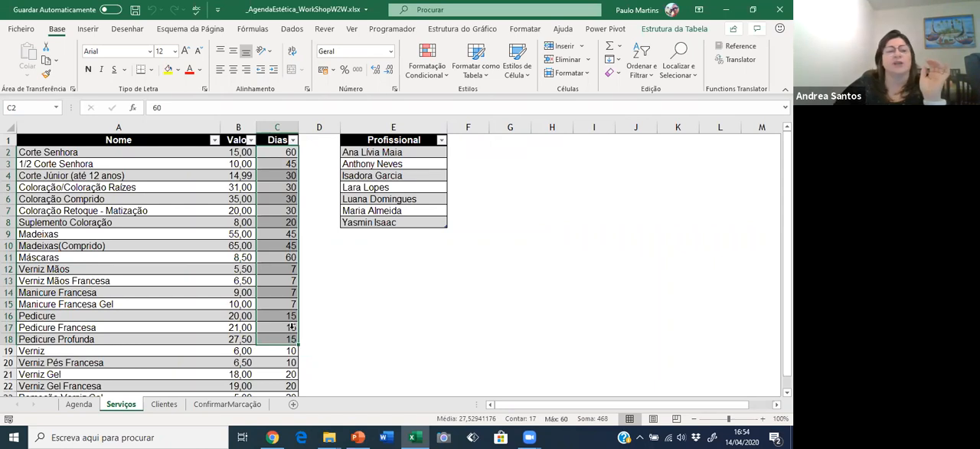
pyautogui.moveTo(70, 268); pyautogui.dragTo(276, 309)
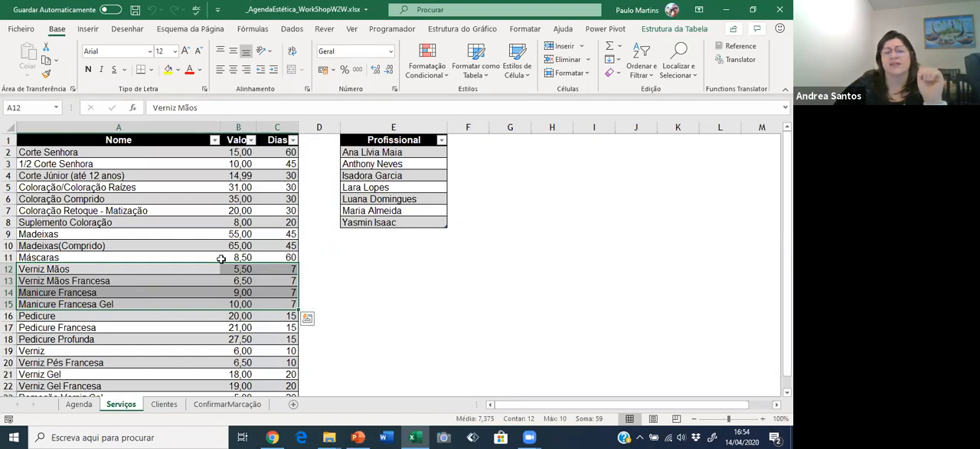
pyautogui.scroll(-1, 225, 258)
pyautogui.moveTo(108, 266); pyautogui.dragTo(278, 290)
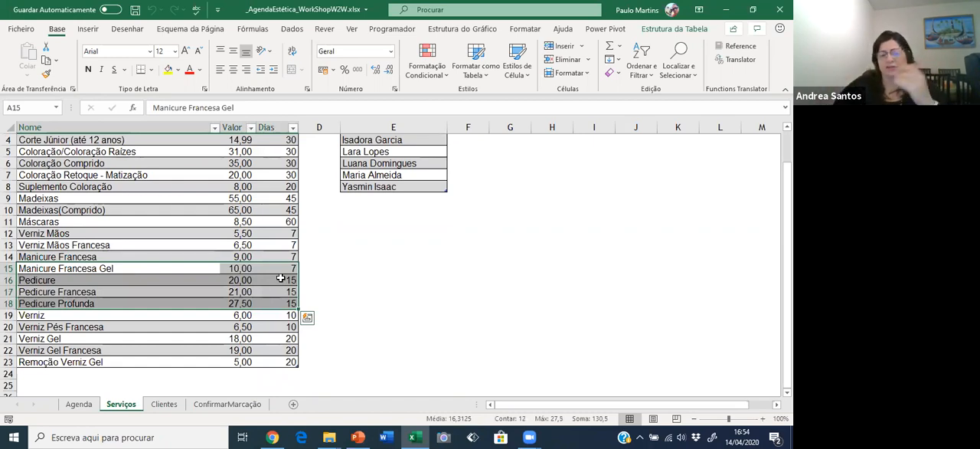
pyautogui.scroll(1, 178, 280)
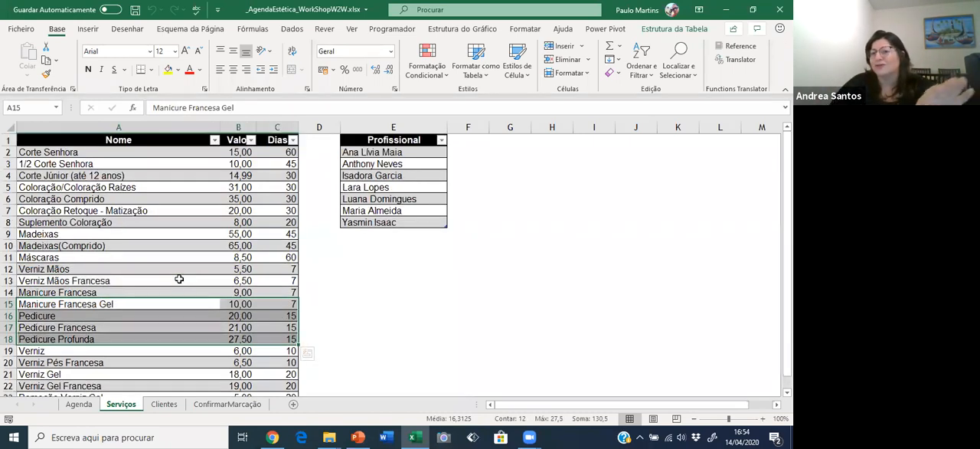
# Review the haircut and colouring rows of the Serviços sheet and the adjacent Profissional list.
pyautogui.click(242, 198)
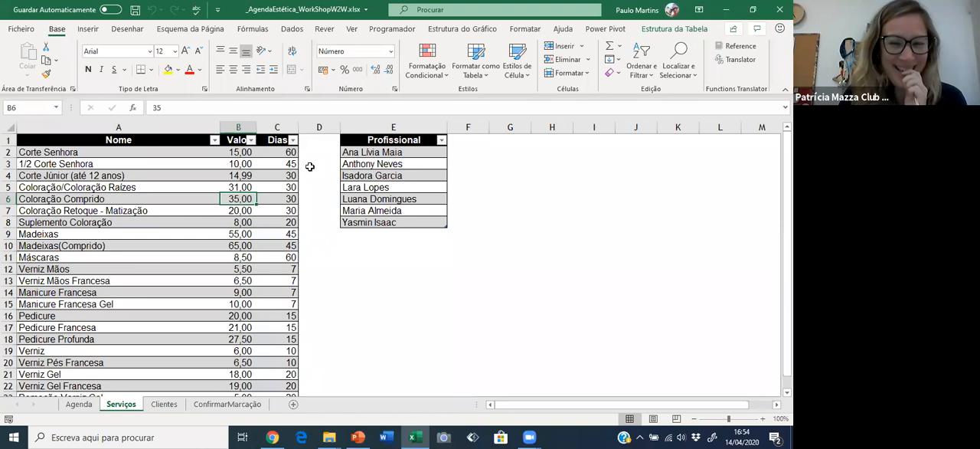
pyautogui.moveTo(279, 153); pyautogui.dragTo(61, 155)
pyautogui.click(50, 166)
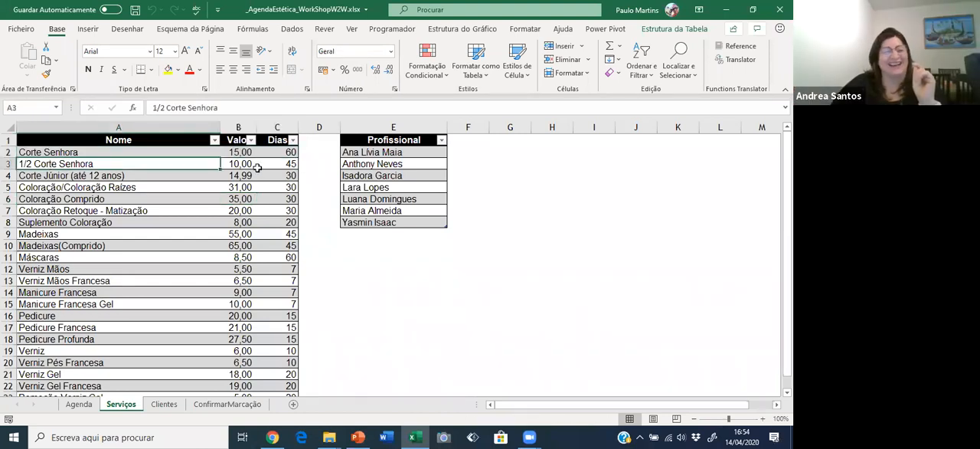
pyautogui.moveTo(260, 164); pyautogui.dragTo(83, 186)
pyautogui.click(99, 202)
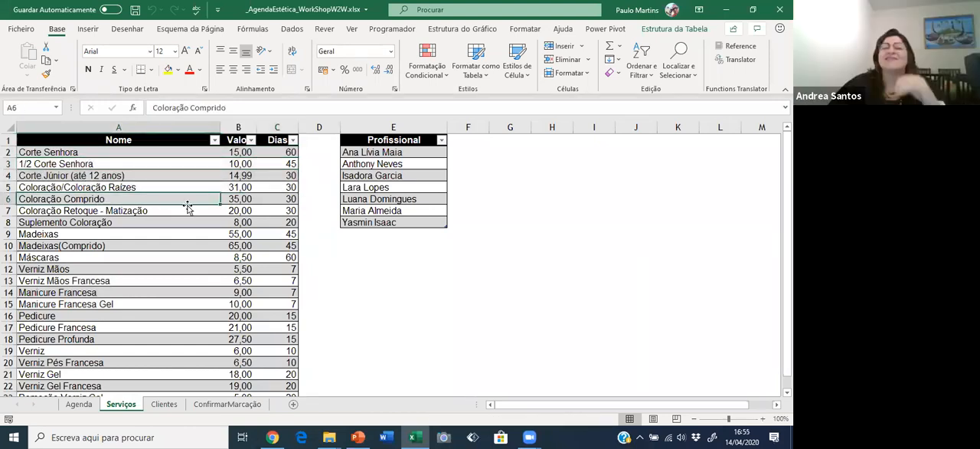
pyautogui.moveTo(379, 153); pyautogui.dragTo(381, 224)
# Inspect the reference date in G3 and the birthday day limit in G5 on the Clientes sheet.
pyautogui.click(166, 404)
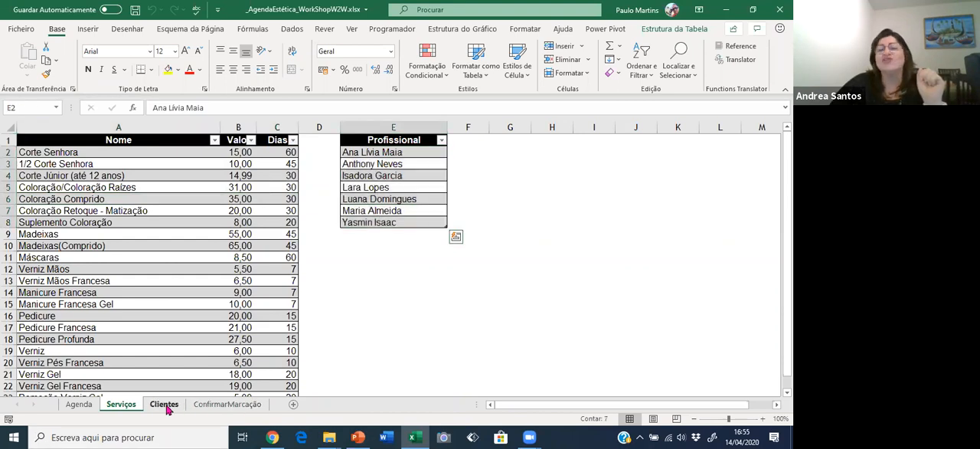
pyautogui.click(445, 238)
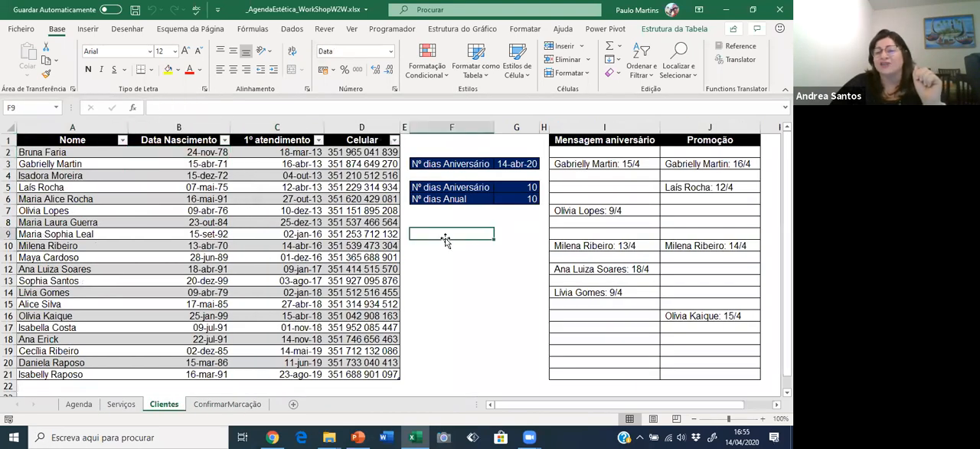
pyautogui.click(523, 188)
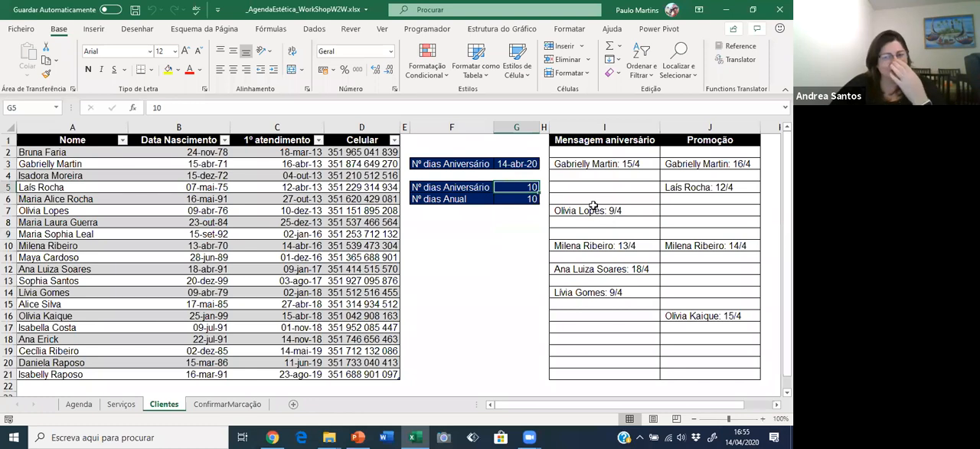
pyautogui.click(499, 163)
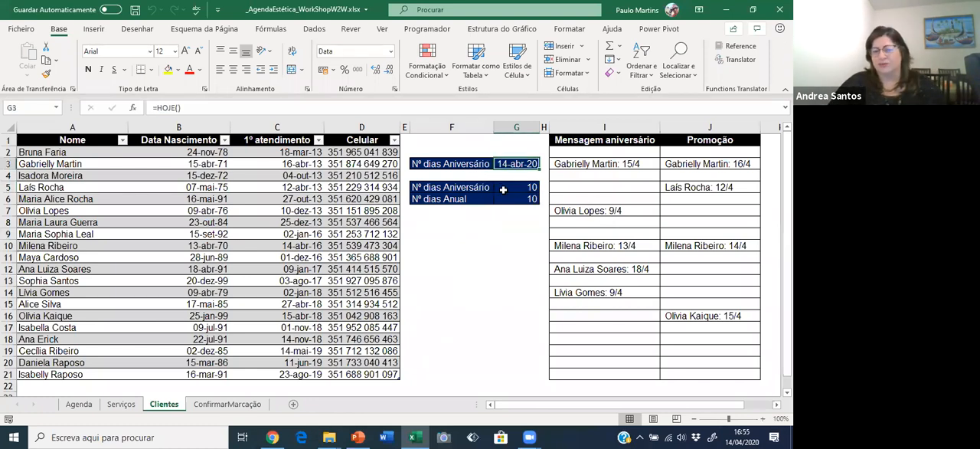
# Set Nº dias Aniversário in G5 to 3 and check the entries in the Mensagem aniversário column.
pyautogui.click(507, 188)
pyautogui.write('3')
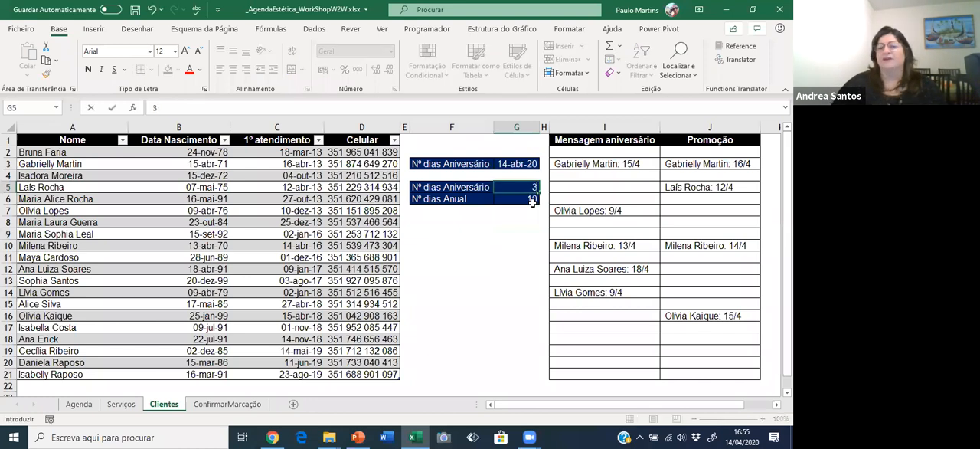
pyautogui.press('Return')
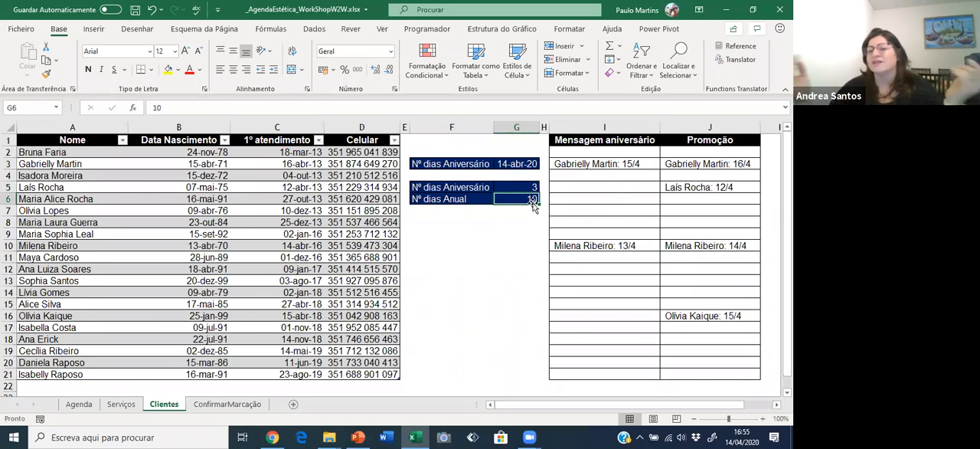
pyautogui.click(575, 167)
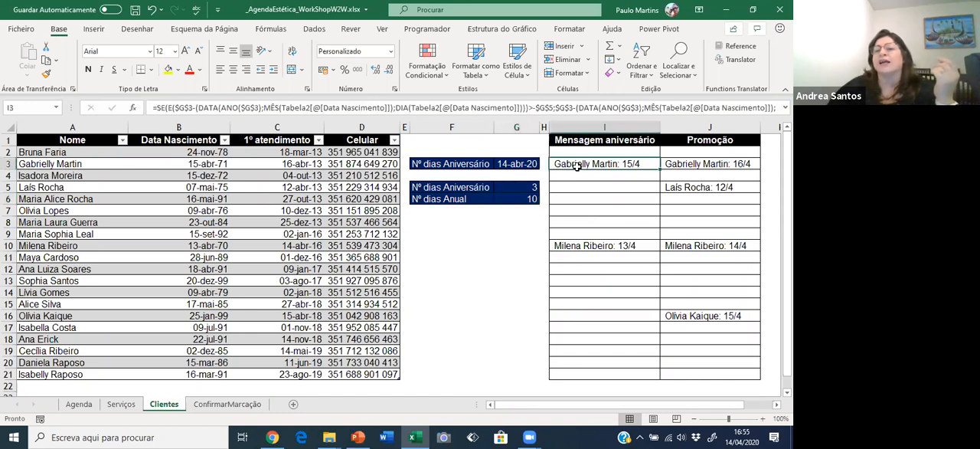
pyautogui.click(597, 247)
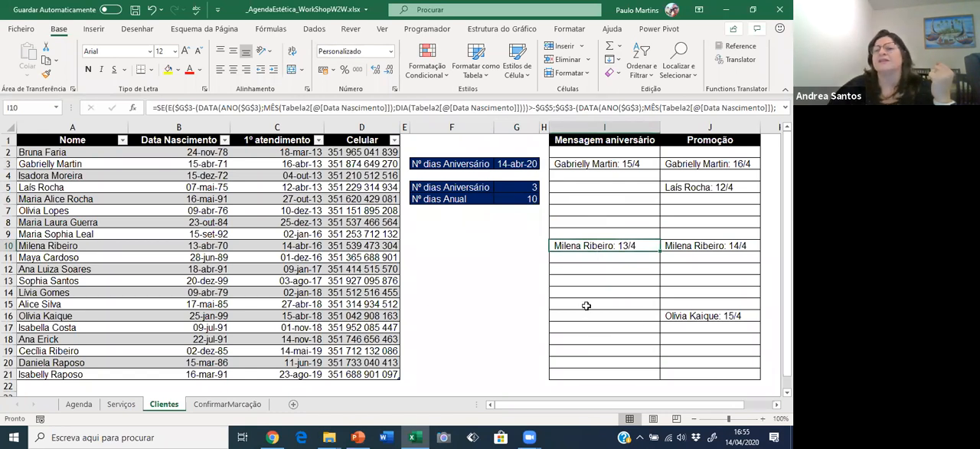
# Replace the HOJE() formula in reference date cell G3 with the fixed date 20-4-20.
pyautogui.click(500, 165)
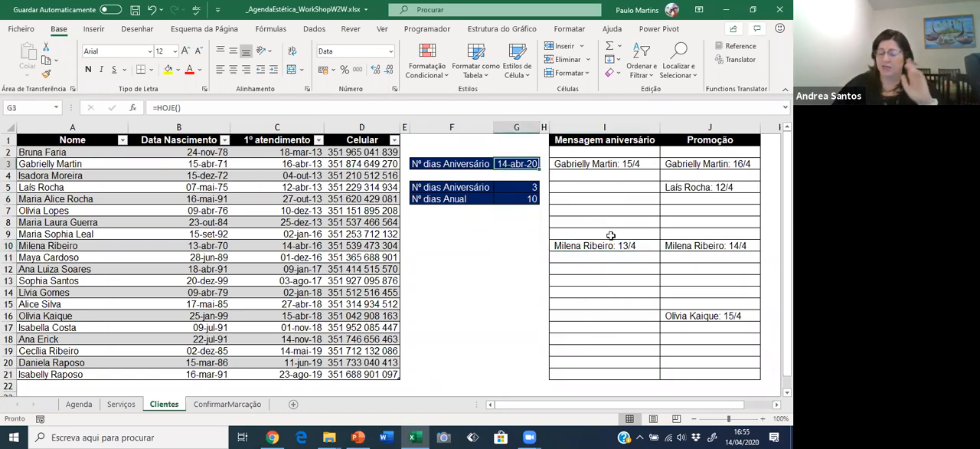
pyautogui.write('20-4-20')
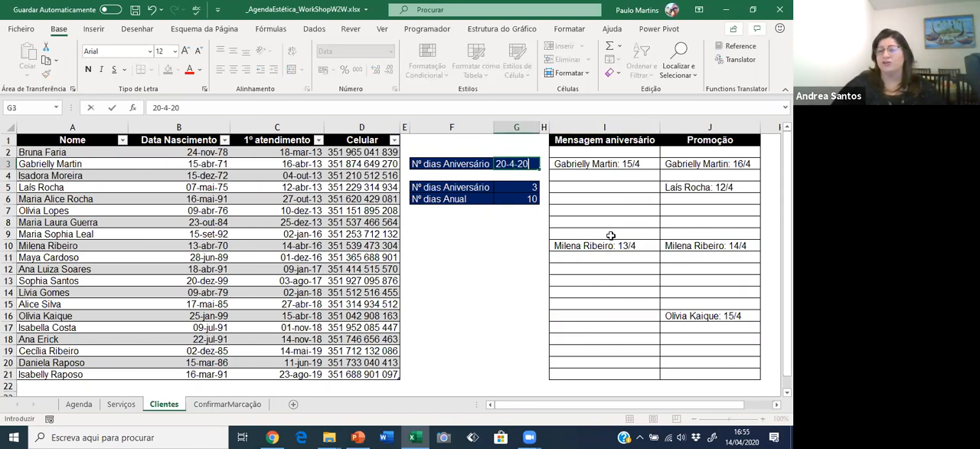
pyautogui.press('Return')
pyautogui.press('Up')
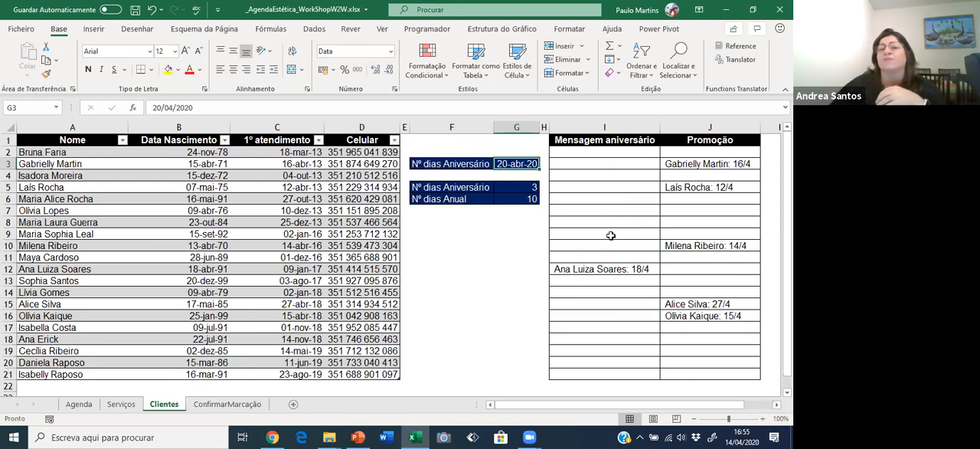
# Set Nº dias Aniversário in G5 to 8 and inspect the birthday message formulas in I3 and I10.
pyautogui.click(514, 191)
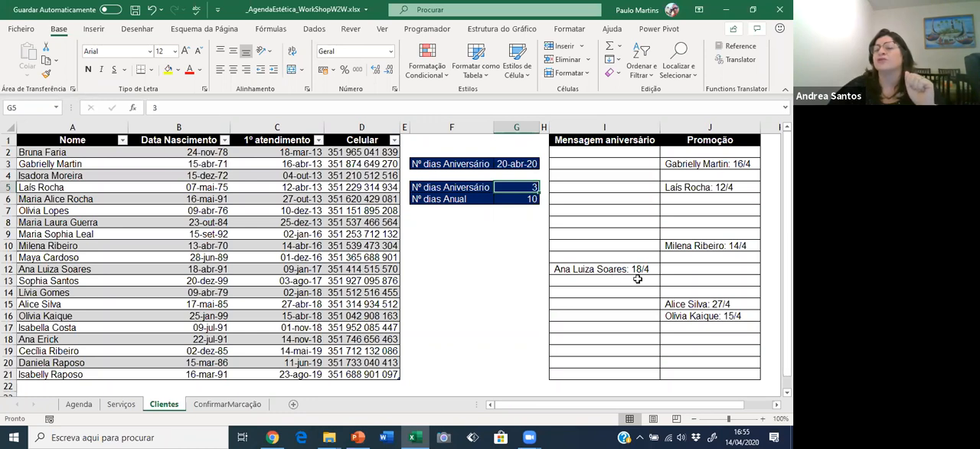
pyautogui.write('8')
pyautogui.press('Return')
pyautogui.press('Up')
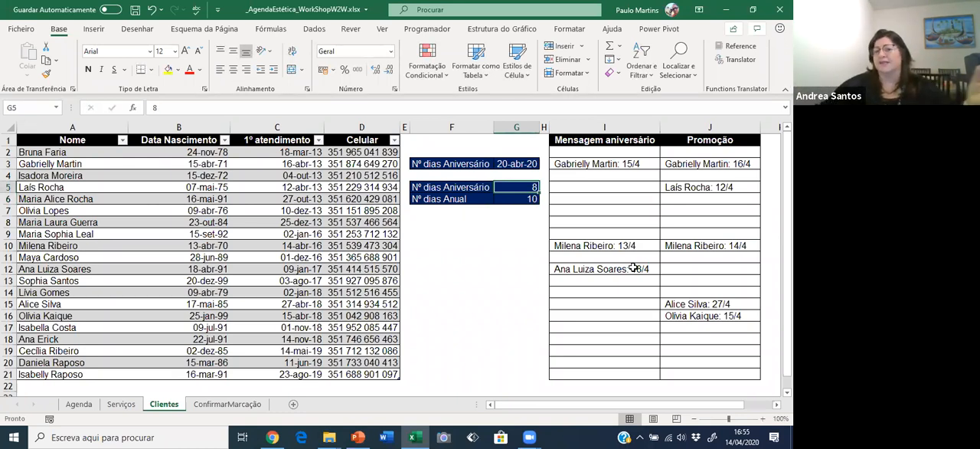
pyautogui.click(627, 166)
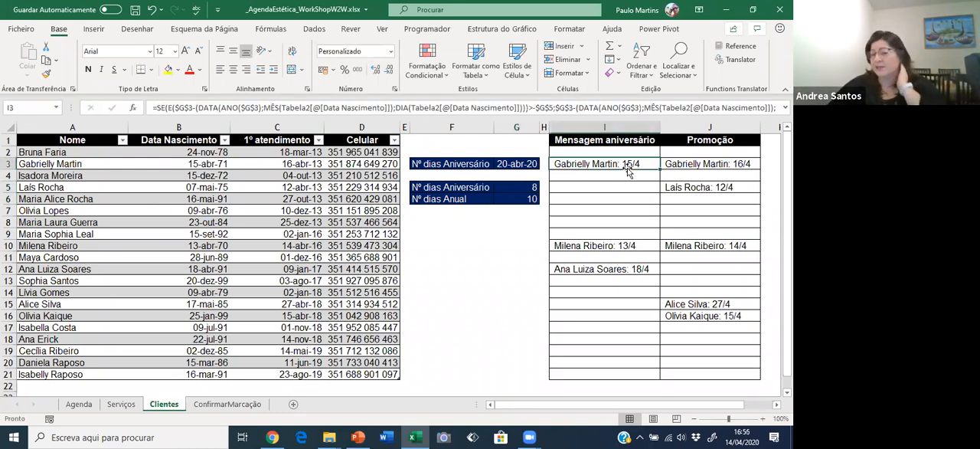
pyautogui.click(612, 247)
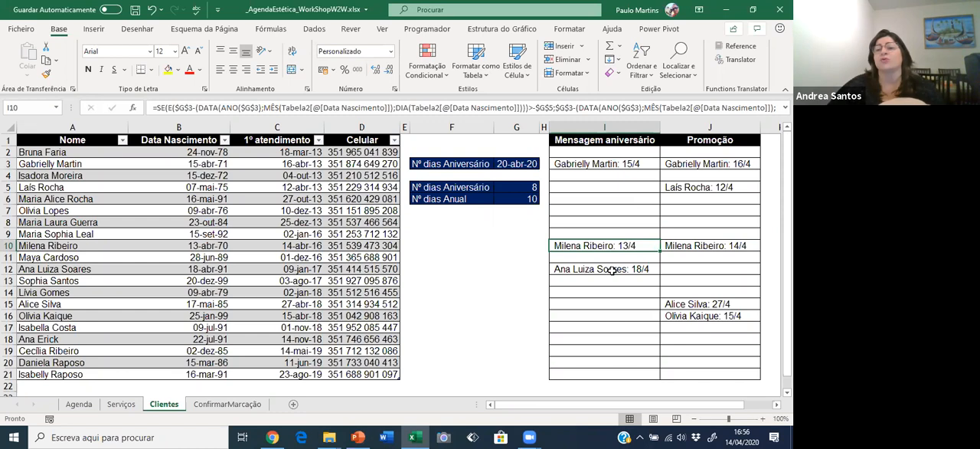
# Set Nº dias Anual in G6 to 2 to test the Promoção column.
pyautogui.click(440, 200)
pyautogui.click(512, 200)
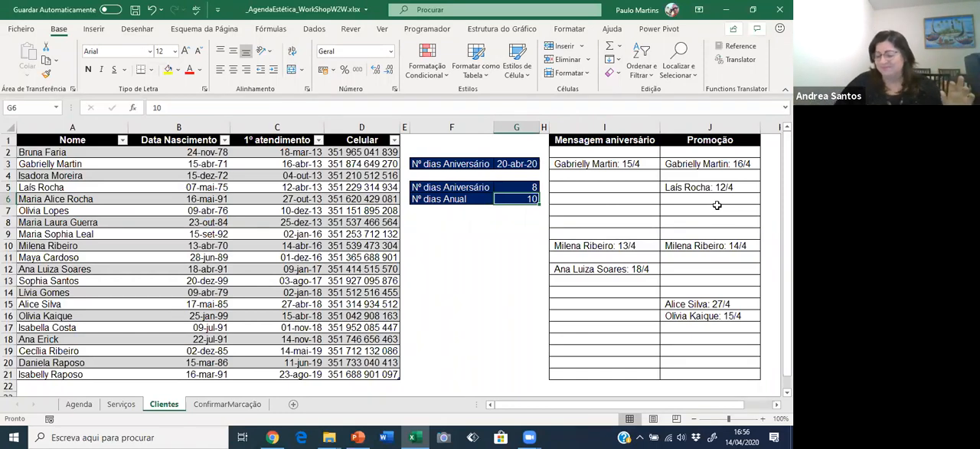
pyautogui.write('2')
pyautogui.press('Return')
pyautogui.press('Up')
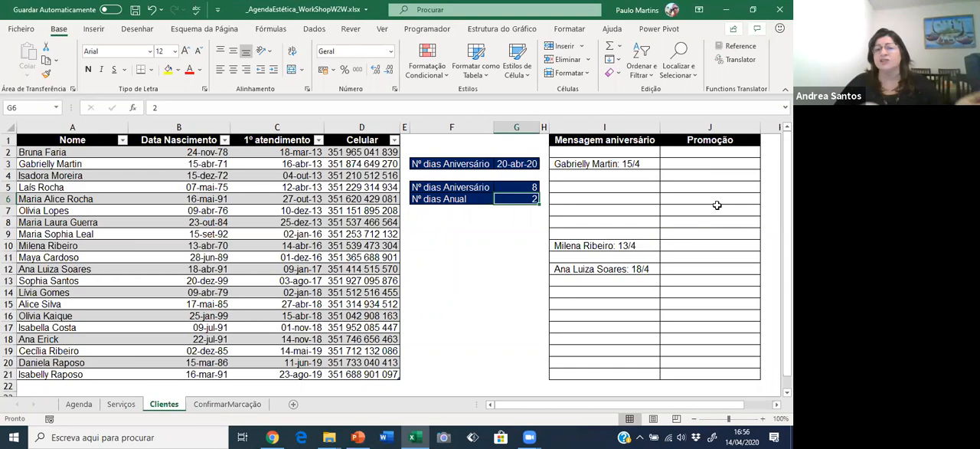
# Set Nº dias Anual in G6 to 5 and compare the Promoção entry in J3 with its first appointment and reference dates.
pyautogui.write('5')
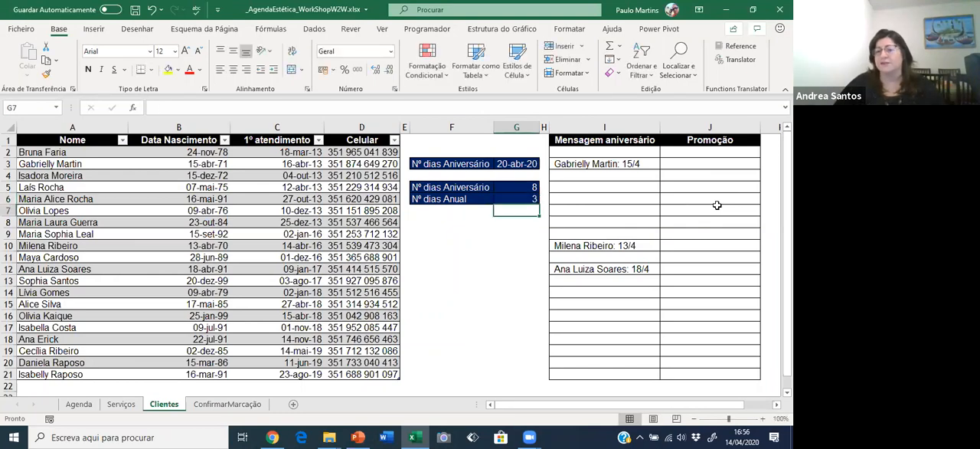
pyautogui.hotkey('ctrl', 'Return')
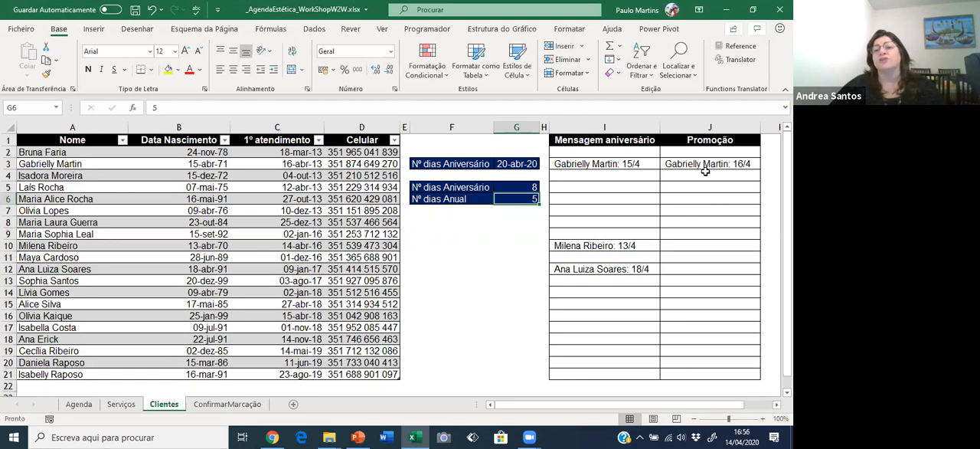
pyautogui.click(284, 164)
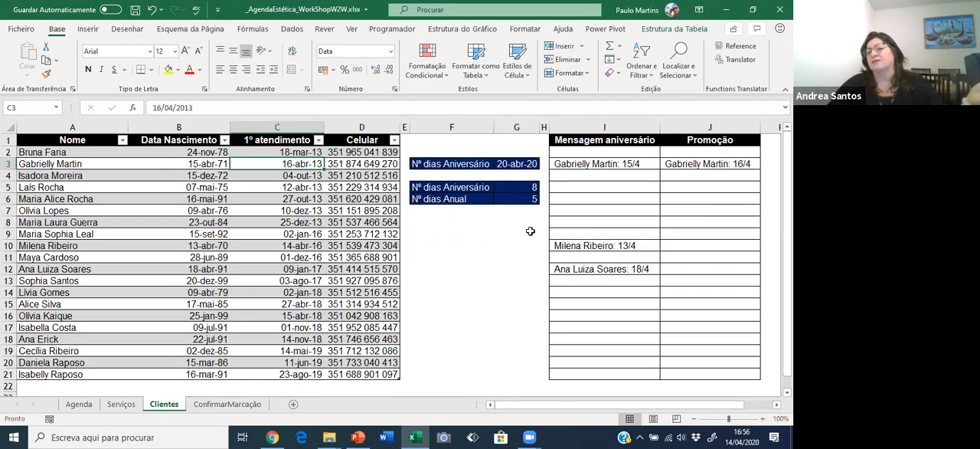
pyautogui.click(703, 167)
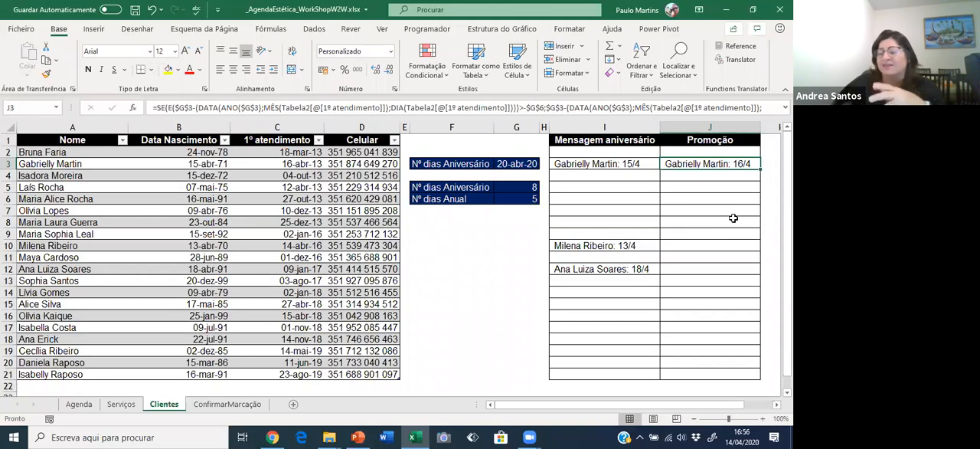
pyautogui.click(523, 166)
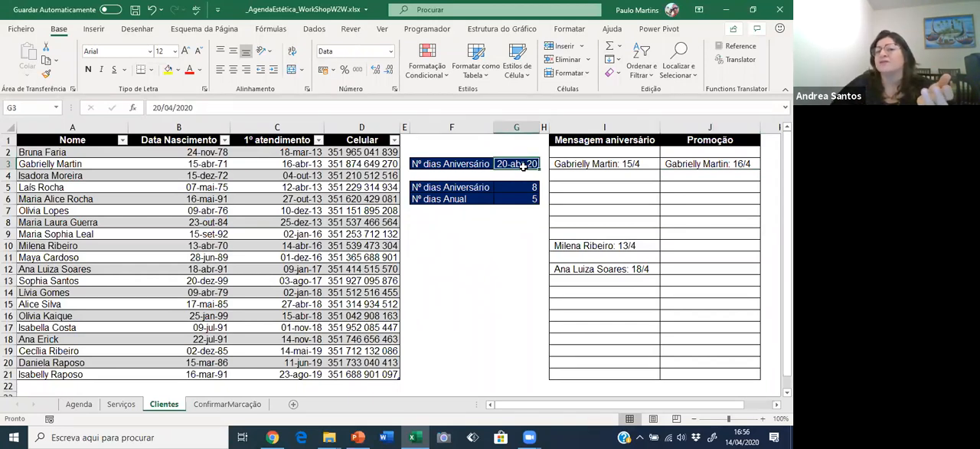
# Check the 1º atendimento filter options and review the Mensagem aniversário and Promoção formulas against Nº dias Anual in G6.
pyautogui.click(317, 140)
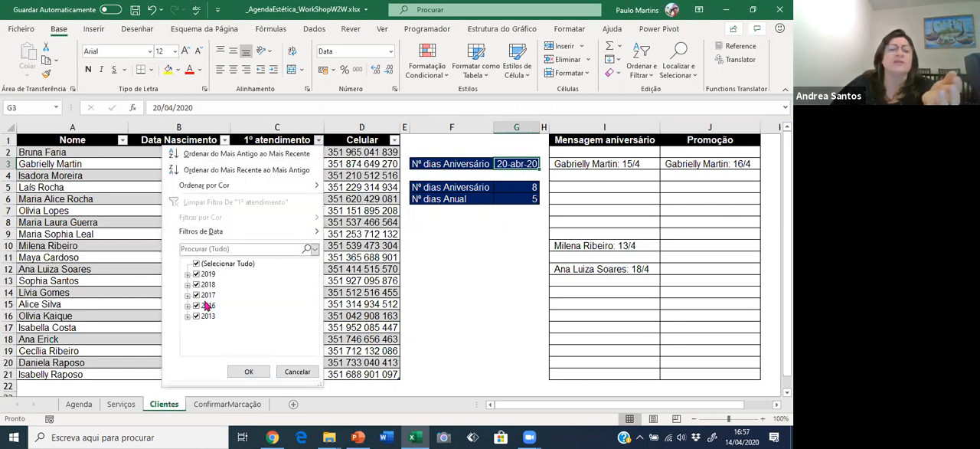
pyautogui.click(294, 372)
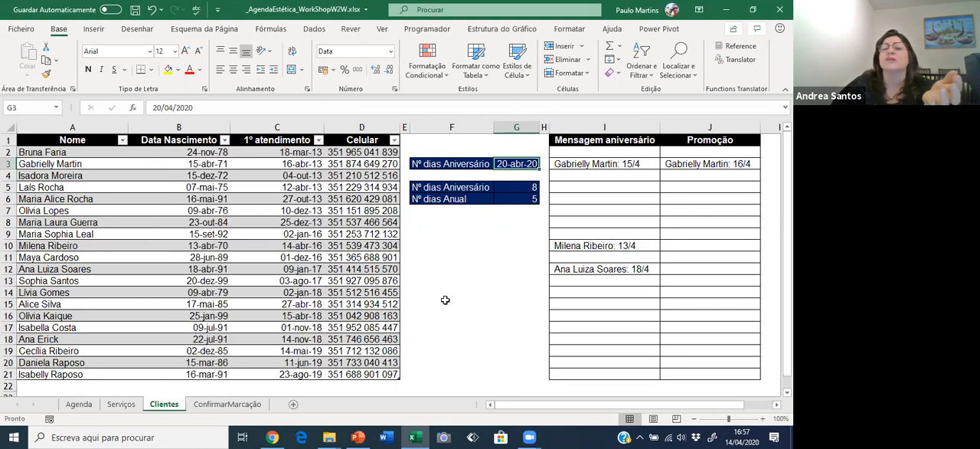
pyautogui.click(602, 166)
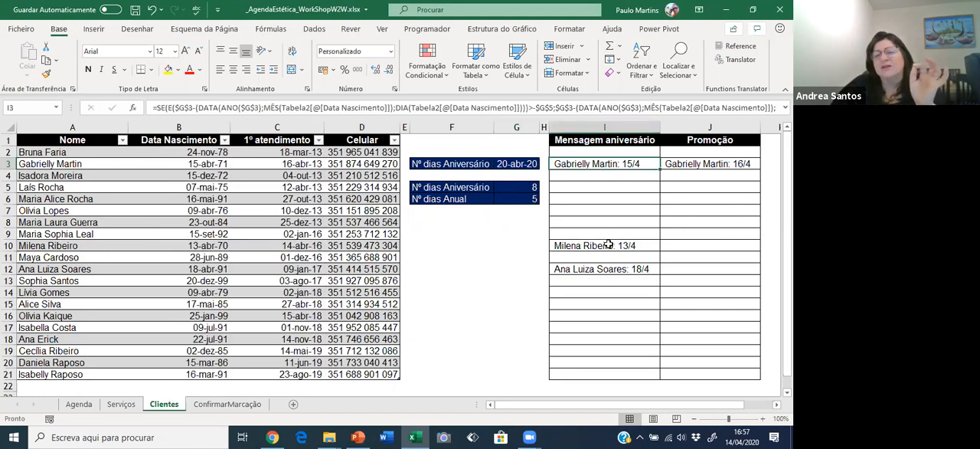
pyautogui.click(679, 164)
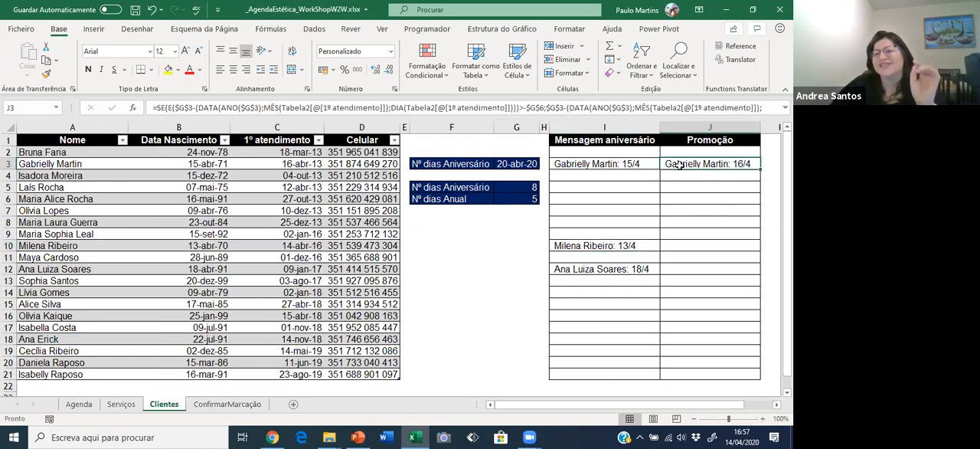
pyautogui.click(514, 199)
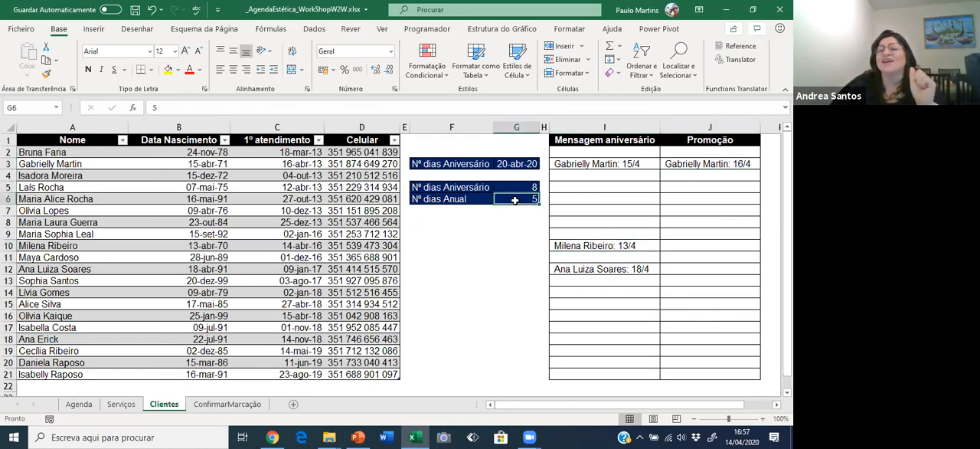
pyautogui.moveTo(637, 165); pyautogui.dragTo(635, 296)
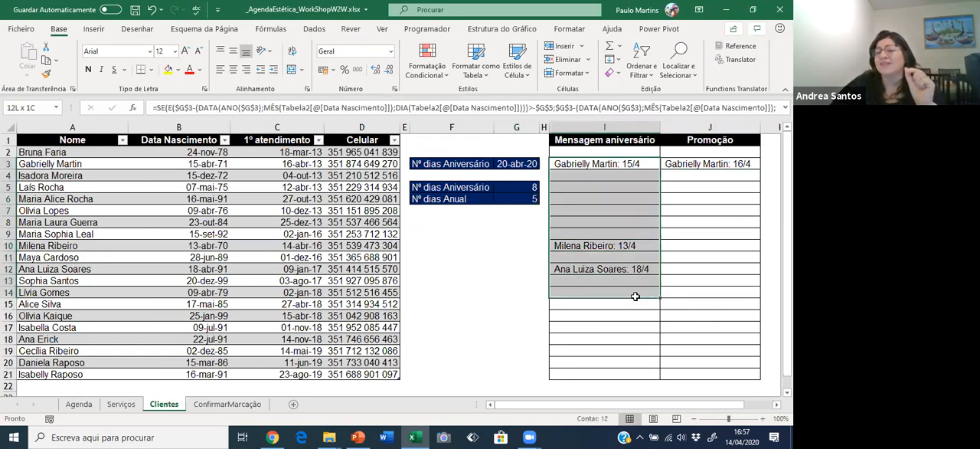
pyautogui.moveTo(688, 165); pyautogui.dragTo(693, 292)
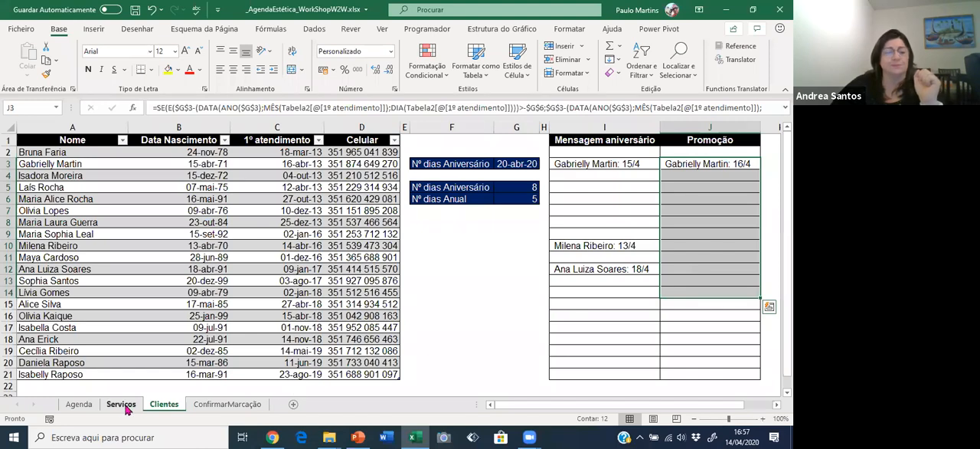
# Review the Data, Hora and Cliente columns of the appointment table on the Agenda sheet.
pyautogui.click(79, 403)
pyautogui.click(83, 221)
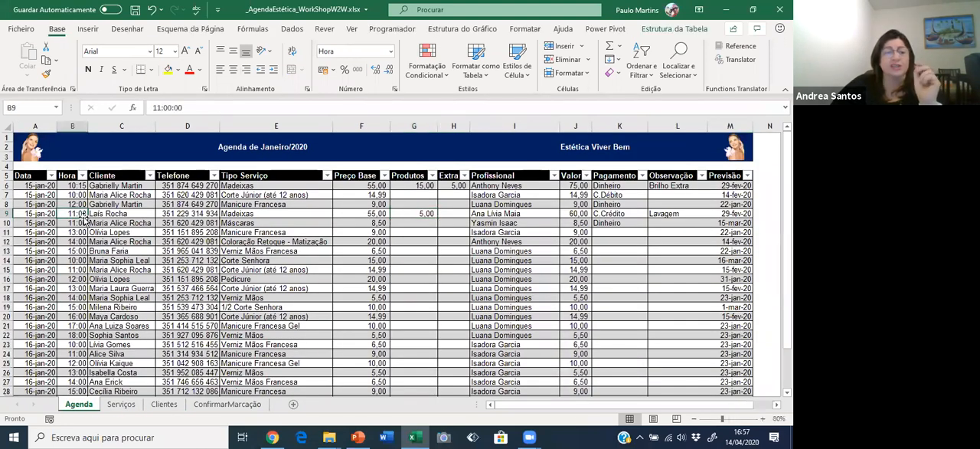
pyautogui.click(35, 222)
pyautogui.scroll(-1, 108, 217)
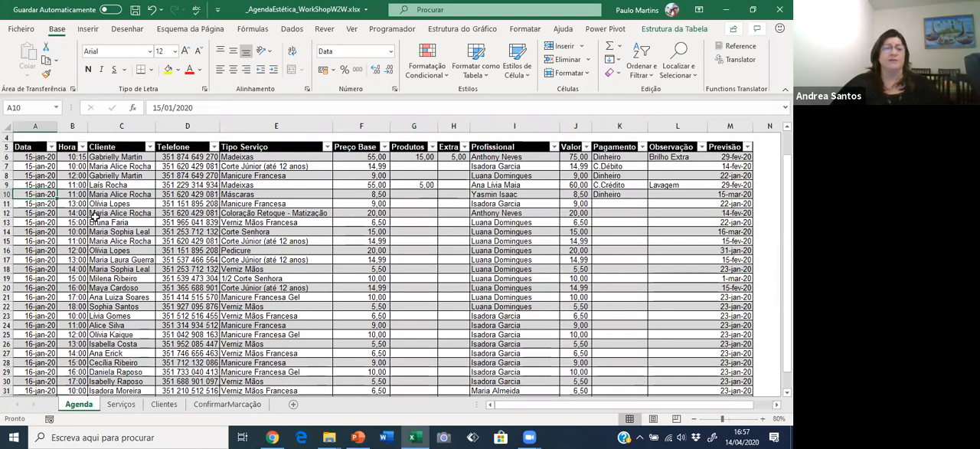
pyautogui.scroll(1, 96, 217)
pyautogui.moveTo(73, 185); pyautogui.dragTo(79, 270)
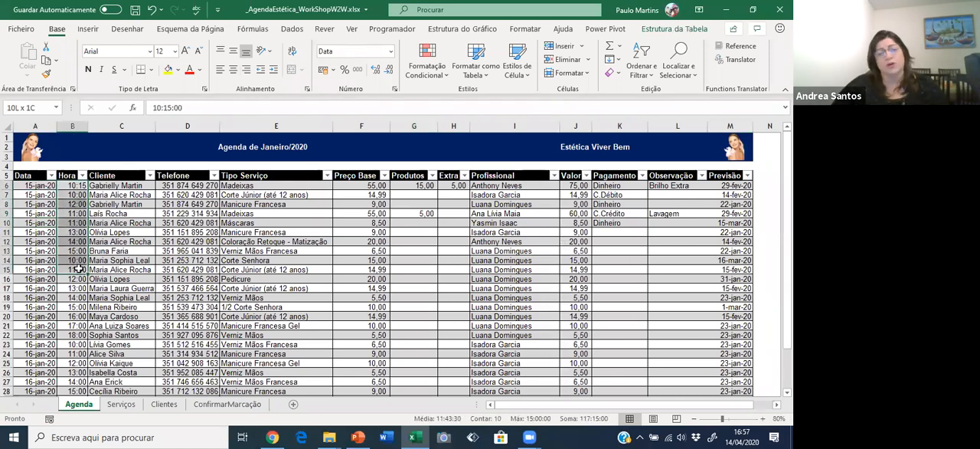
pyautogui.click(123, 195)
pyautogui.moveTo(123, 194); pyautogui.dragTo(121, 269)
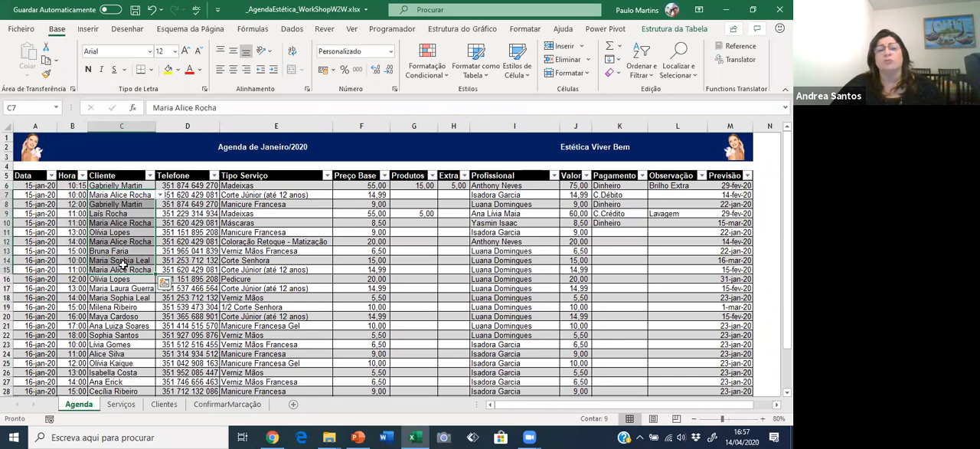
# Add a new row 34 to the agenda table for 17 January at 11:00 and look through its client list.
pyautogui.scroll(-5, 118, 230)
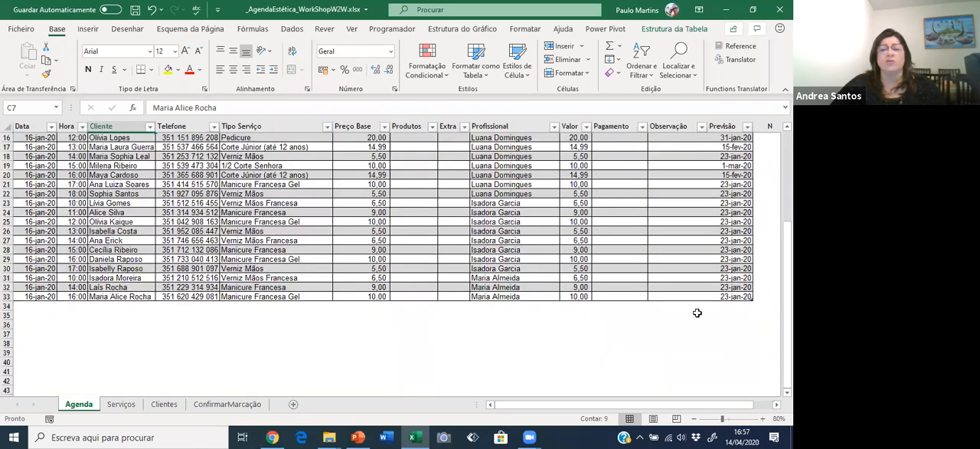
pyautogui.click(743, 296)
pyautogui.press('Tab')
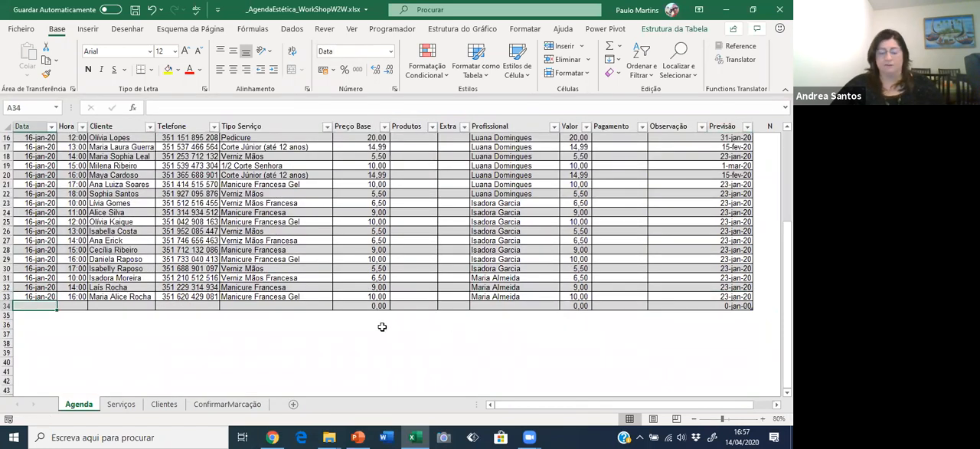
pyautogui.write('17-1-20')
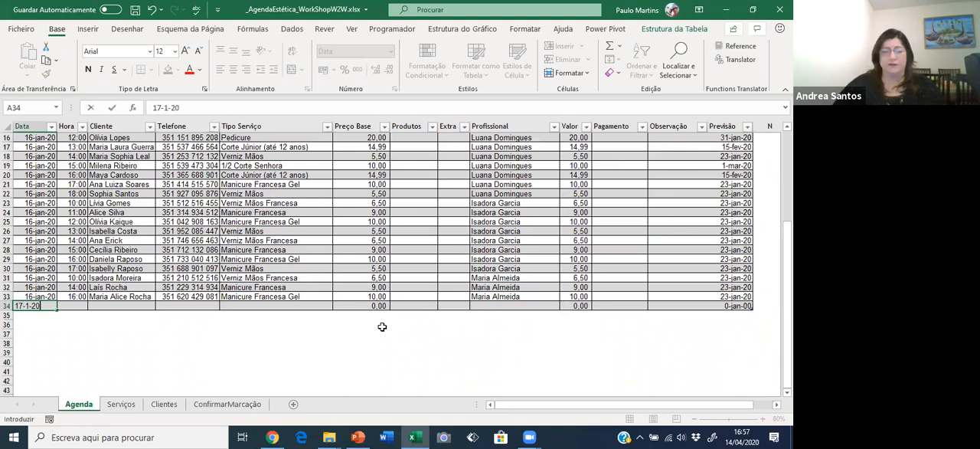
pyautogui.press('Tab')
pyautogui.write('1')
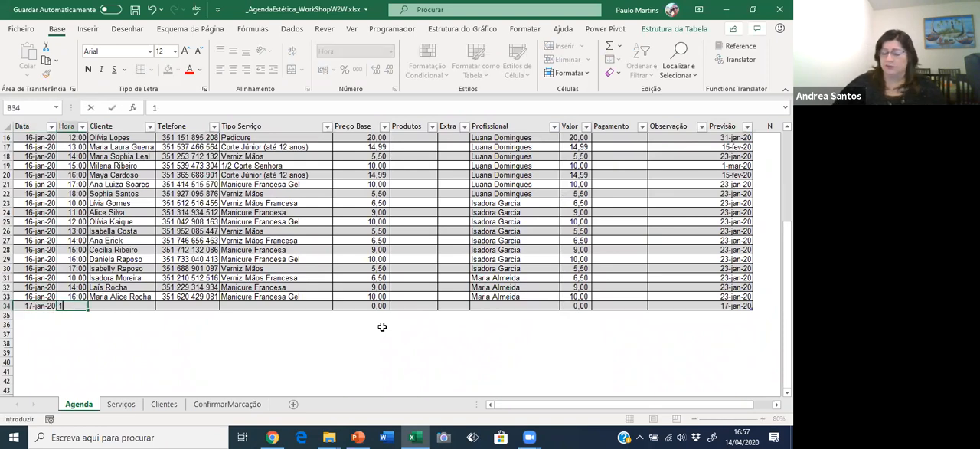
pyautogui.write('1:00')
pyautogui.press('Tab')
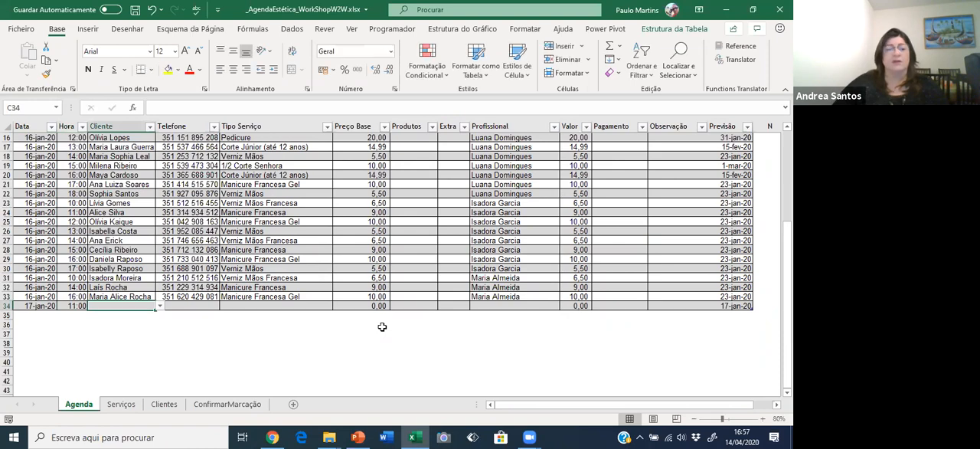
pyautogui.click(159, 305)
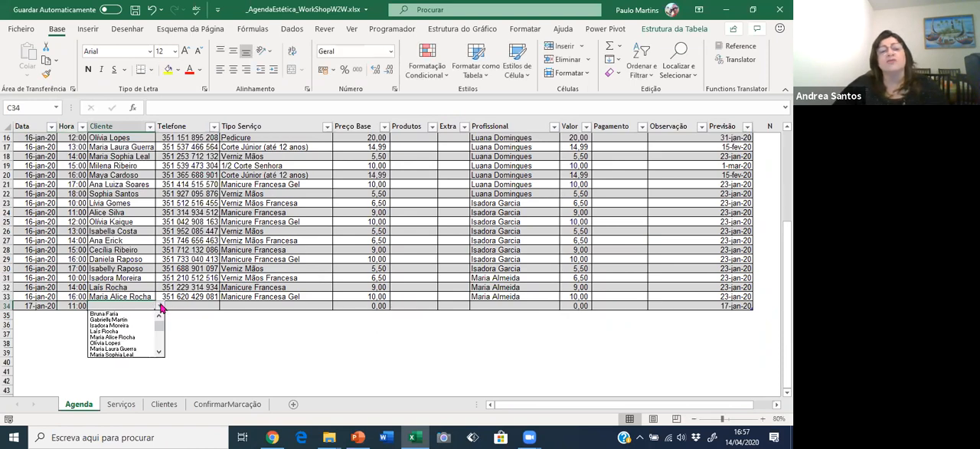
pyautogui.moveTo(160, 329); pyautogui.dragTo(159, 343)
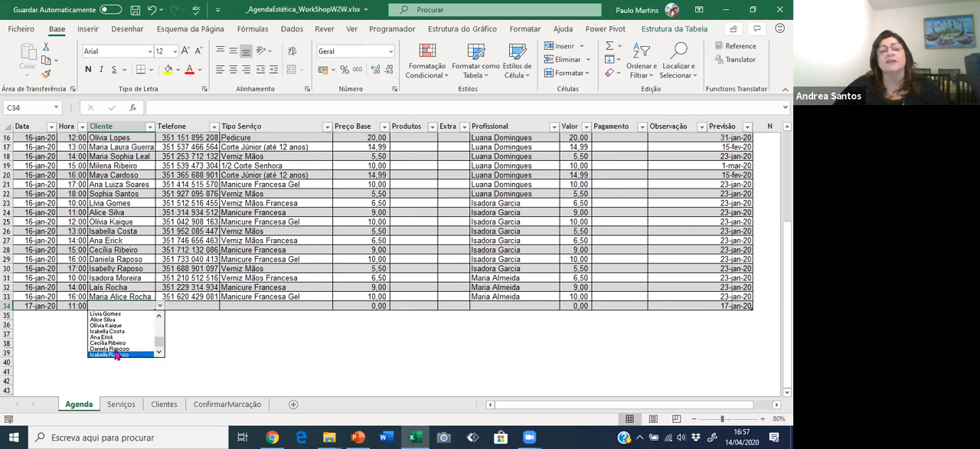
# Add a new row 22 to the table on the Clientes sheet and enter the new client's full name.
pyautogui.click(162, 403)
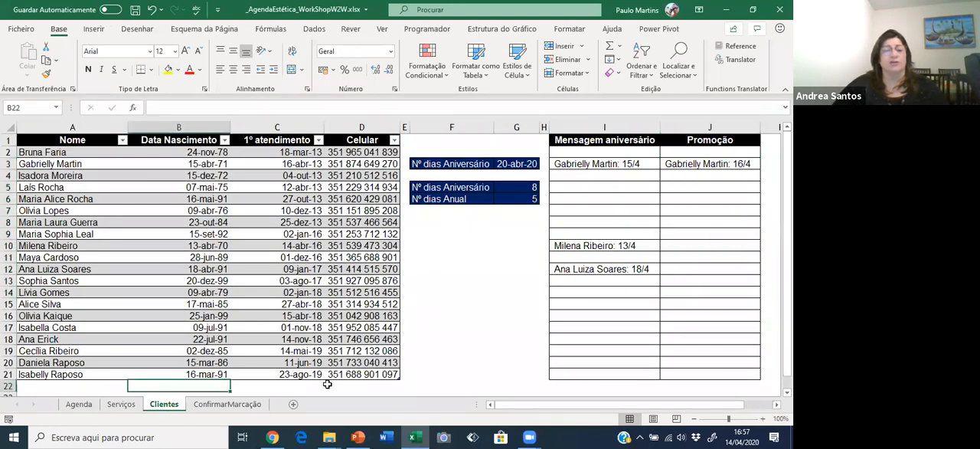
pyautogui.click(373, 375)
pyautogui.press('Tab')
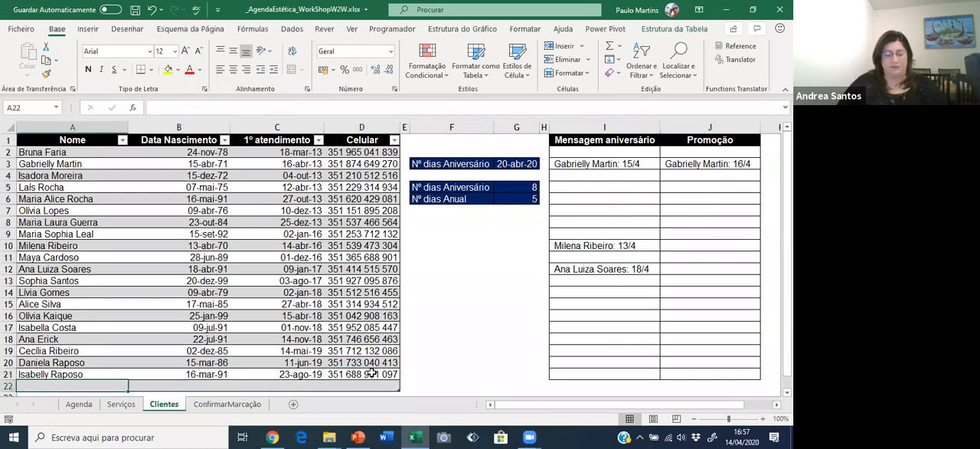
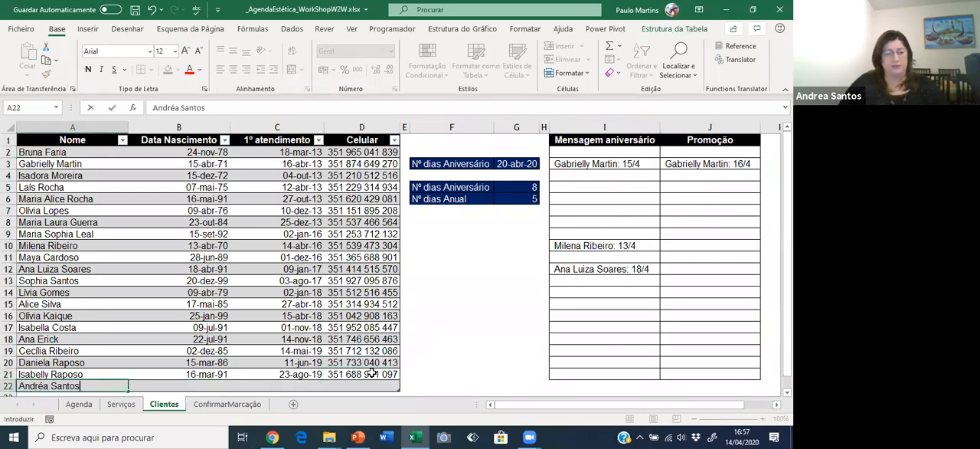
pyautogui.press('Return')
# Enter the new client's date of birth in B22 of the Data Nascimento column.
pyautogui.click(371, 373)
pyautogui.press('Left')
pyautogui.press('Left')
pyautogui.write('~17/7/71')
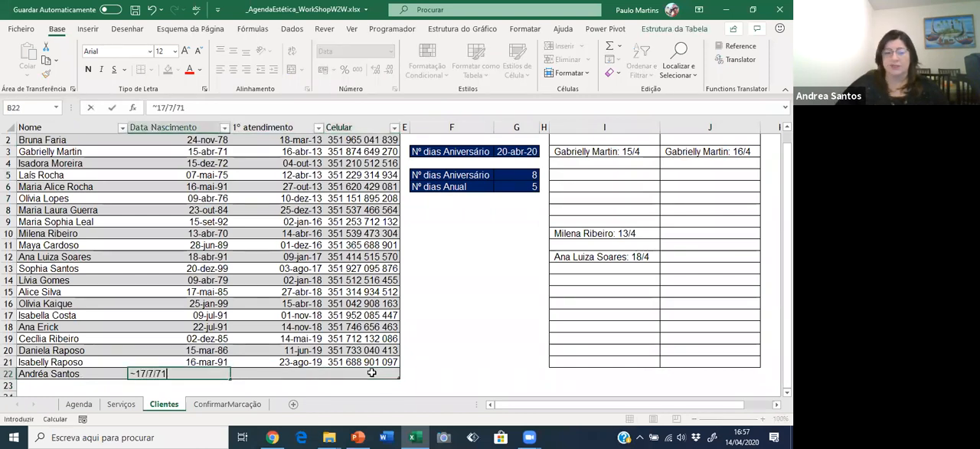
pyautogui.press('Tab')
pyautogui.write('1')
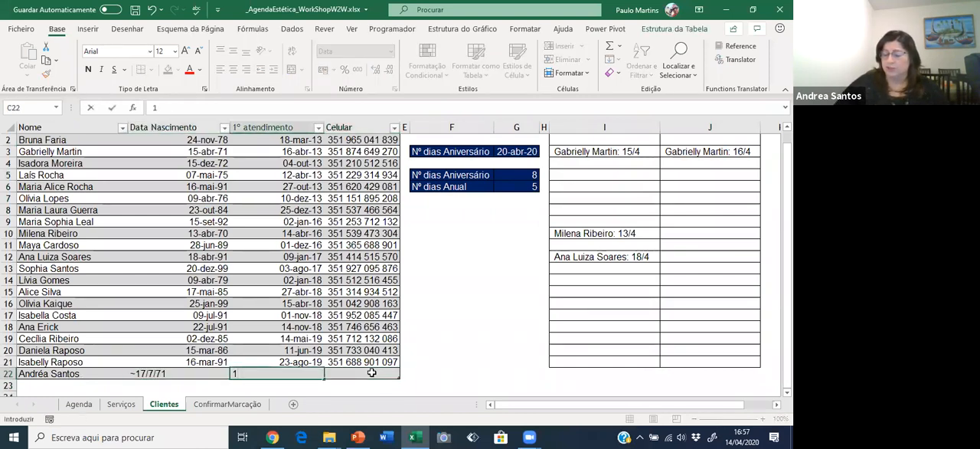
pyautogui.press('Escape')
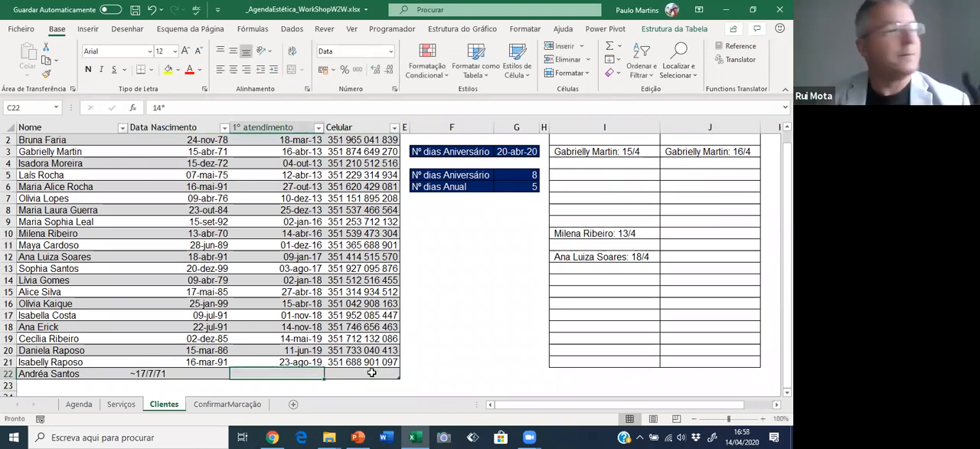
# Remove the stray leading tilde from the date of birth in B22.
pyautogui.press('Left')
pyautogui.press('F2')
pyautogui.press('Home')
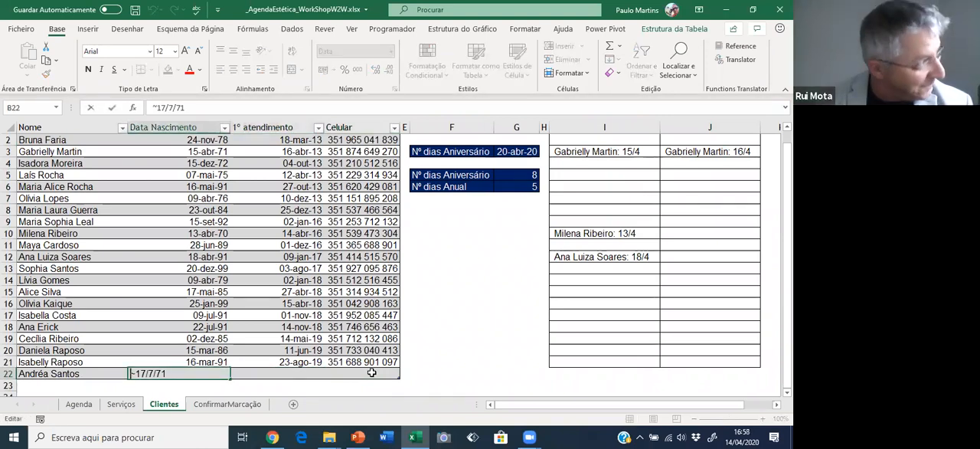
pyautogui.press('Delete')
pyautogui.press('Return')
# Set the new client's 1º atendimento in C22 to 14/4/20 and enter the mobile number under Celular.
pyautogui.press('Up')
pyautogui.press('Right')
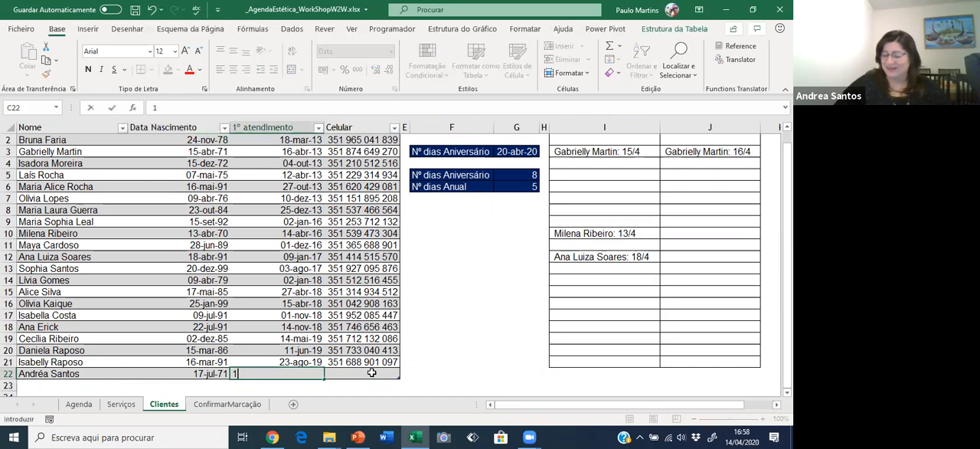
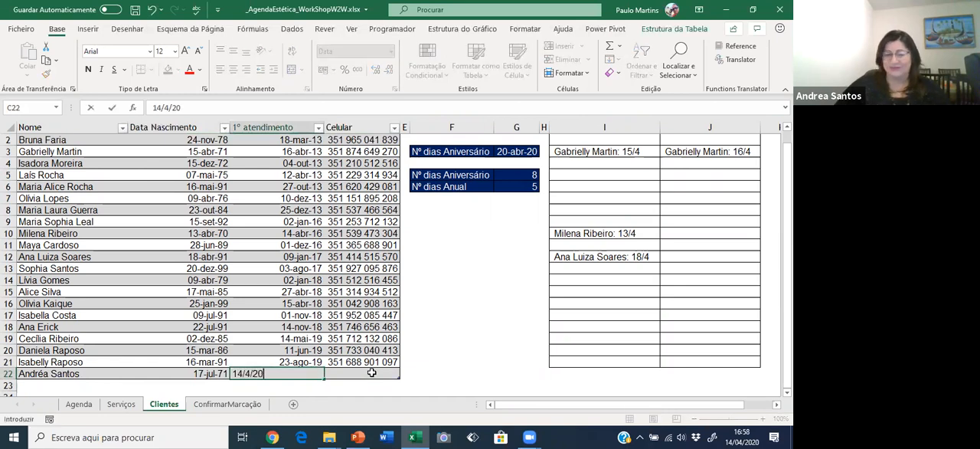
pyautogui.press('Tab')
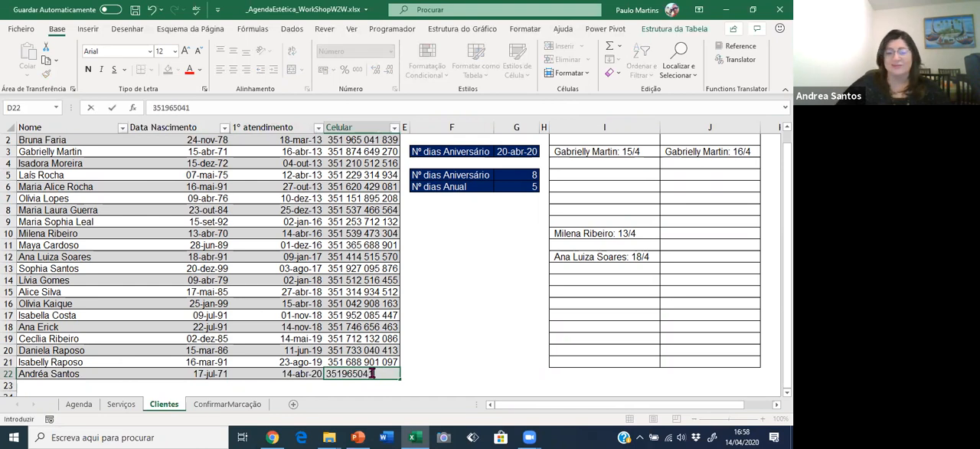
pyautogui.press('Return')
pyautogui.press('Up')
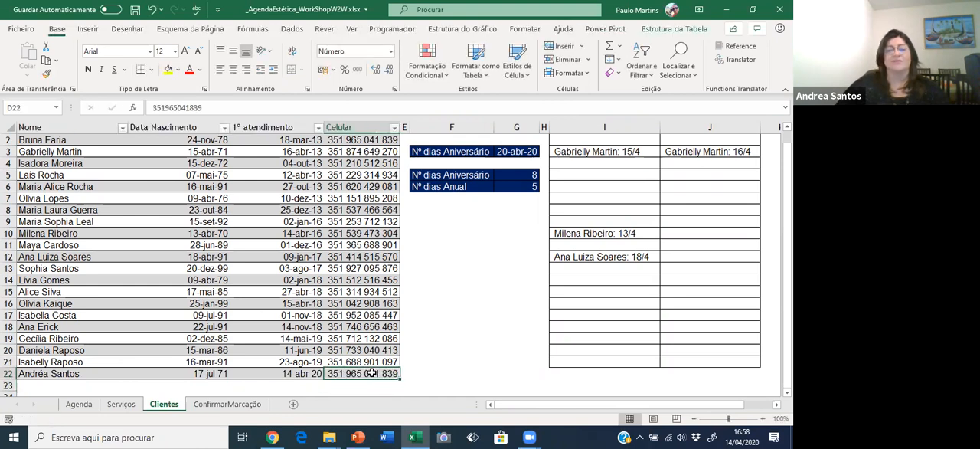
# On the Agenda sheet, choose the newly registered client in C34 for the 17 January appointment.
pyautogui.click(76, 404)
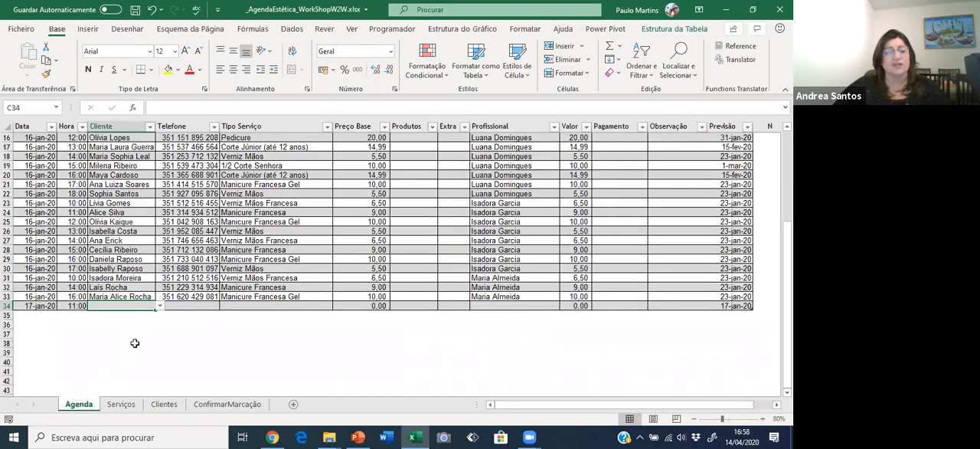
pyautogui.click(160, 306)
pyautogui.moveTo(159, 327); pyautogui.dragTo(156, 354)
pyautogui.click(132, 354)
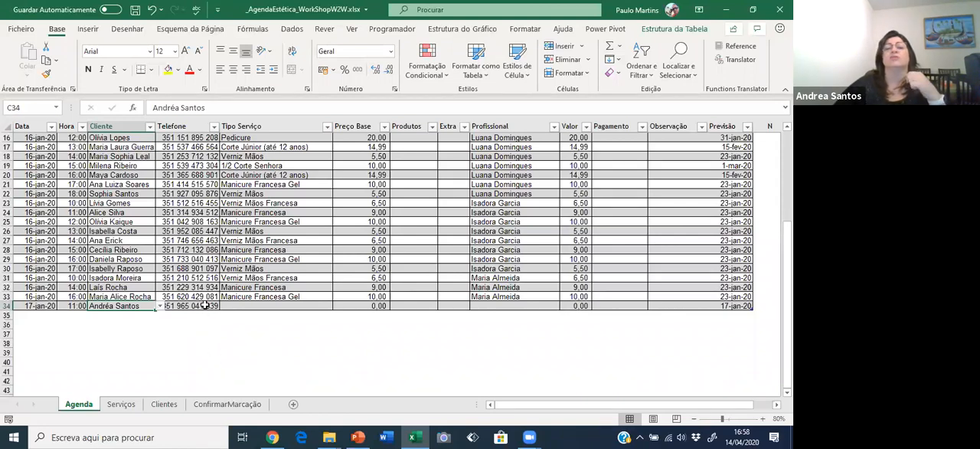
# Set the Tipo Serviço of the new appointment in E34 to Coloração Comprido.
pyautogui.click(235, 297)
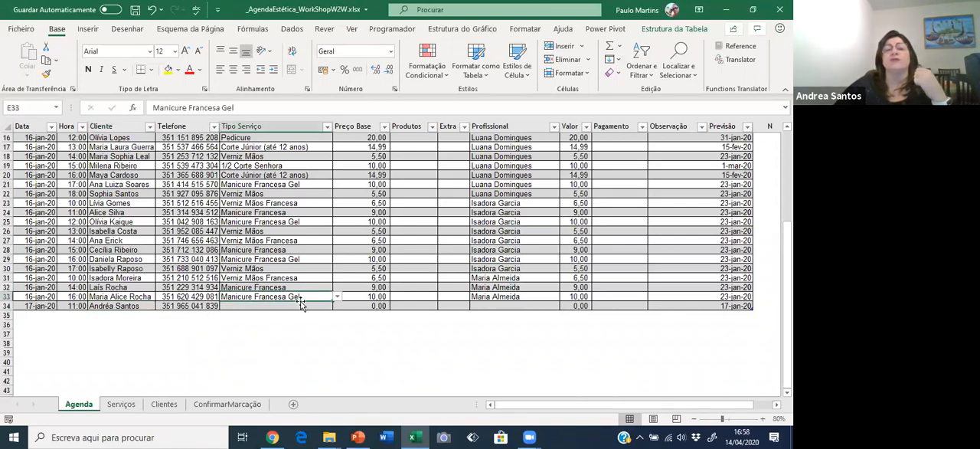
pyautogui.click(322, 305)
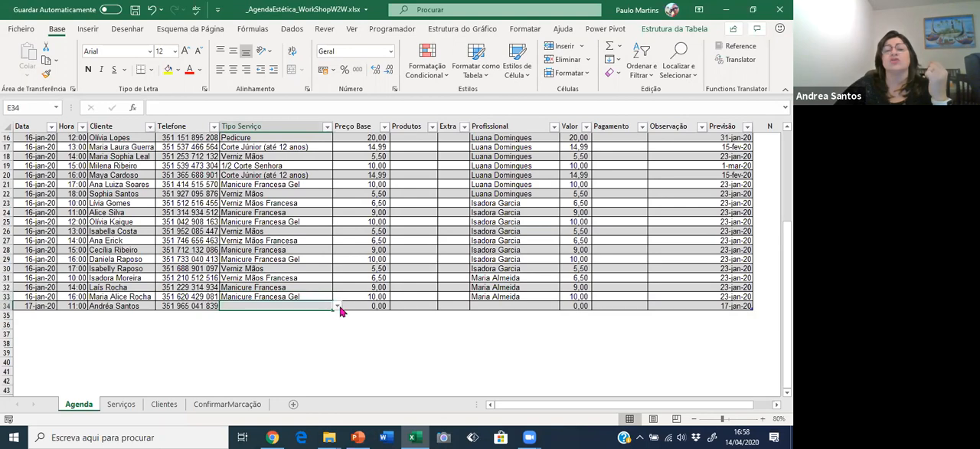
pyautogui.click(338, 307)
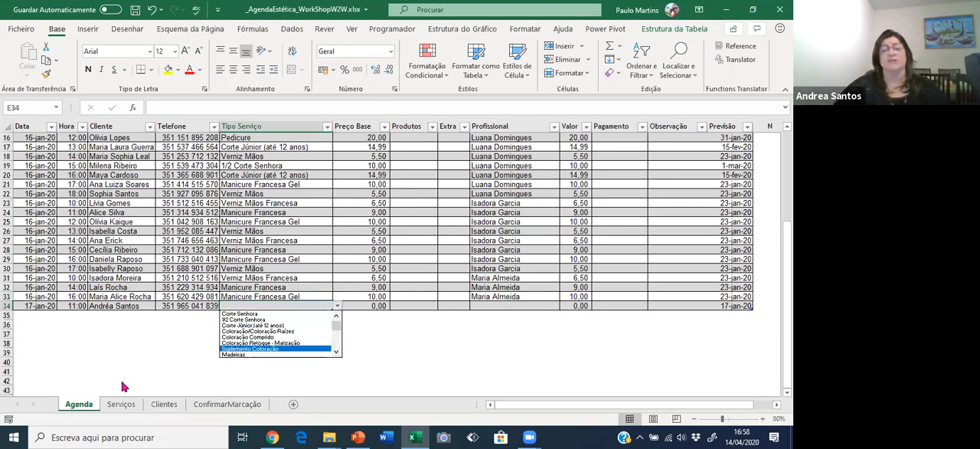
pyautogui.click(256, 337)
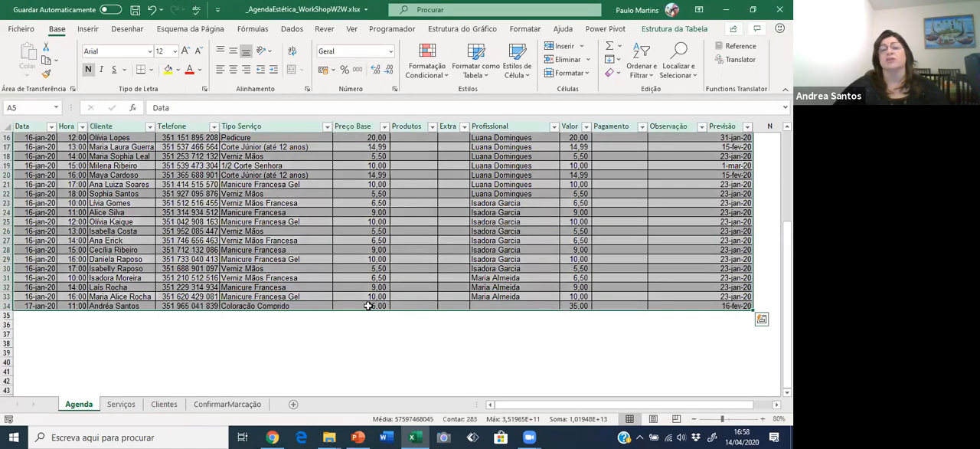
# Assign a professional from the available choices to the 17 January appointment in I34.
pyautogui.click(368, 306)
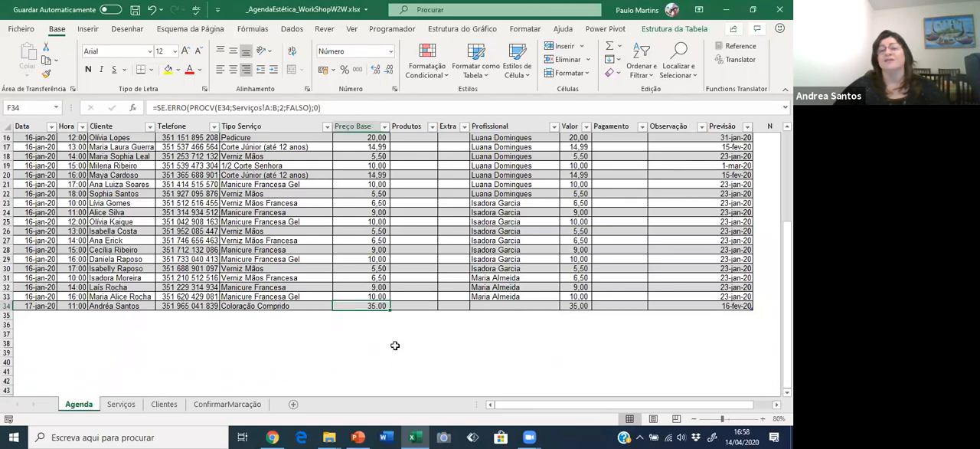
pyautogui.click(505, 307)
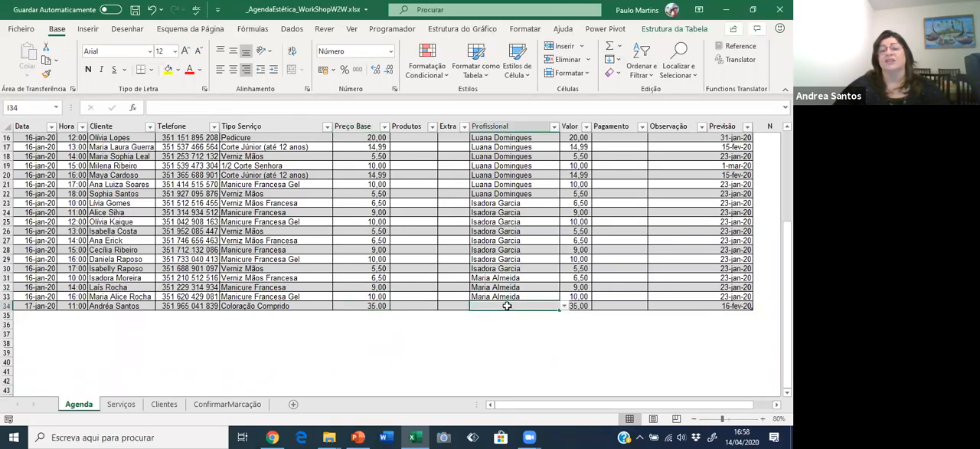
pyautogui.click(565, 306)
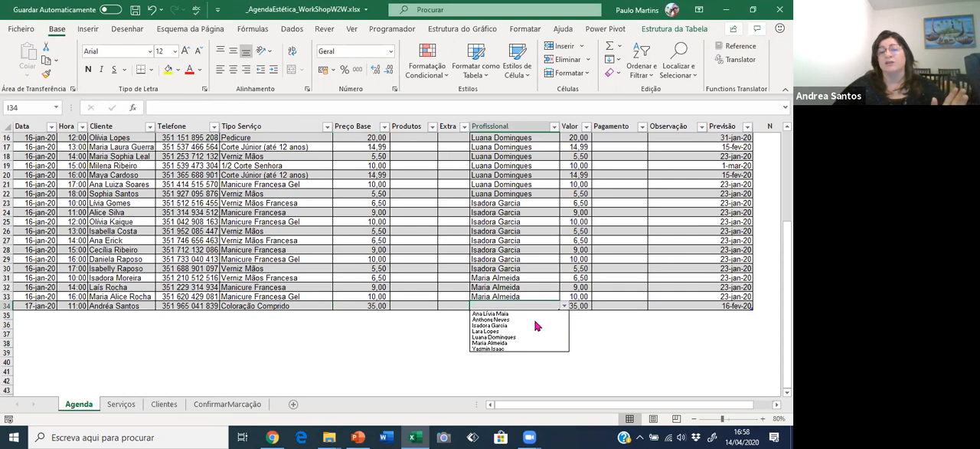
pyautogui.click(518, 331)
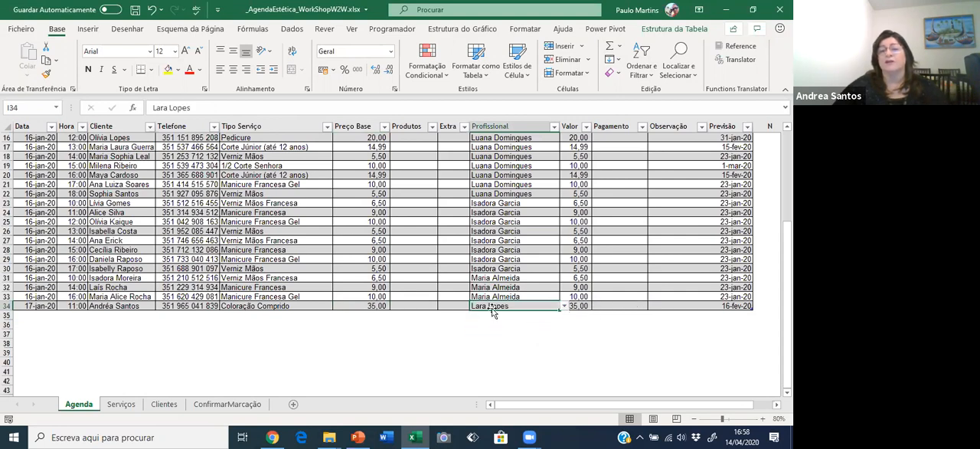
# Enter an Extra charge of 10 for the new appointment in H34.
pyautogui.click(443, 305)
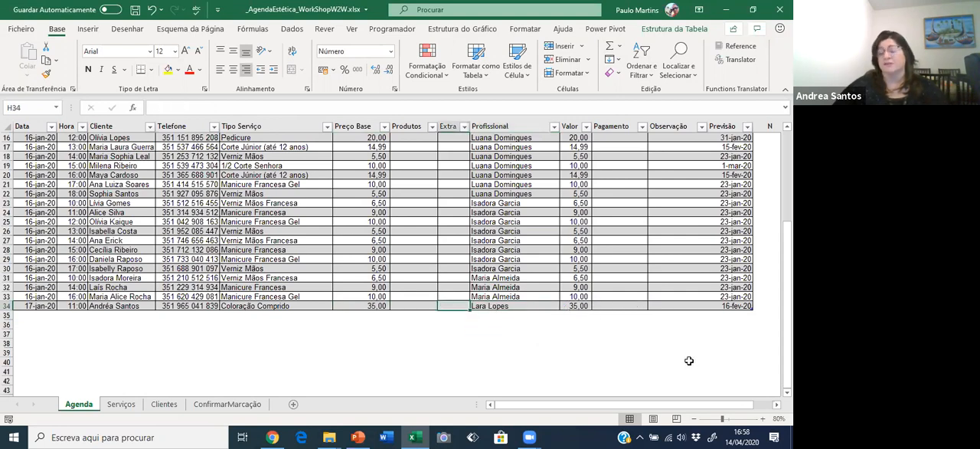
pyautogui.write('10')
pyautogui.hotkey('ctrl', 'Return')
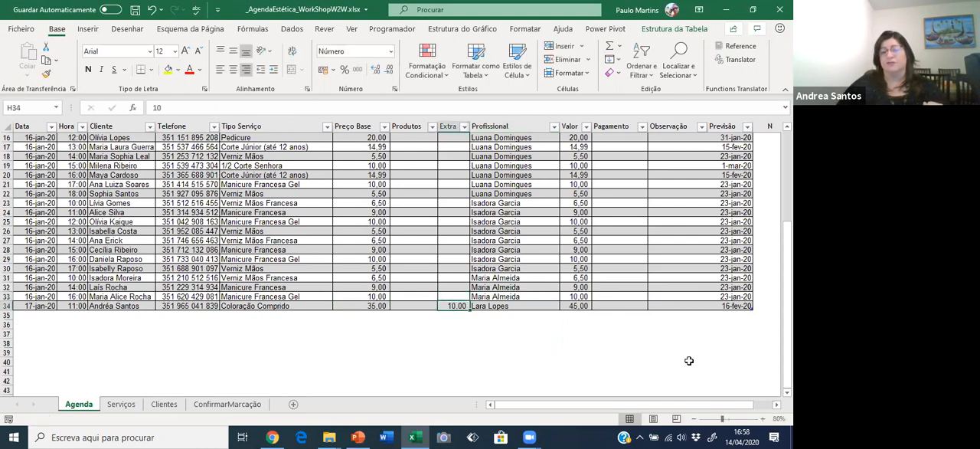
# Examine the Previsão dates and their formula for the new appointment in M34 and for earlier appointments in M6, M7 and M12.
pyautogui.click(705, 305)
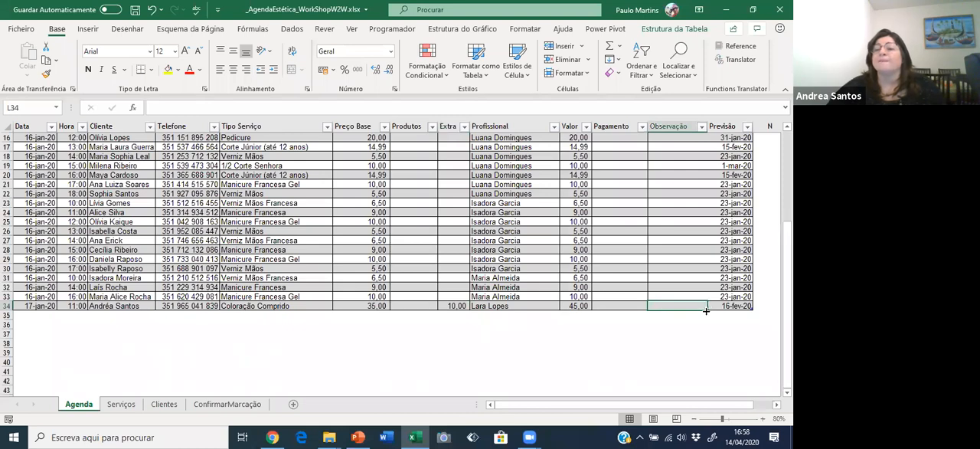
pyautogui.click(724, 306)
pyautogui.scroll(2, 733, 340)
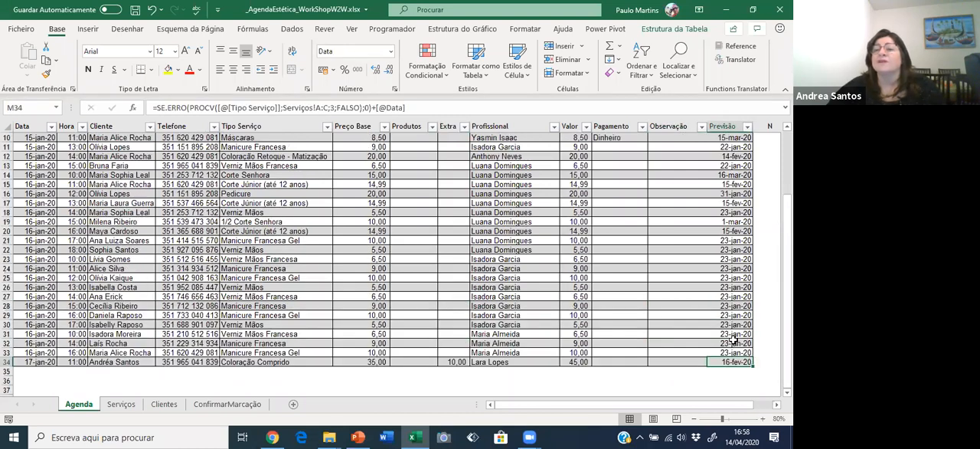
pyautogui.scroll(3, 732, 339)
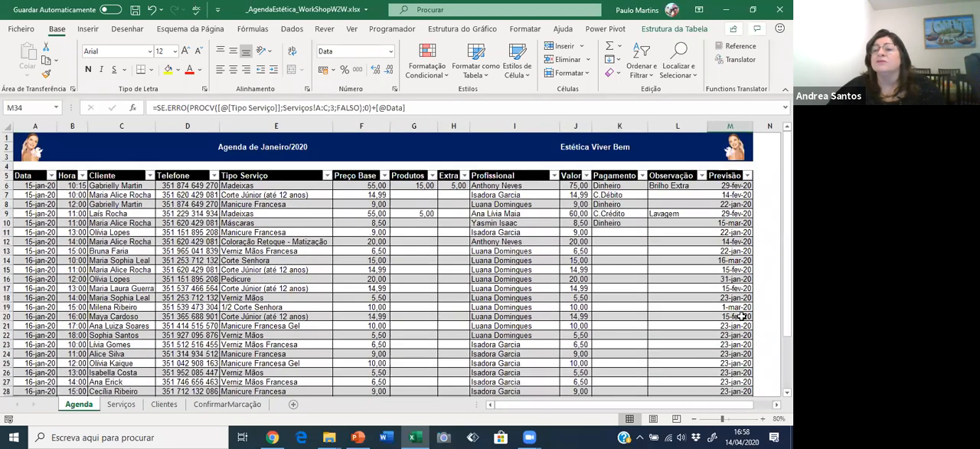
pyautogui.scroll(-3, 736, 269)
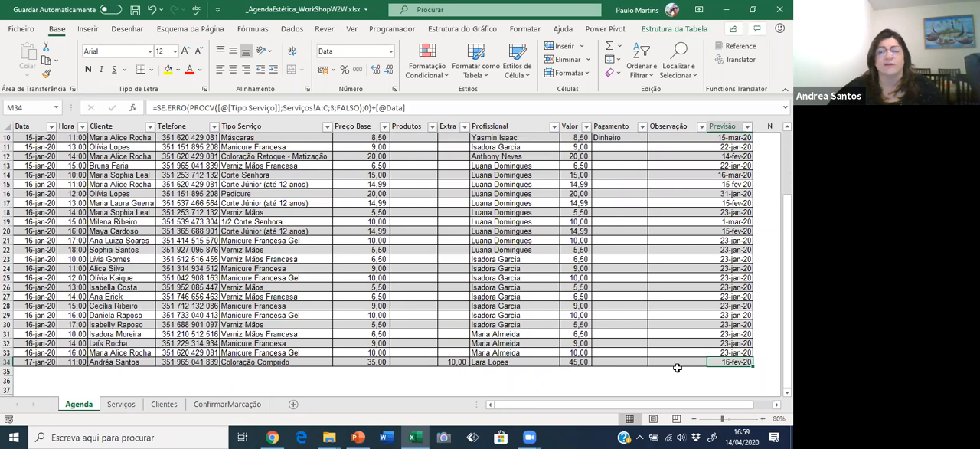
pyautogui.scroll(3, 719, 343)
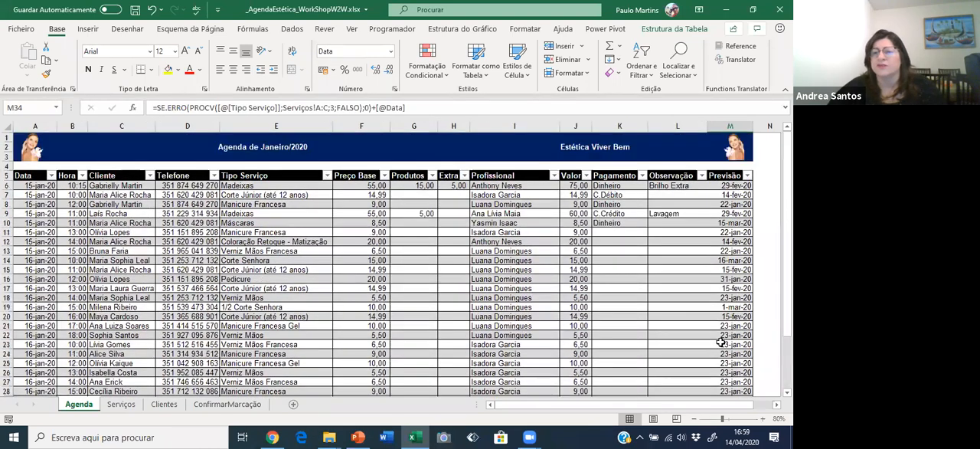
pyautogui.click(734, 186)
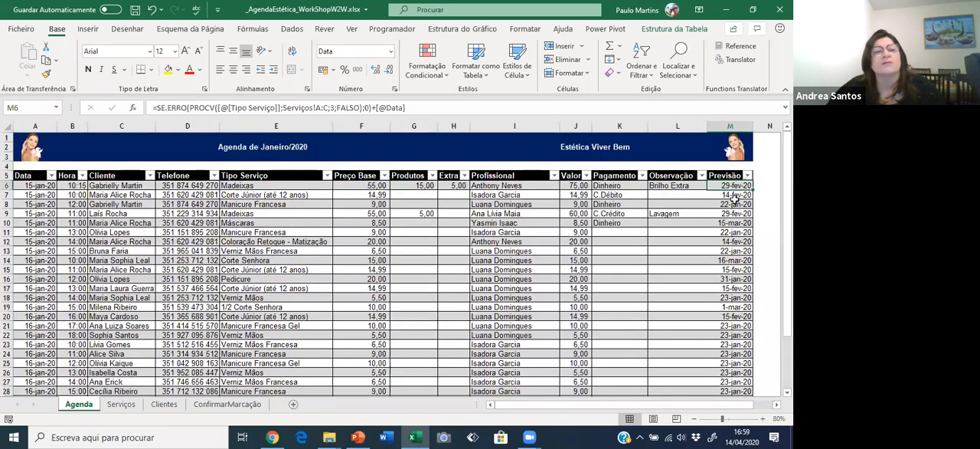
pyautogui.click(734, 196)
pyautogui.click(733, 242)
pyautogui.scroll(-2, 735, 297)
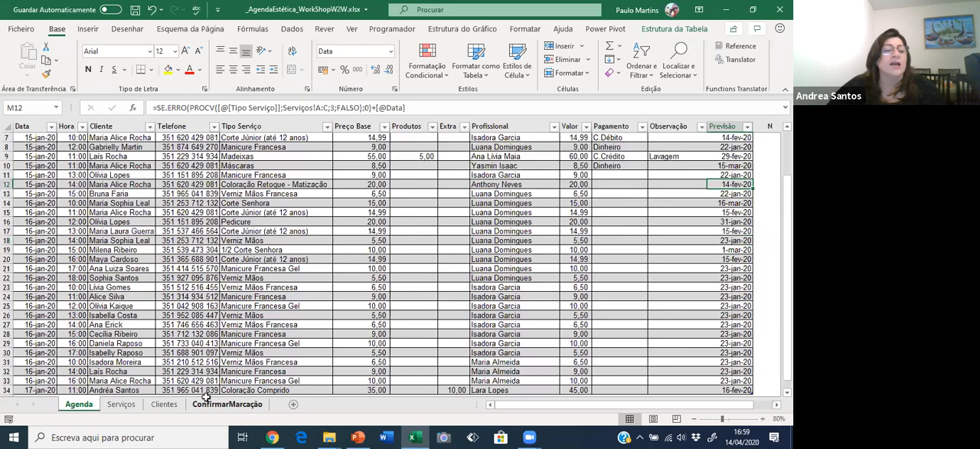
# Compare the new appointment's Data in A34 and Tipo Serviço in E34 with its Previsão formula in M34.
pyautogui.click(42, 387)
pyautogui.click(164, 109)
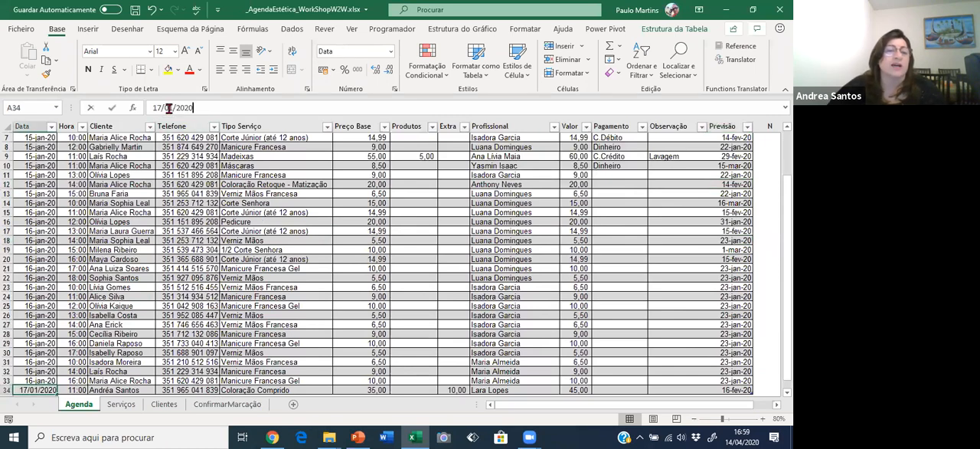
pyautogui.press('Escape')
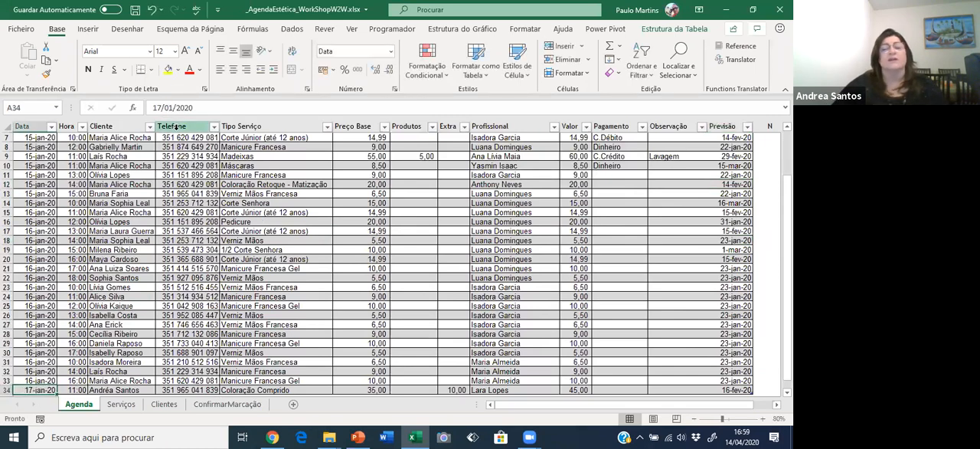
pyautogui.scroll(-1, 91, 264)
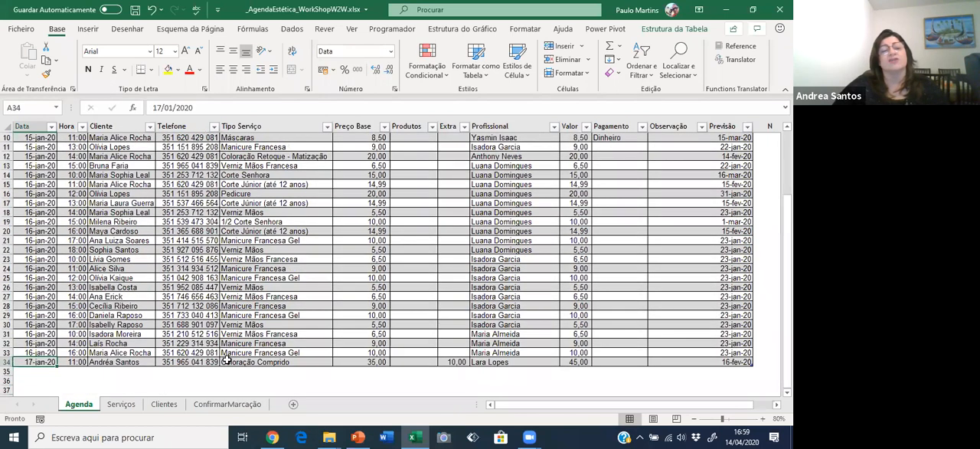
pyautogui.click(713, 358)
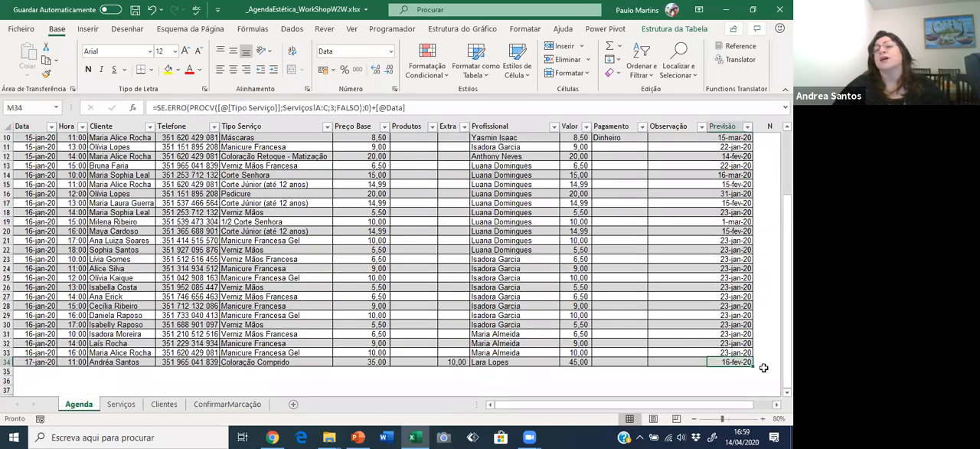
pyautogui.click(261, 362)
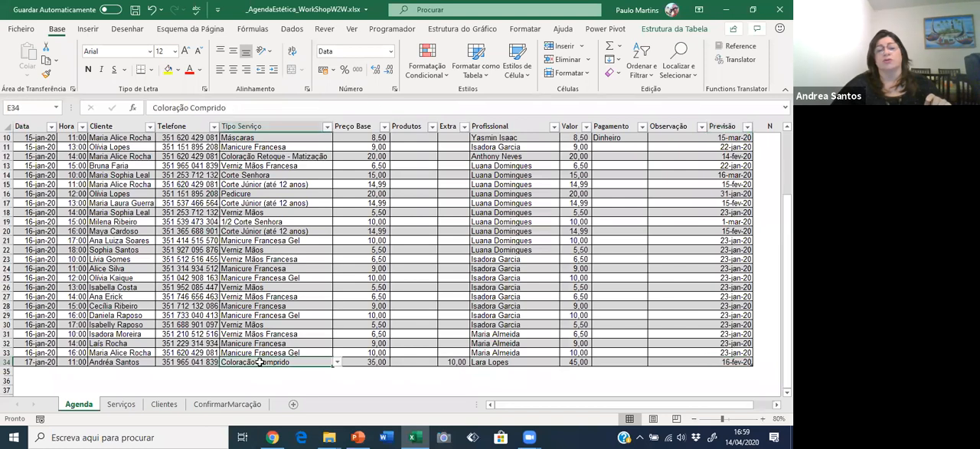
pyautogui.click(716, 360)
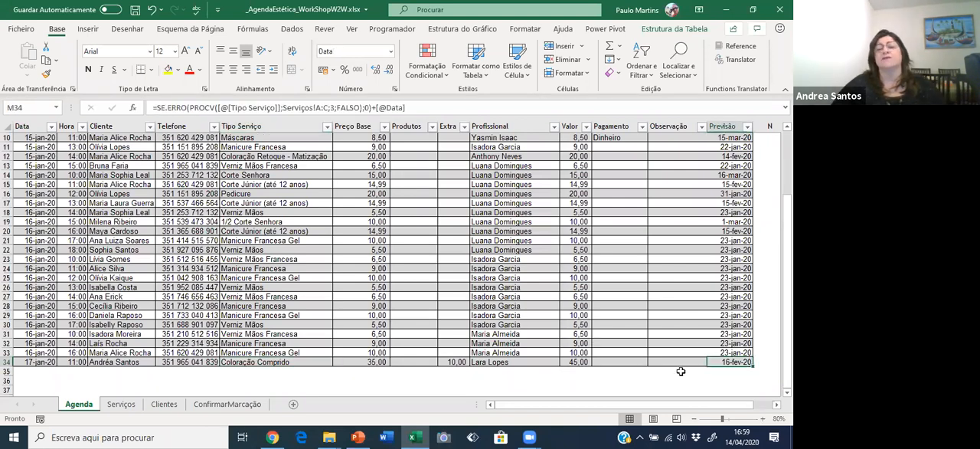
# Change the Tipo Serviço in E34 to Verniz Mãos and check the Previsão in M34.
pyautogui.click(306, 362)
pyautogui.click(337, 362)
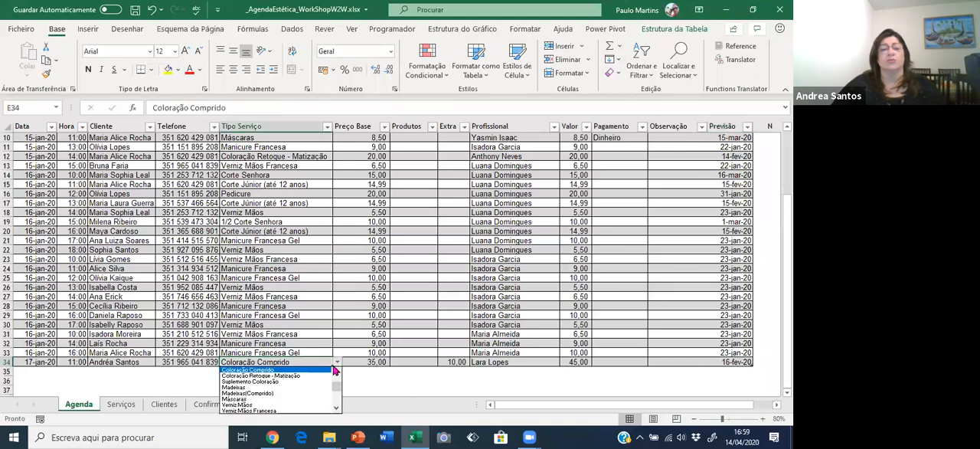
pyautogui.click(294, 404)
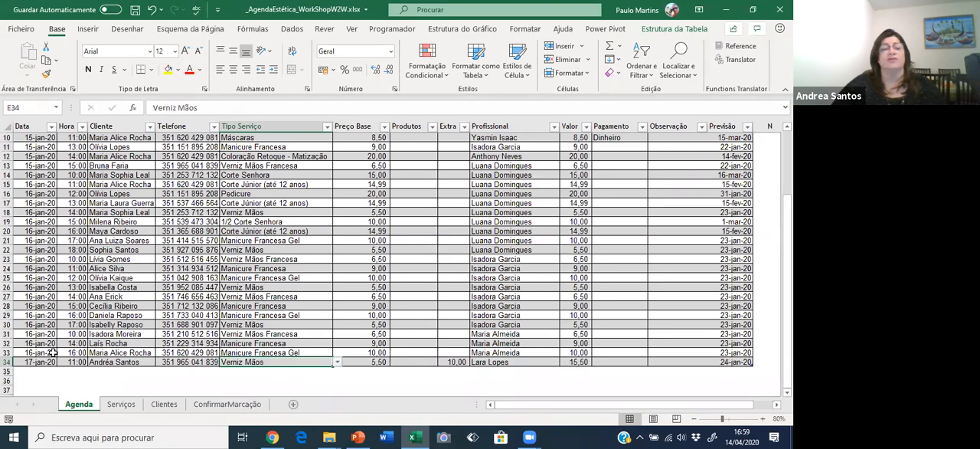
pyautogui.click(39, 361)
pyautogui.click(713, 363)
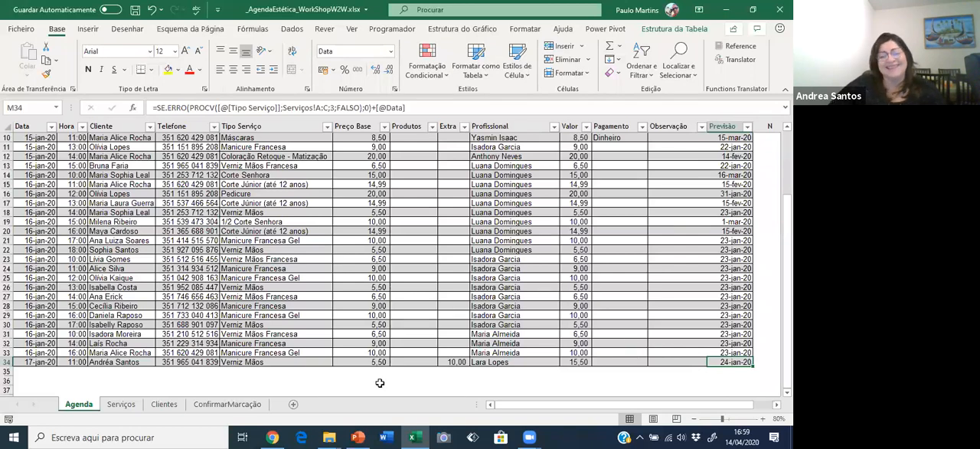
# On the ConfirmarMarcação sheet, set the lookup date in A1 to 20/01/2020.
pyautogui.click(222, 404)
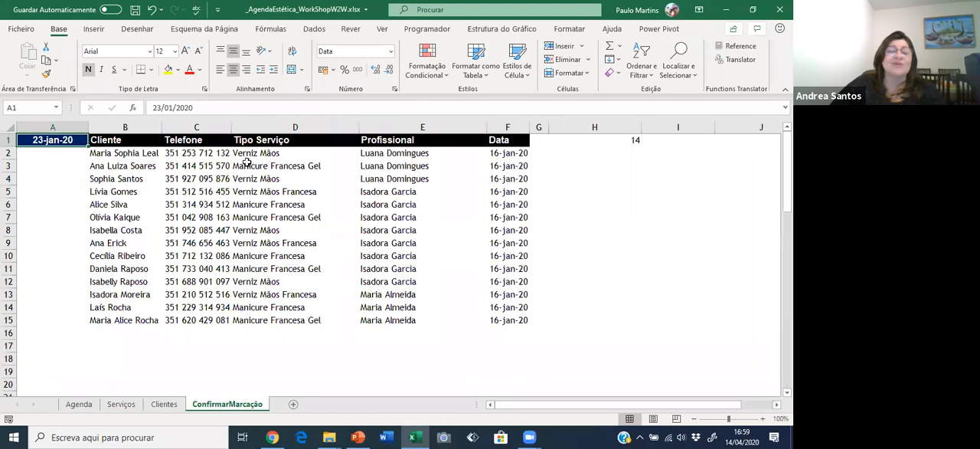
pyautogui.click(160, 107)
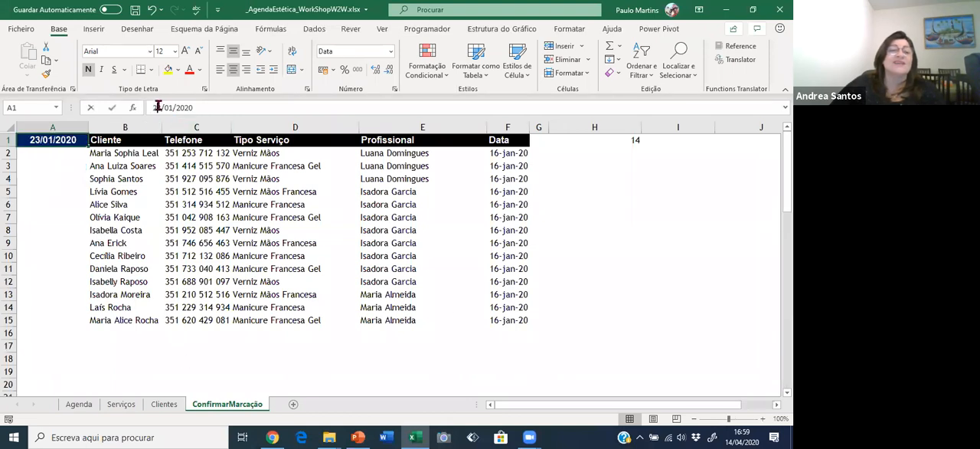
pyautogui.write('0')
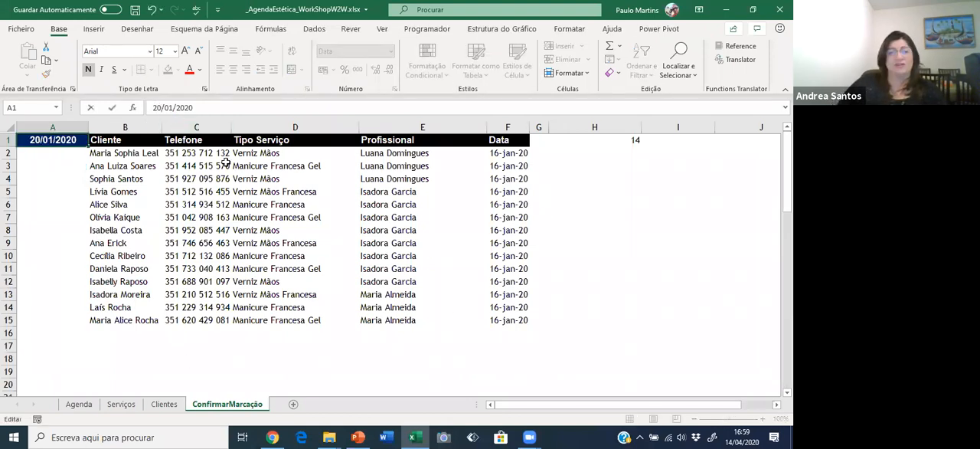
pyautogui.press('Return')
pyautogui.press('Up')
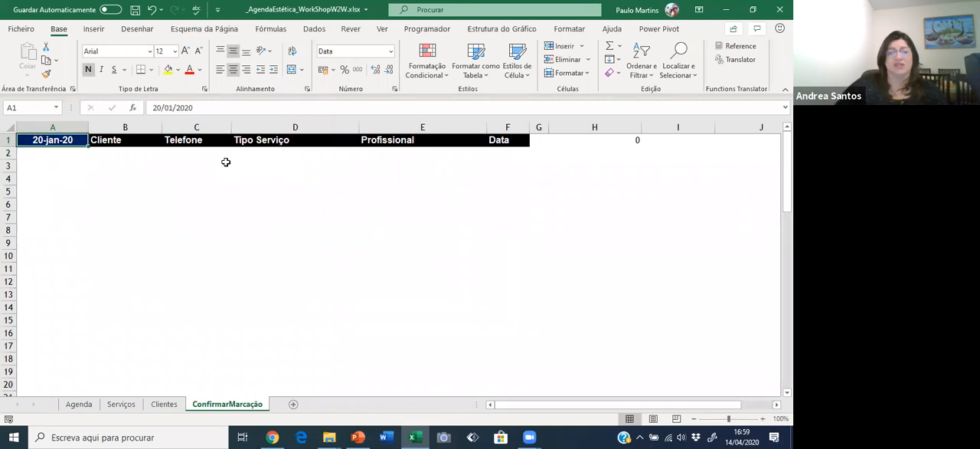
# Set the lookup date in A1 to 25/01/2020.
pyautogui.click(154, 104)
pyautogui.press('Delete')
pyautogui.write('5')
pyautogui.hotkey('ctrl', 'Return')
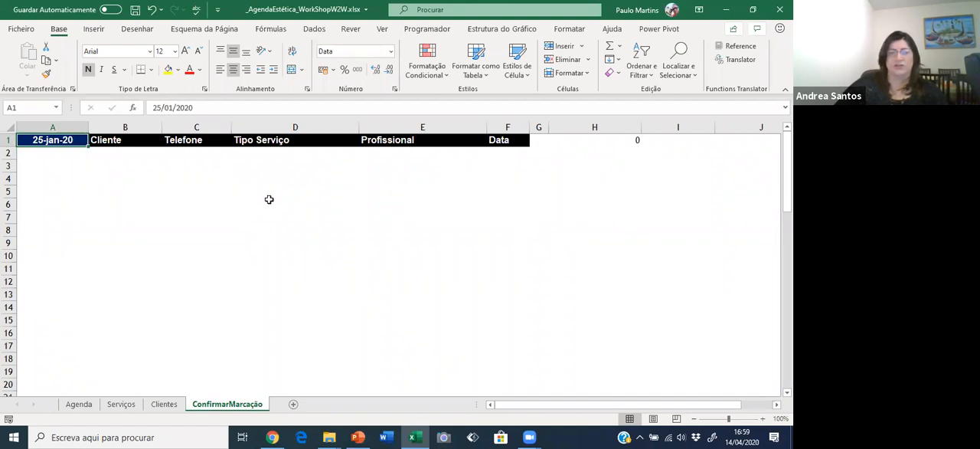
# Set the lookup date in A1 to 23/01/2020.
pyautogui.click(155, 108)
pyautogui.press('Delete')
pyautogui.write('3')
pyautogui.press('Return')
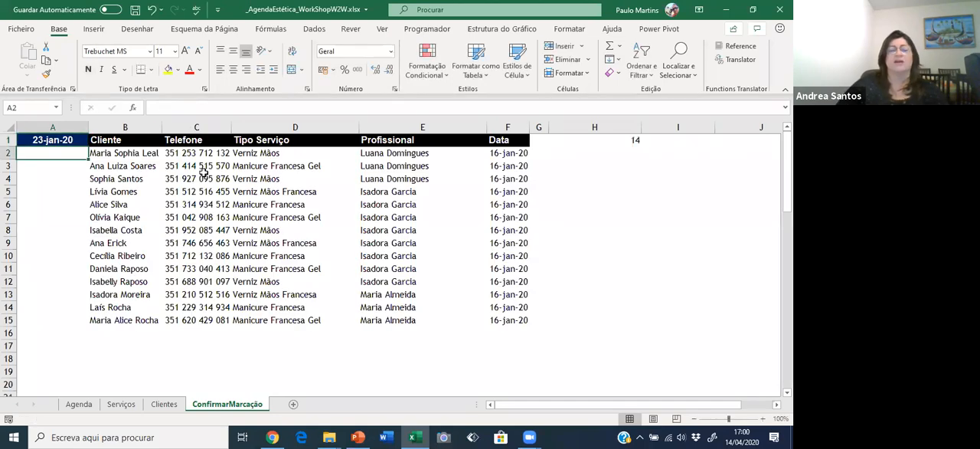
# Examine the Cliente, Profissional, Tipo Serviço and Data entries listed for the 23 January forecast date.
pyautogui.click(110, 153)
pyautogui.click(97, 203)
pyautogui.click(90, 243)
pyautogui.click(105, 290)
pyautogui.click(140, 319)
pyautogui.click(393, 167)
pyautogui.click(381, 220)
pyautogui.click(375, 281)
pyautogui.click(404, 322)
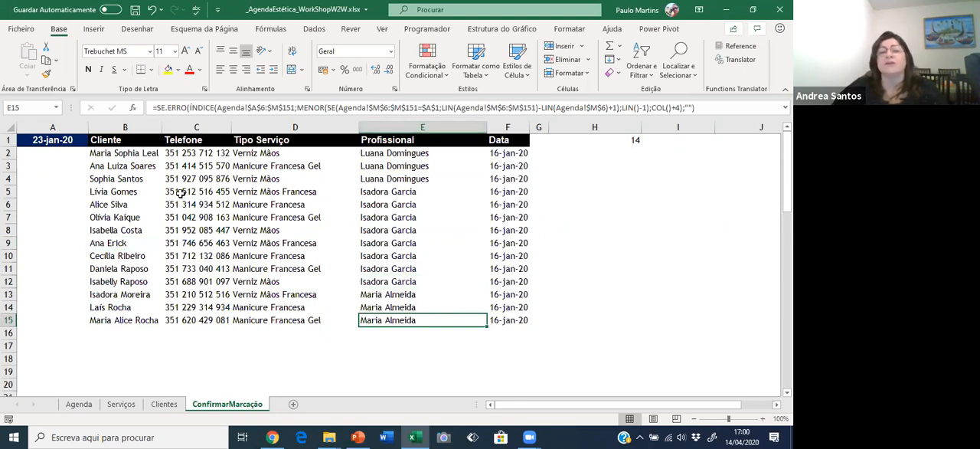
pyautogui.click(260, 163)
pyautogui.click(261, 180)
pyautogui.click(266, 219)
pyautogui.click(267, 268)
pyautogui.click(518, 181)
pyautogui.click(520, 238)
# Set the lookup date in A1 to 31/01/2020 and review the client, service and date listed in row 2.
pyautogui.click(58, 136)
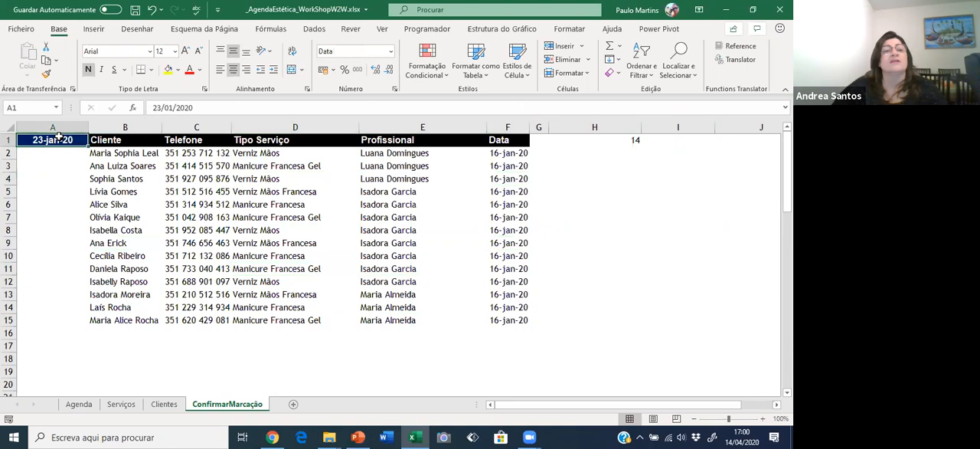
pyautogui.click(156, 106)
pyautogui.press('BackSpace')
pyautogui.write('1')
pyautogui.press('Return')
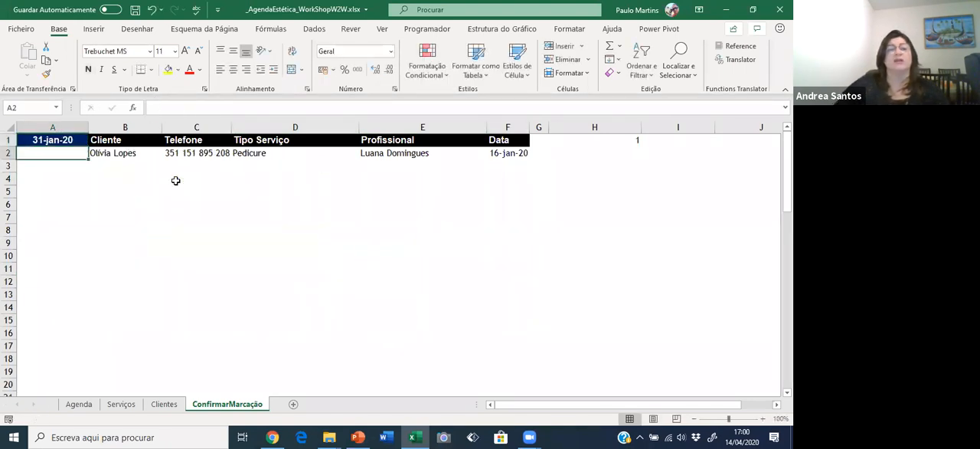
pyautogui.click(119, 152)
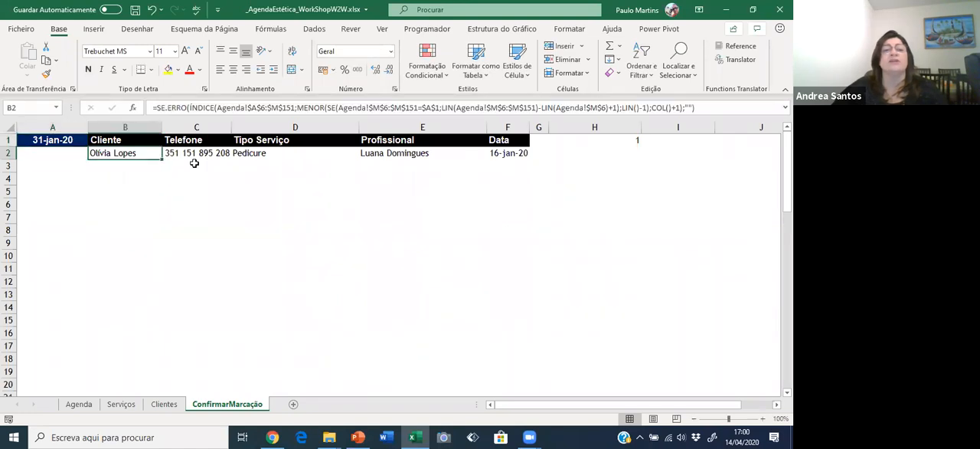
pyautogui.click(253, 155)
pyautogui.click(518, 154)
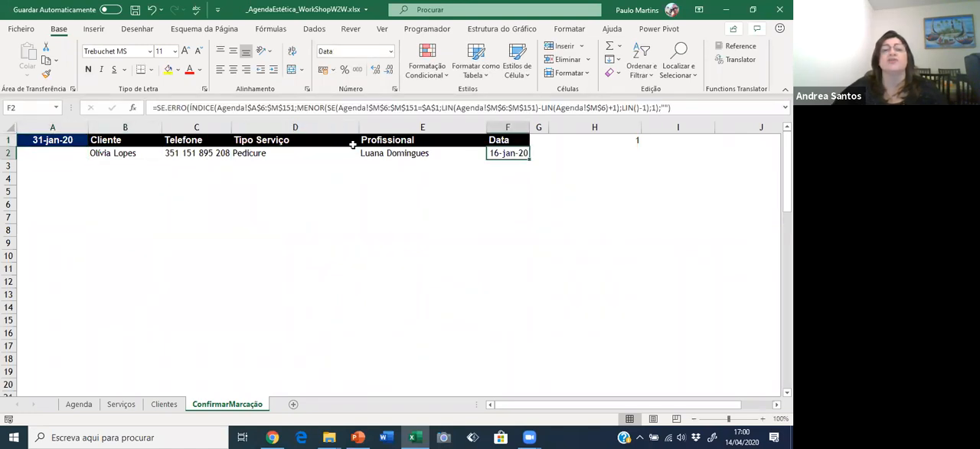
# Return to the Agenda sheet and view its appointment records.
pyautogui.click(55, 142)
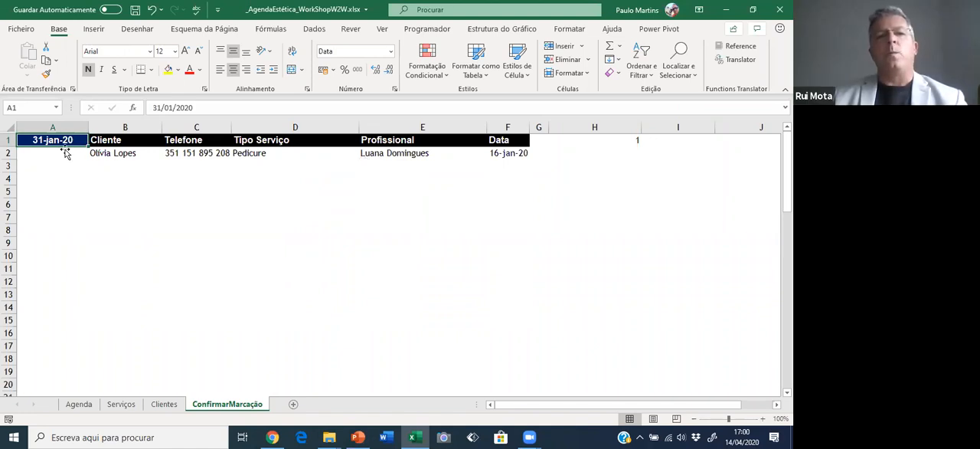
pyautogui.click(79, 404)
pyautogui.scroll(1, 605, 258)
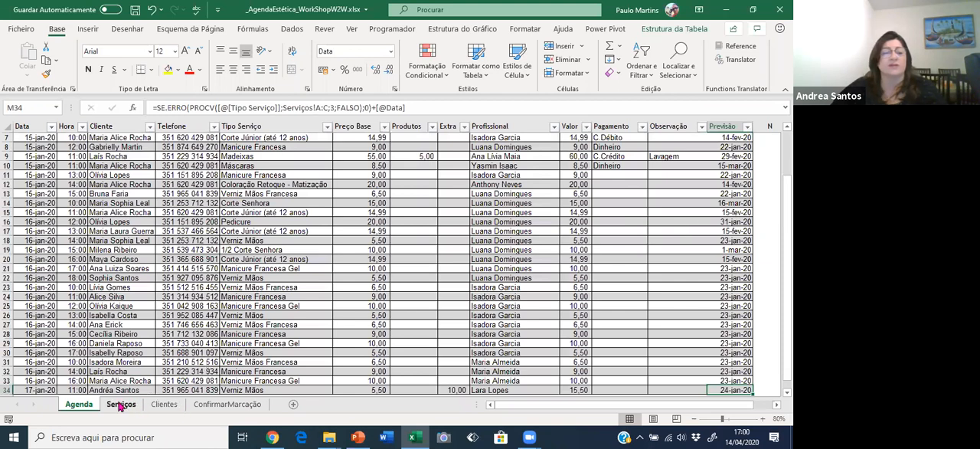
# Set the lookup date in A1 of the ConfirmarMarcação sheet to 15/2/20.
pyautogui.click(227, 404)
pyautogui.write('1')
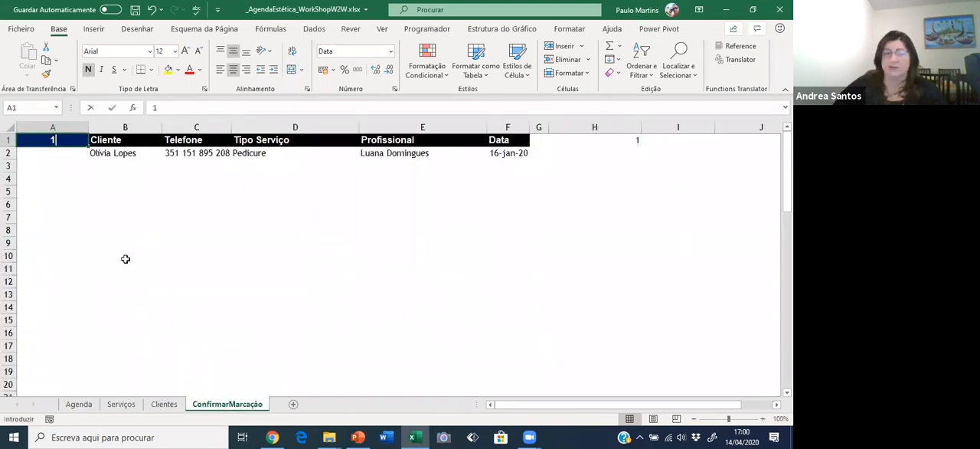
pyautogui.write('5/2/20')
pyautogui.press('Return')
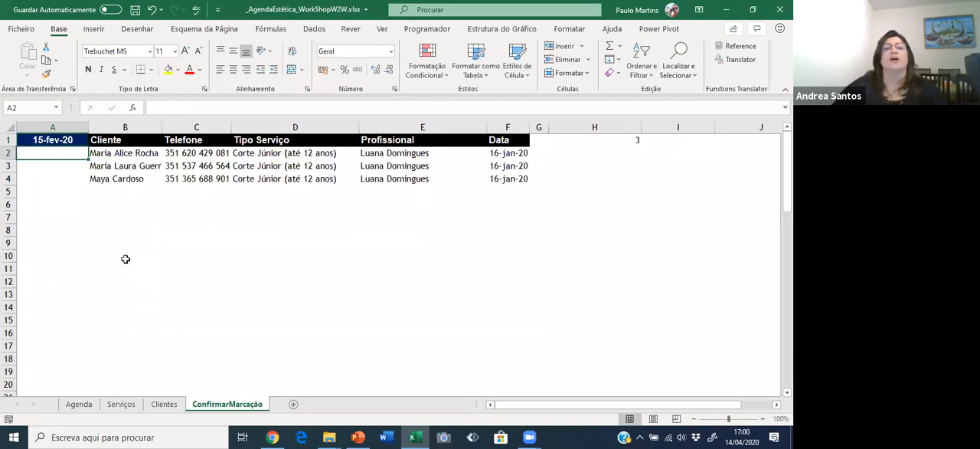
# Examine the Cliente, Data and Tipo Serviço entries listed for the 15 February forecast date.
pyautogui.click(141, 152)
pyautogui.click(131, 166)
pyautogui.click(136, 178)
pyautogui.click(493, 153)
pyautogui.click(494, 165)
pyautogui.click(494, 179)
pyautogui.click(273, 157)
pyautogui.click(273, 166)
pyautogui.click(278, 179)
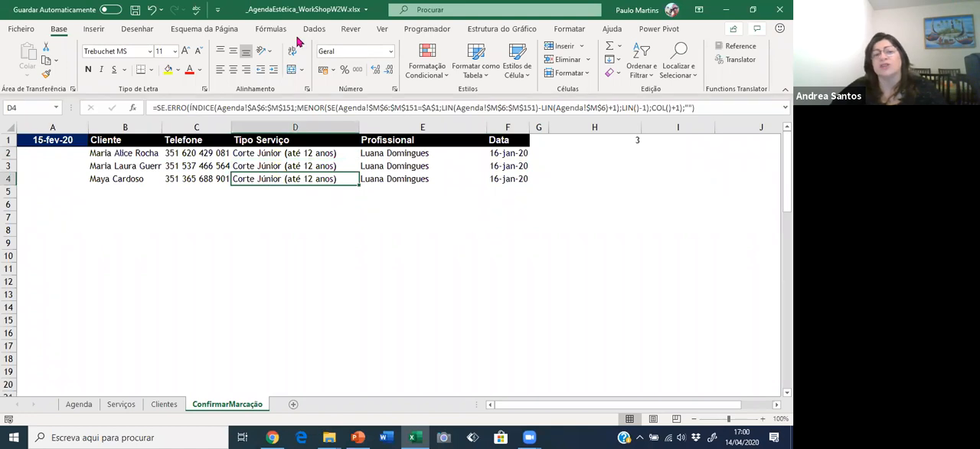
pyautogui.click(48, 142)
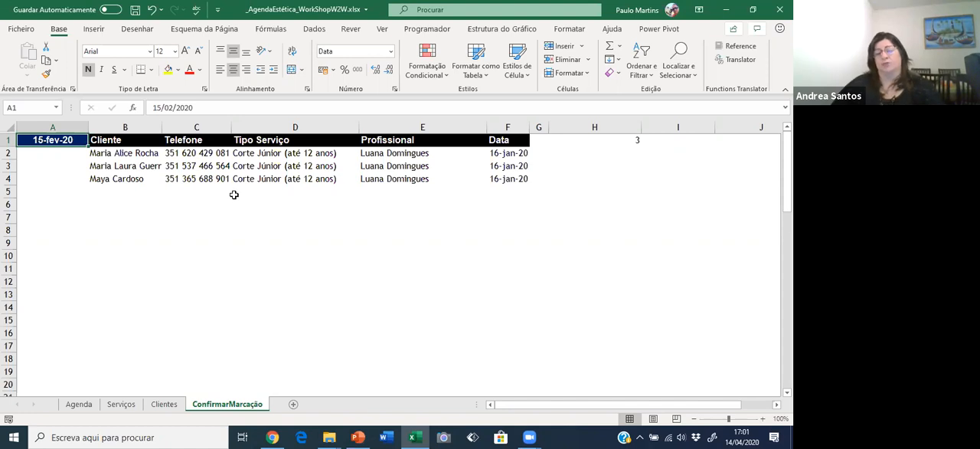
# Create a pivot table from the appointments table on the Agenda sheet, placed on a new worksheet.
pyautogui.click(119, 404)
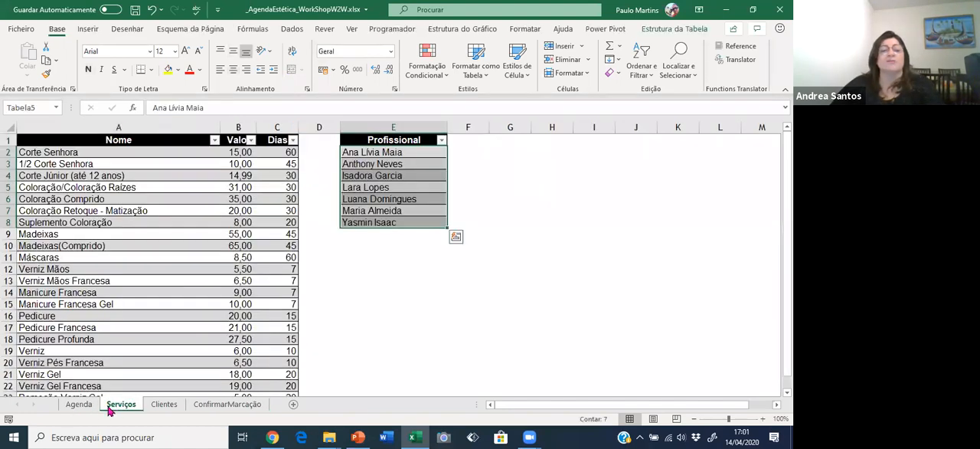
pyautogui.click(78, 404)
pyautogui.click(324, 251)
pyautogui.scroll(2, 327, 242)
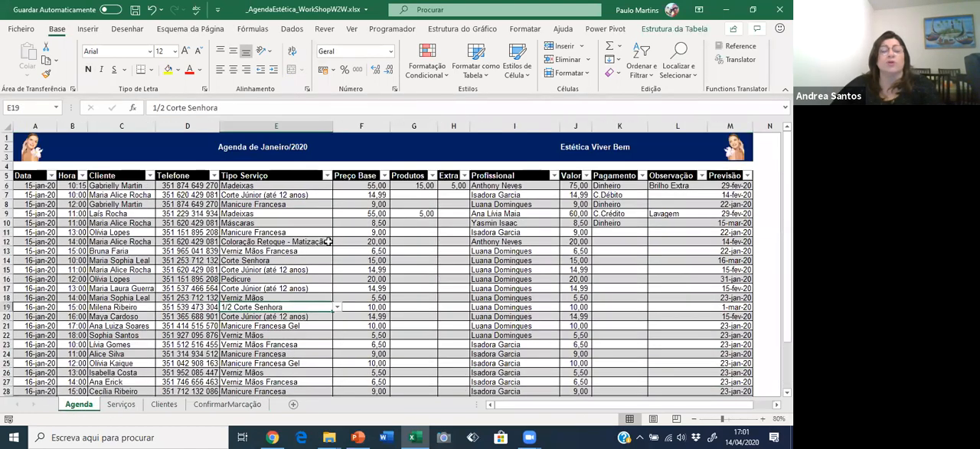
pyautogui.click(299, 240)
pyautogui.click(87, 29)
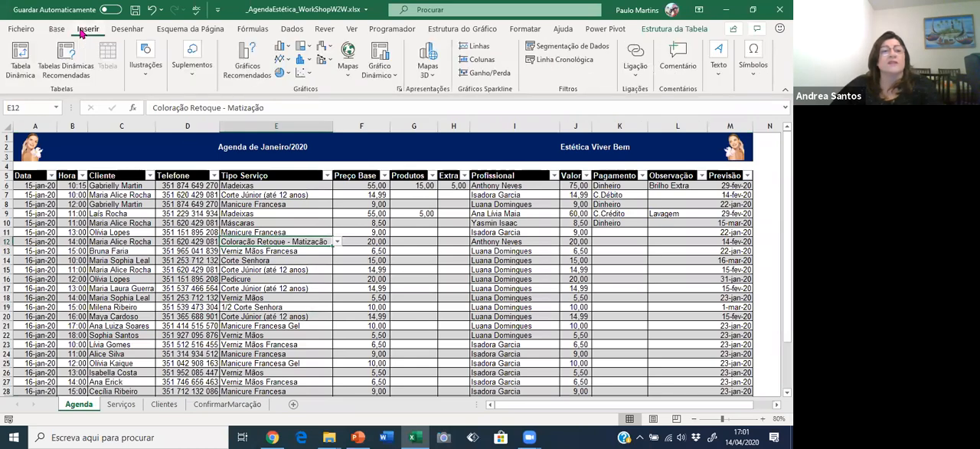
pyautogui.click(20, 55)
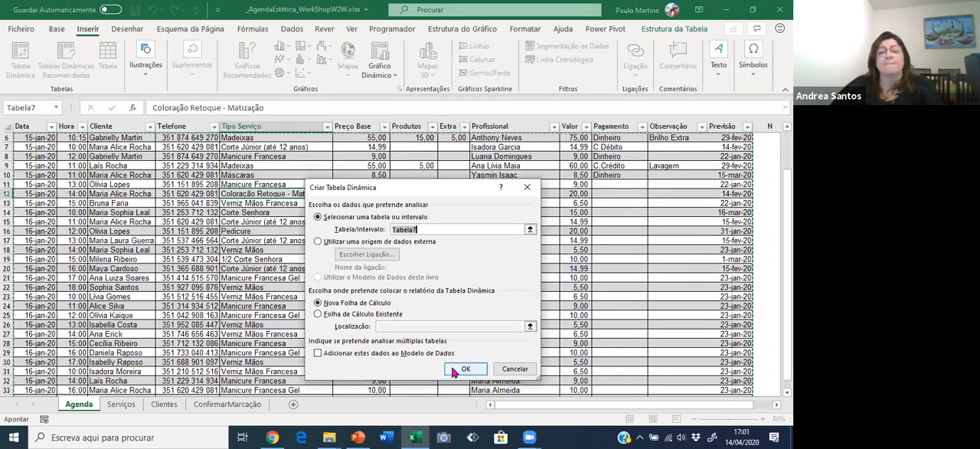
pyautogui.click(452, 366)
# Add Profissional to the pivot table's rows and Valor as its summed value field.
pyautogui.moveTo(636, 298); pyautogui.dragTo(706, 306)
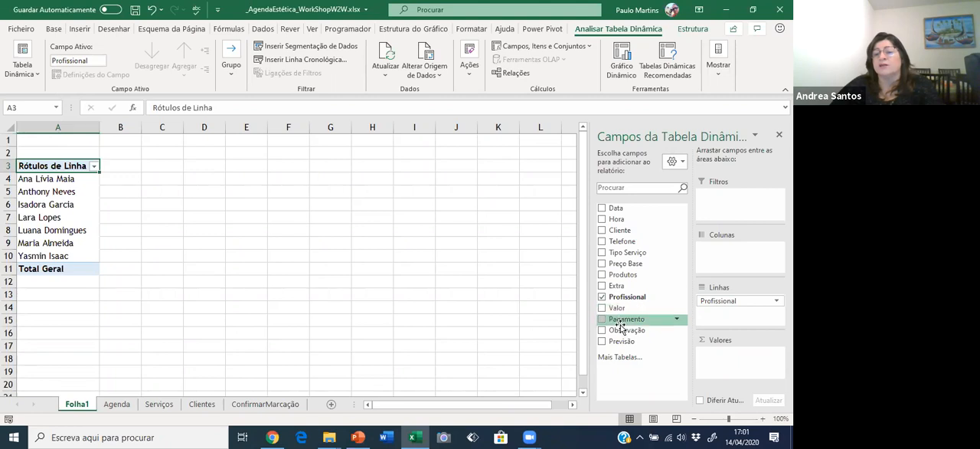
pyautogui.moveTo(620, 324); pyautogui.dragTo(636, 360)
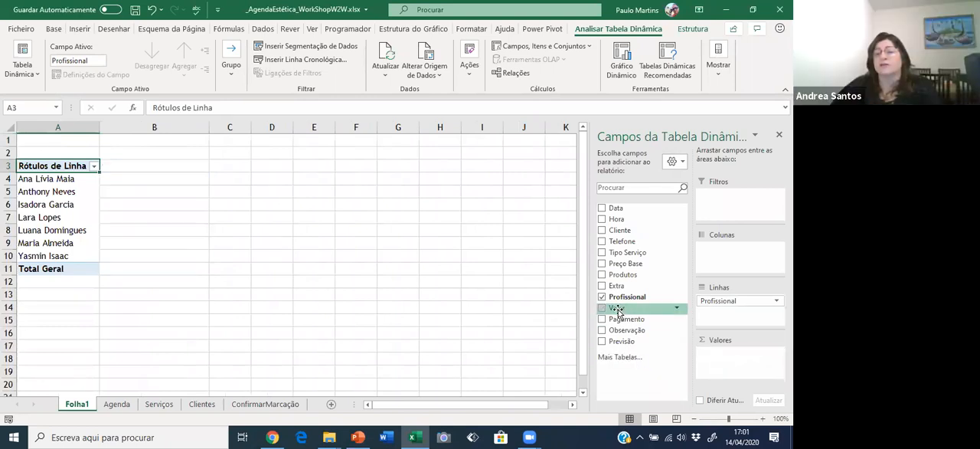
pyautogui.click(602, 308)
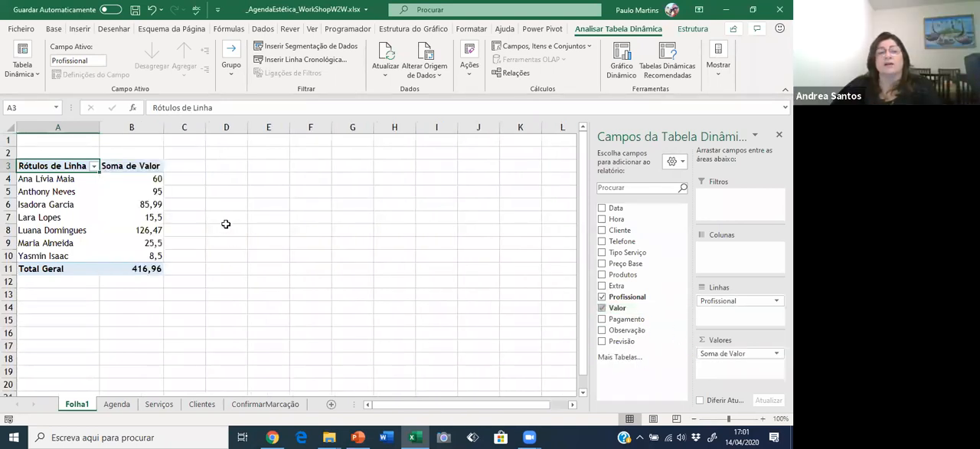
# Sort the pivot table's professionals by Soma de Valor from largest to smallest.
pyautogui.rightClick(128, 179)
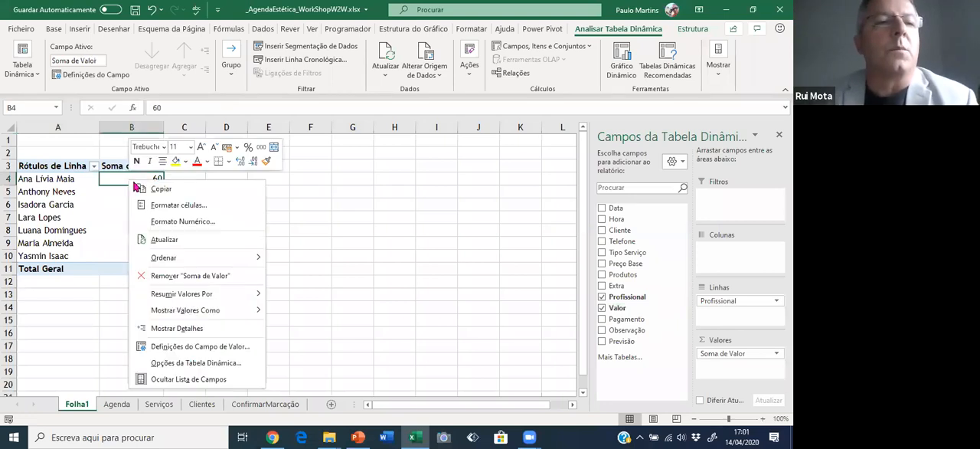
pyautogui.moveTo(184, 261)
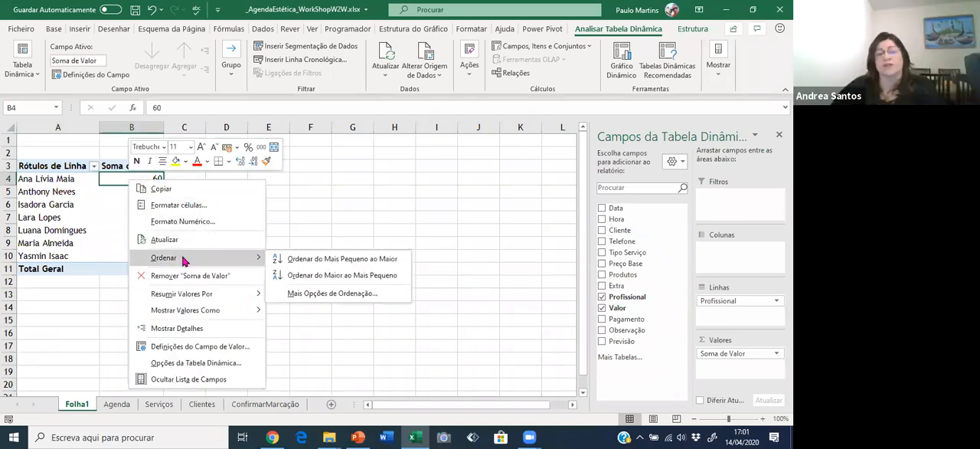
pyautogui.click(284, 275)
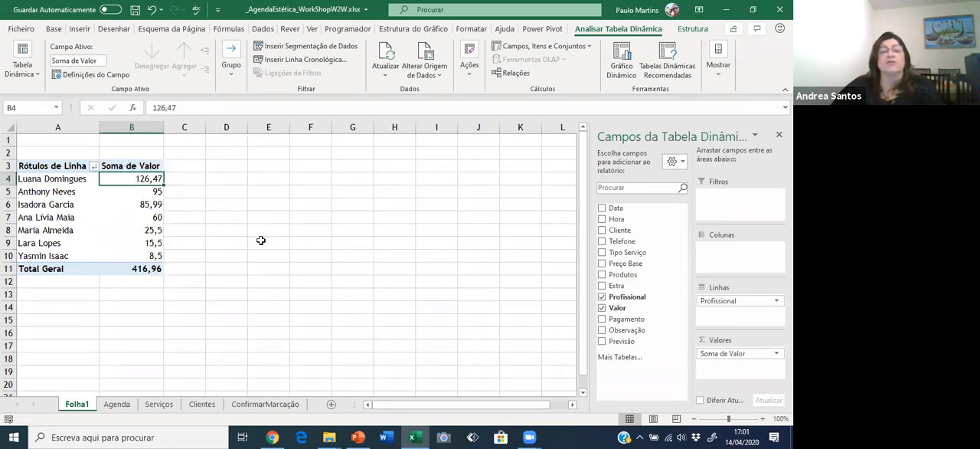
# Set the Soma de Valor number format to Número with two decimals, a thousands separator and red negatives with a minus sign.
pyautogui.click(143, 203)
pyautogui.rightClick(142, 203)
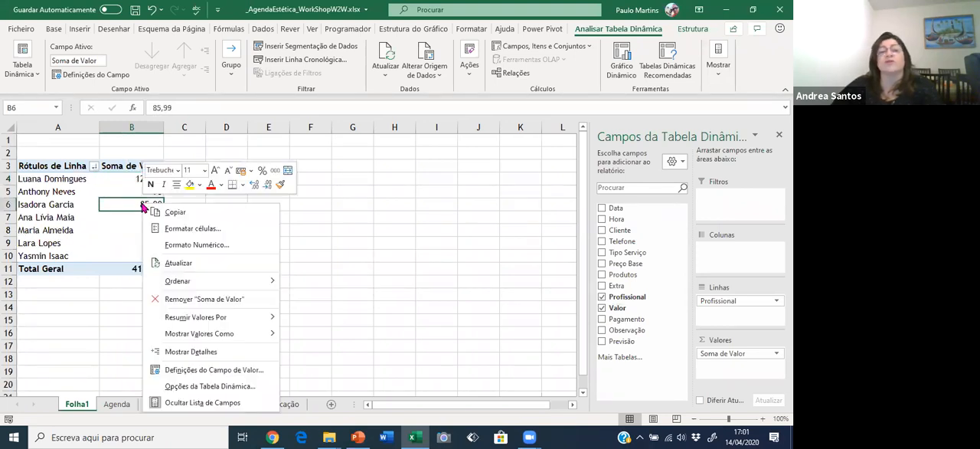
pyautogui.click(185, 244)
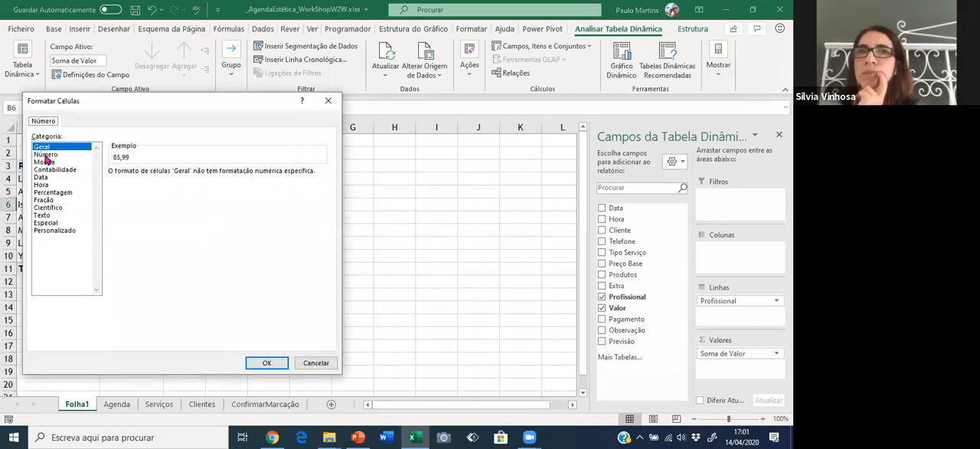
pyautogui.click(46, 155)
pyautogui.click(114, 225)
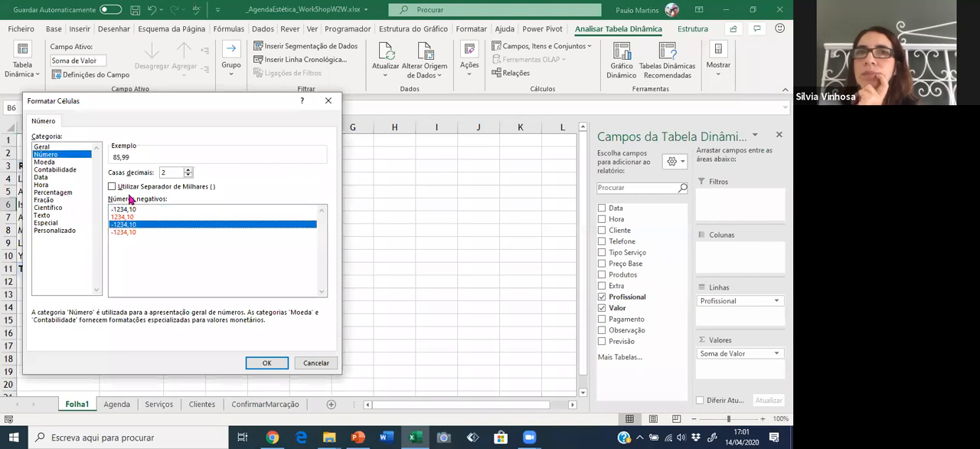
pyautogui.click(129, 232)
pyautogui.click(128, 187)
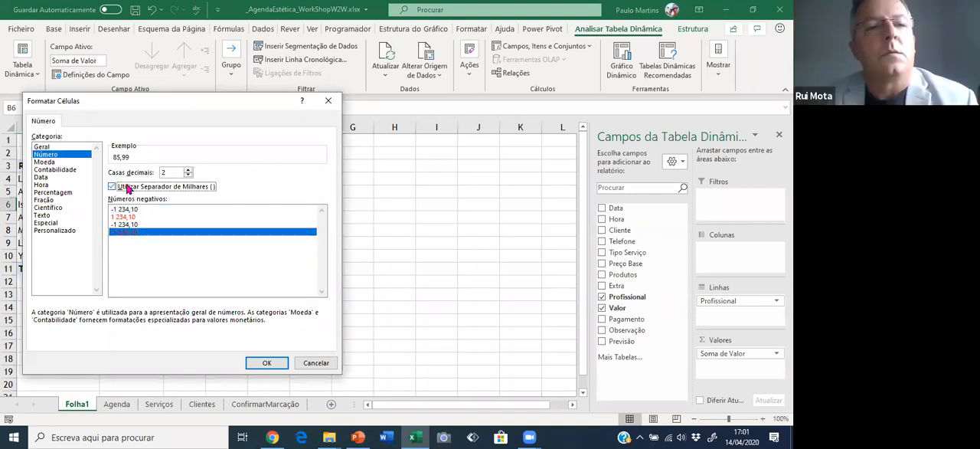
pyautogui.click(264, 361)
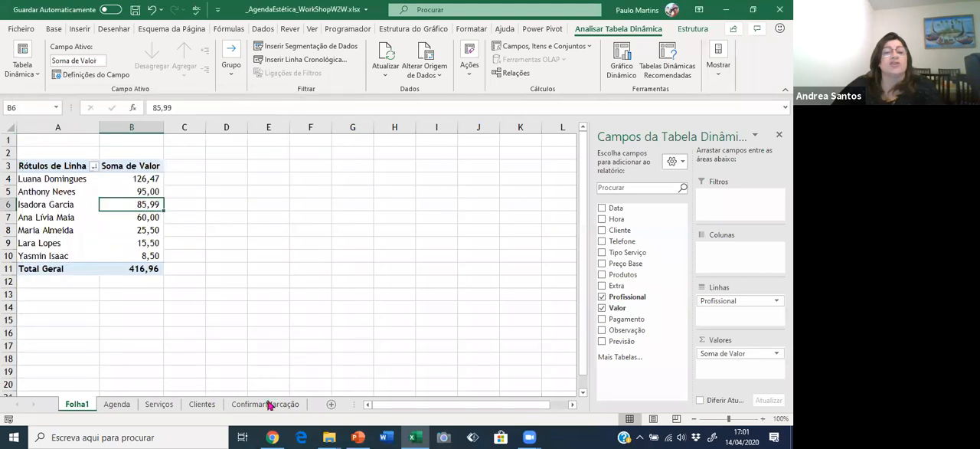
# Examine the Profissional entries listed on the ConfirmarMarcação sheet for the 15 February forecast date.
pyautogui.click(266, 403)
pyautogui.moveTo(401, 150); pyautogui.dragTo(405, 207)
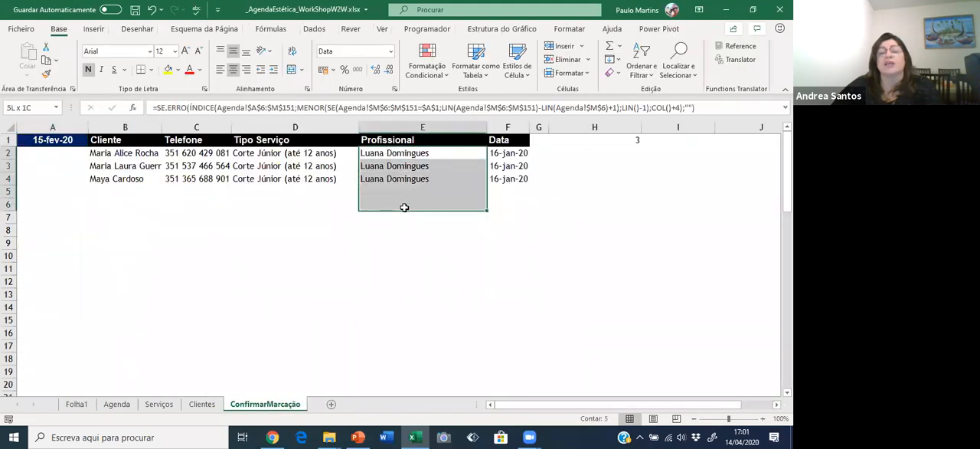
pyautogui.click(394, 178)
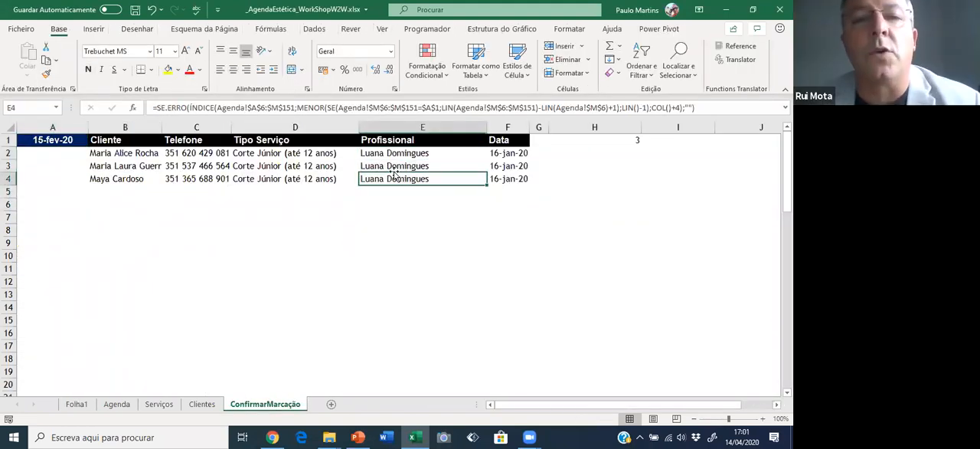
pyautogui.click(385, 155)
pyautogui.click(386, 166)
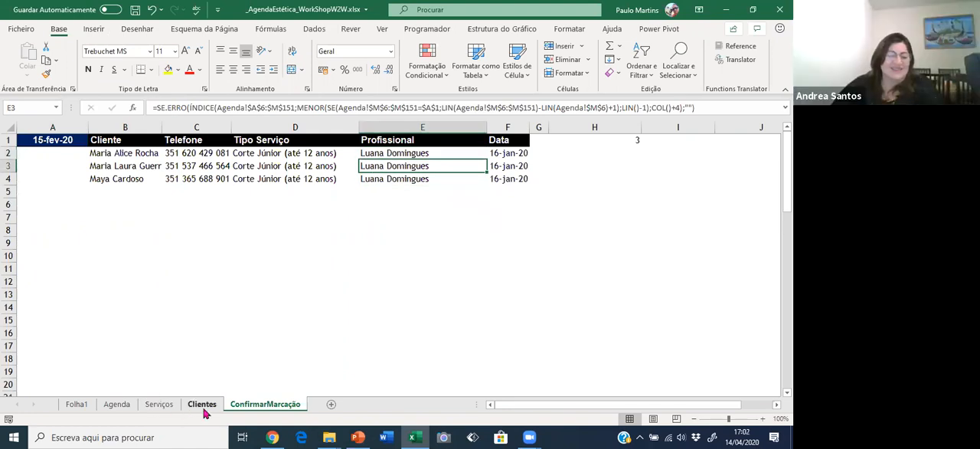
# Review the value totals by professional on Folha1 and the appointment records on the Agenda sheet.
pyautogui.click(76, 404)
pyautogui.click(193, 166)
pyautogui.click(113, 205)
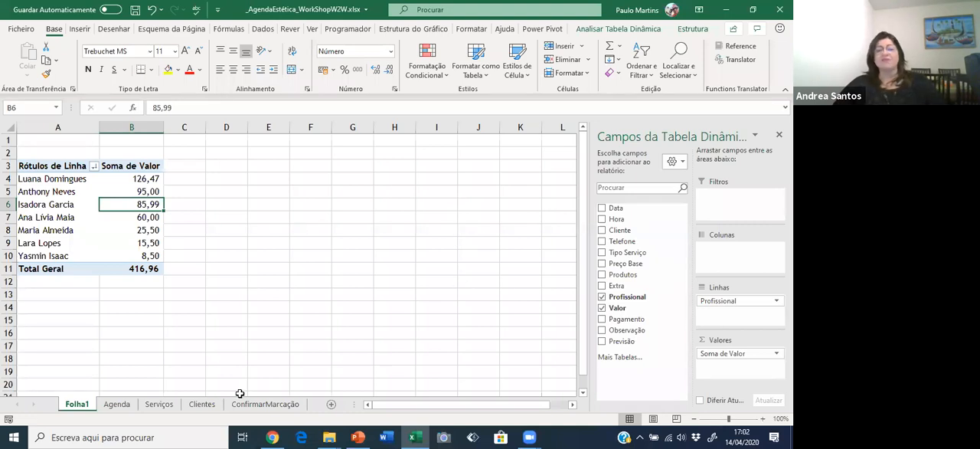
pyautogui.click(121, 403)
pyautogui.click(224, 211)
pyautogui.click(328, 184)
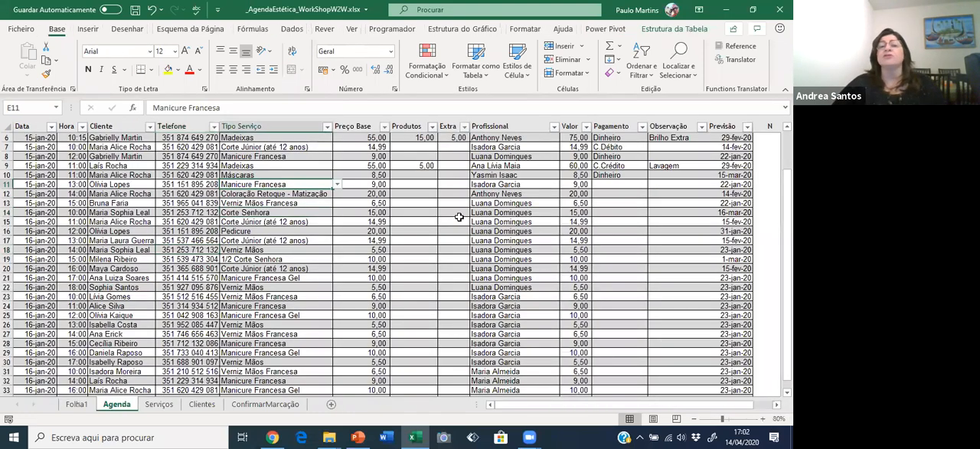
pyautogui.scroll(2, 474, 211)
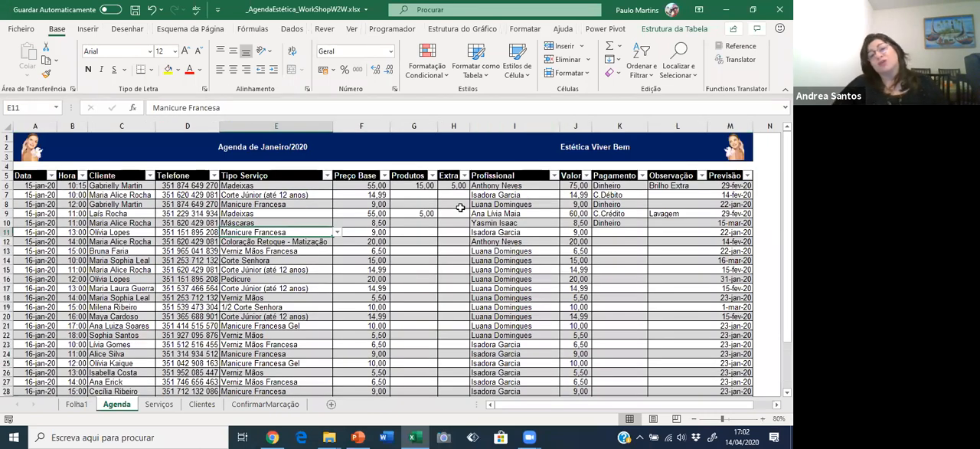